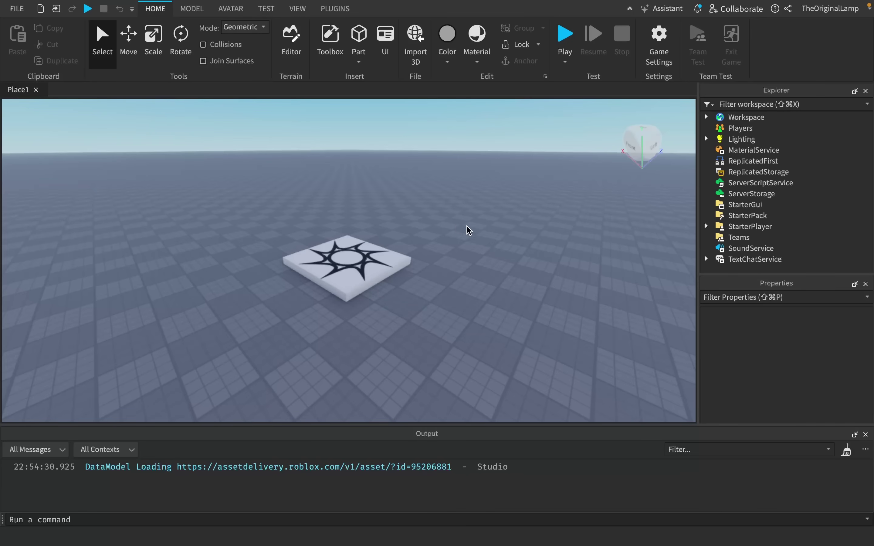
scroll(466, 225, down, 3)
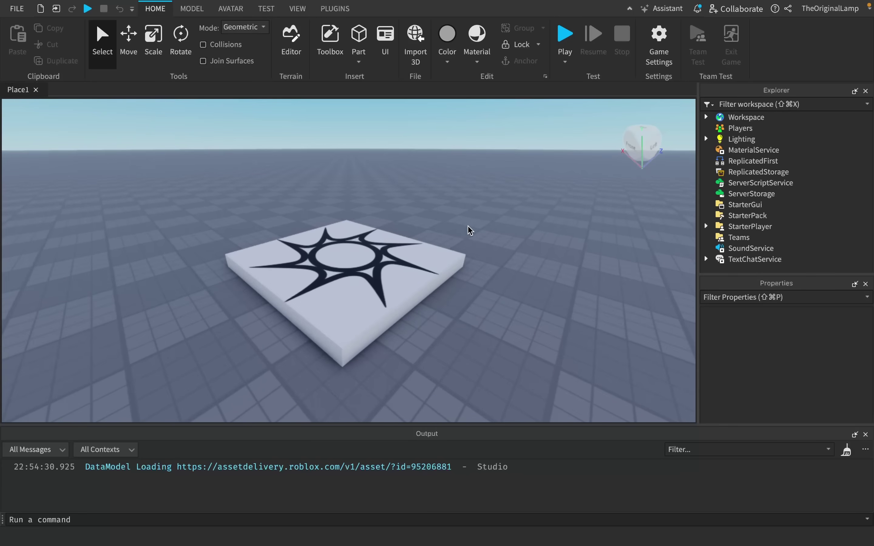
right_drag(475, 229, 461, 165)
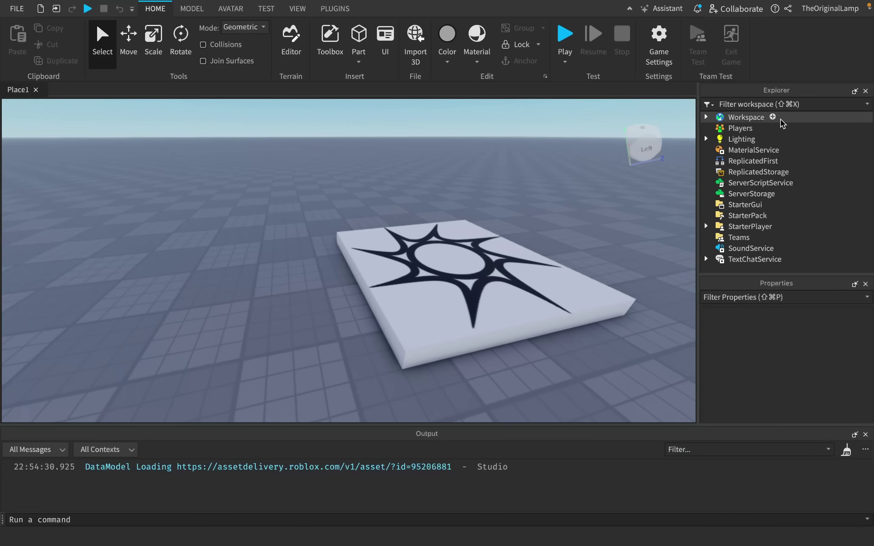
click(773, 117)
text(ani)
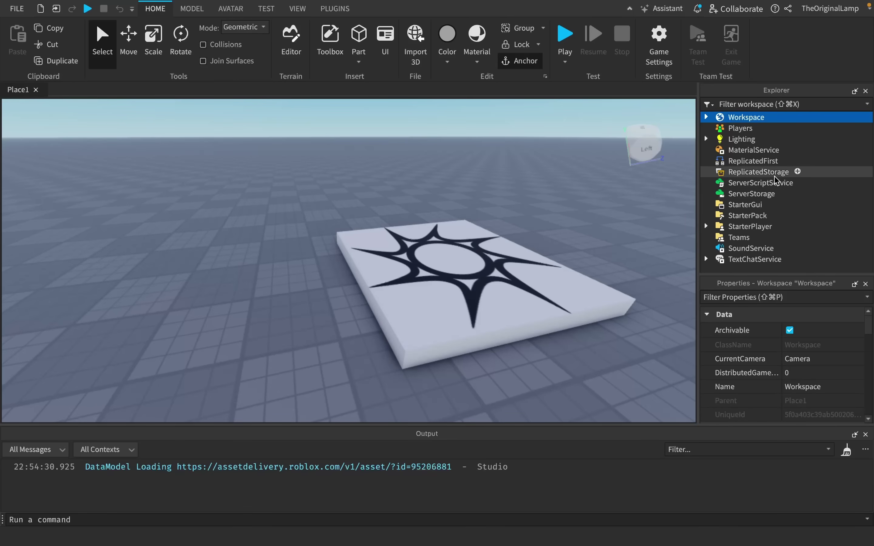
click(802, 182)
text(sc)
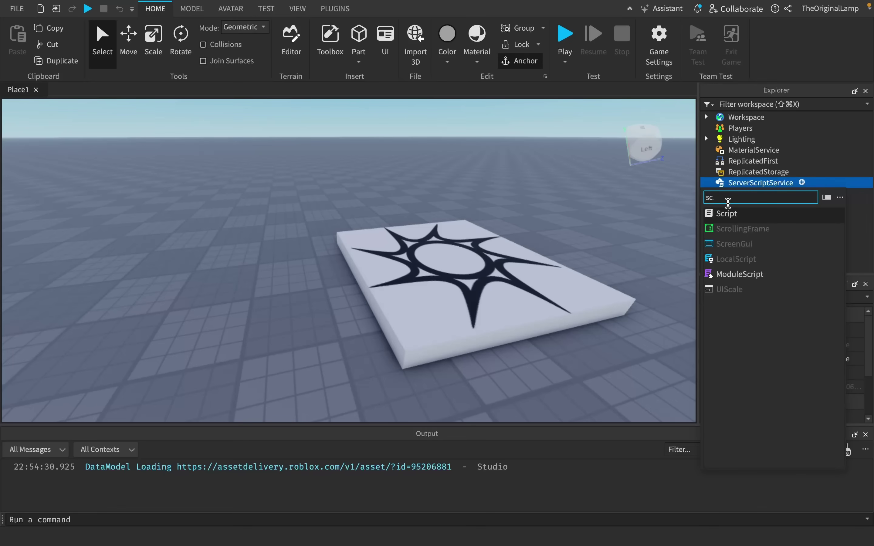
key(BackSpace)
key(BackSpace)
key(Escape)
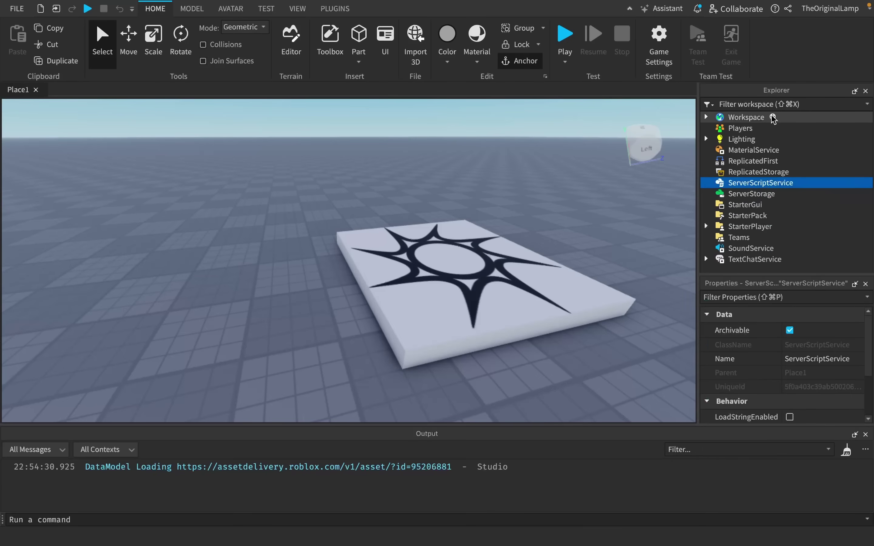
Step: Insert a Part into the Workspace and delete it again
click(773, 118)
scroll(761, 211, down, 5)
scroll(760, 213, down, 20)
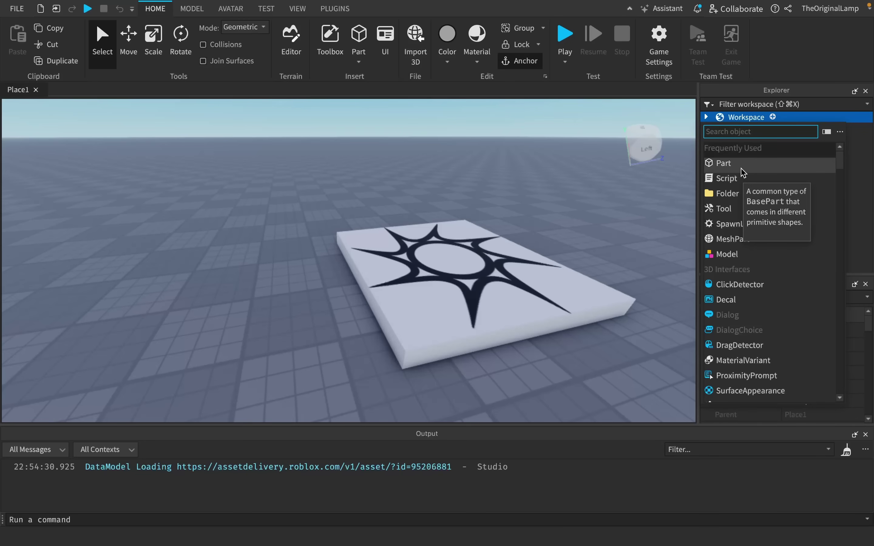
click(737, 161)
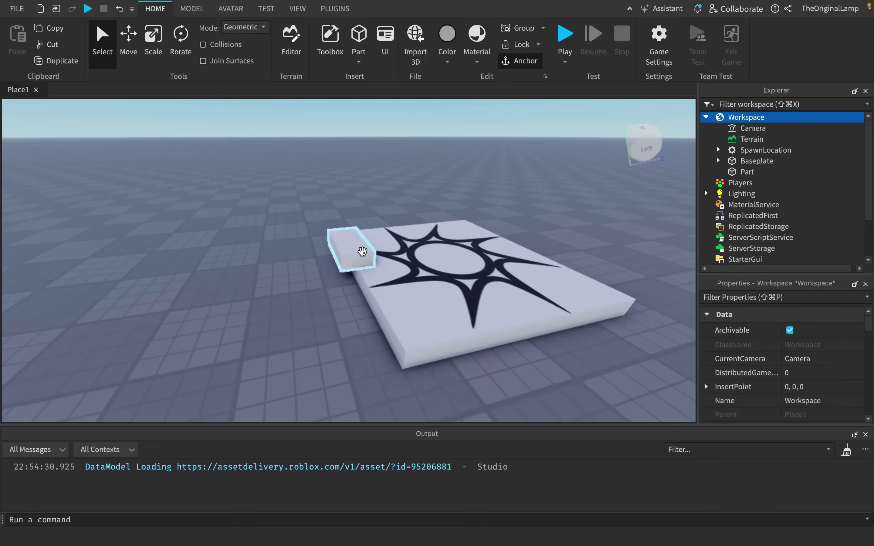
click(362, 251)
right_drag(457, 256, 446, 250)
key(Delete)
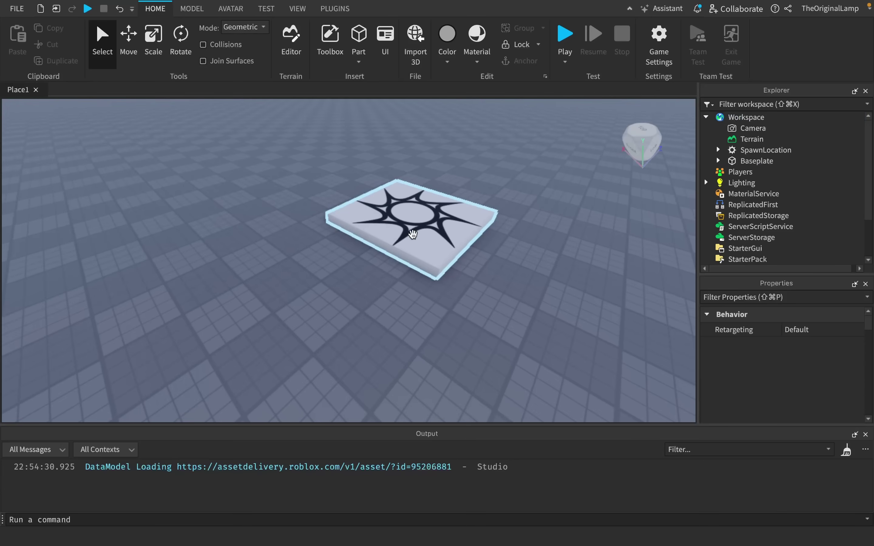
click(774, 118)
text(sc)
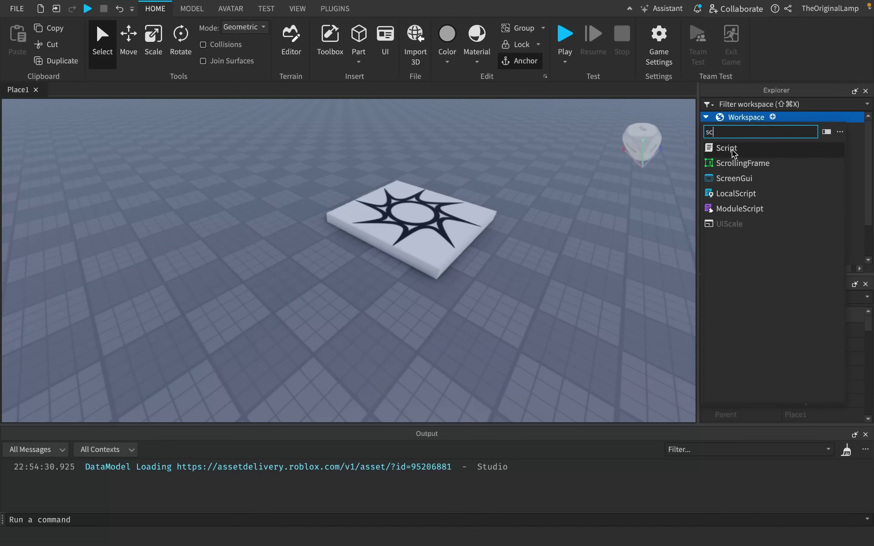
right_drag(538, 180, 538, 181)
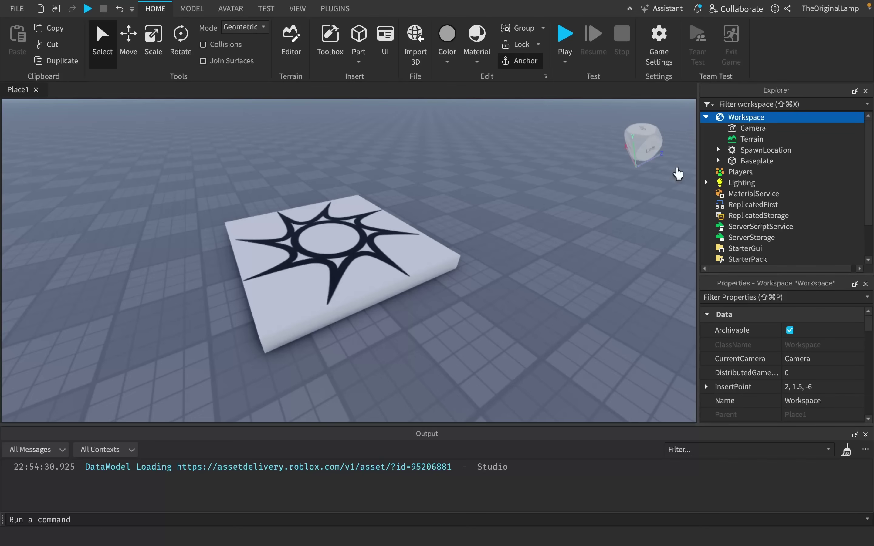
Step: Find the DragDetector object and insert it into the Workspace
click(773, 117)
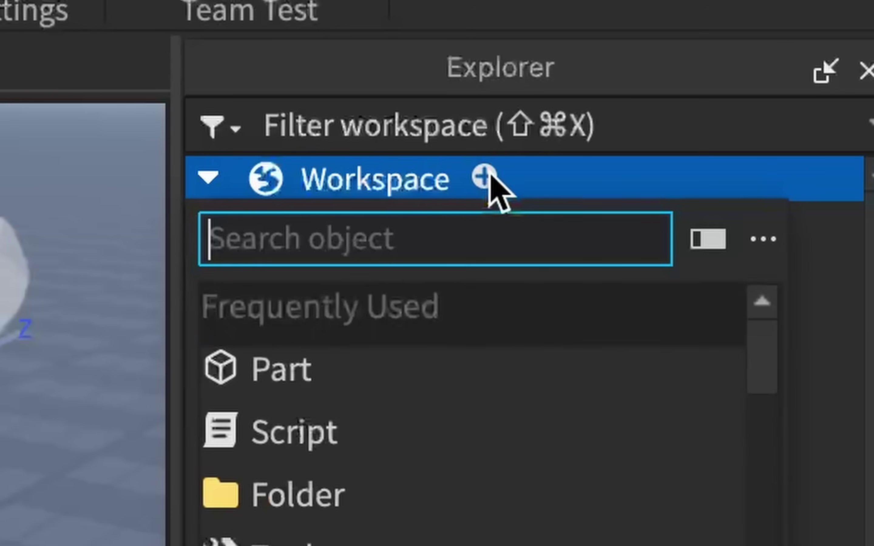
text(drag)
click(739, 152)
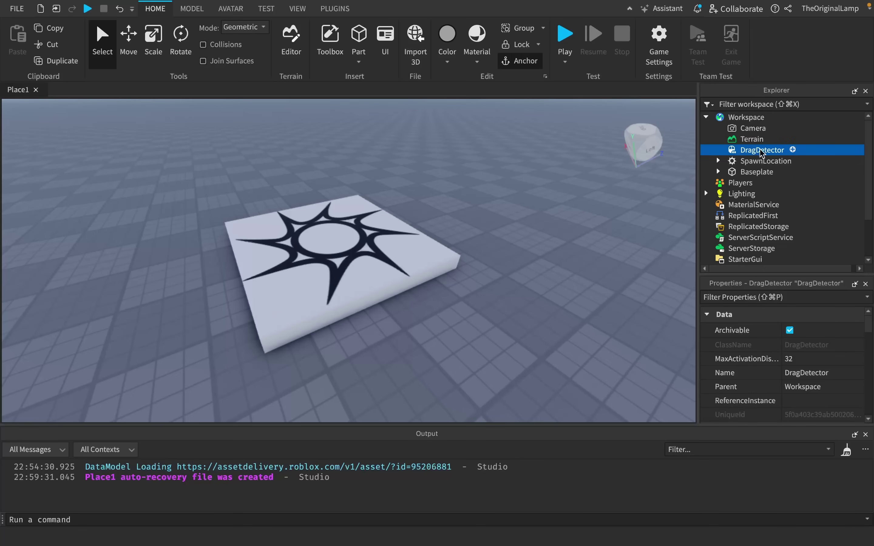
Step: Add a Part to the Workspace and nest the DragDetector inside it
click(773, 117)
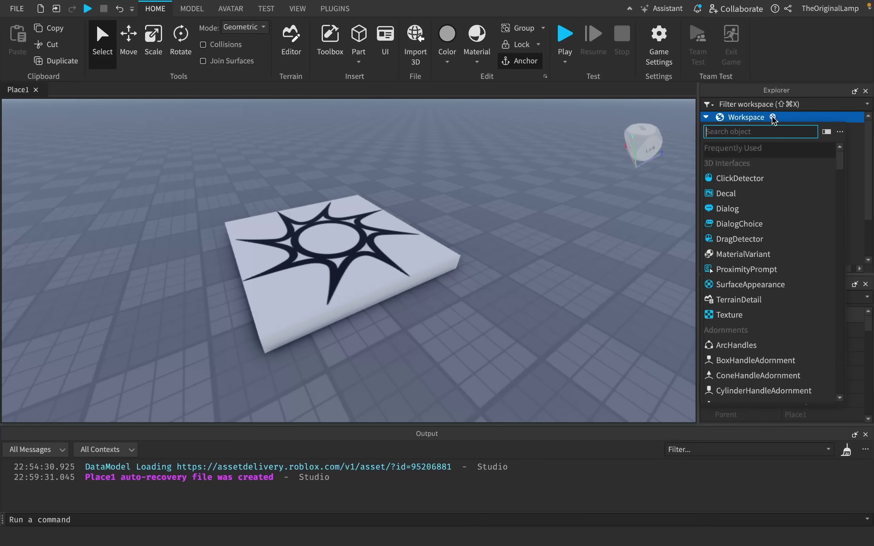
key(Escape)
drag(755, 151, 747, 173)
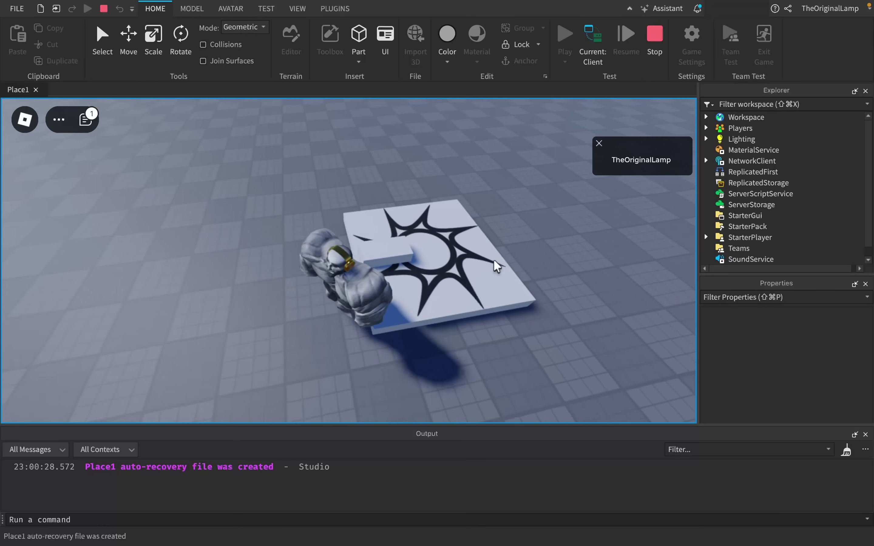
Step: Playtest the place, walk the avatar off the spawn pad and pull the part around to test its DragDetector
key(a)
key(a)
drag(346, 175, 295, 348)
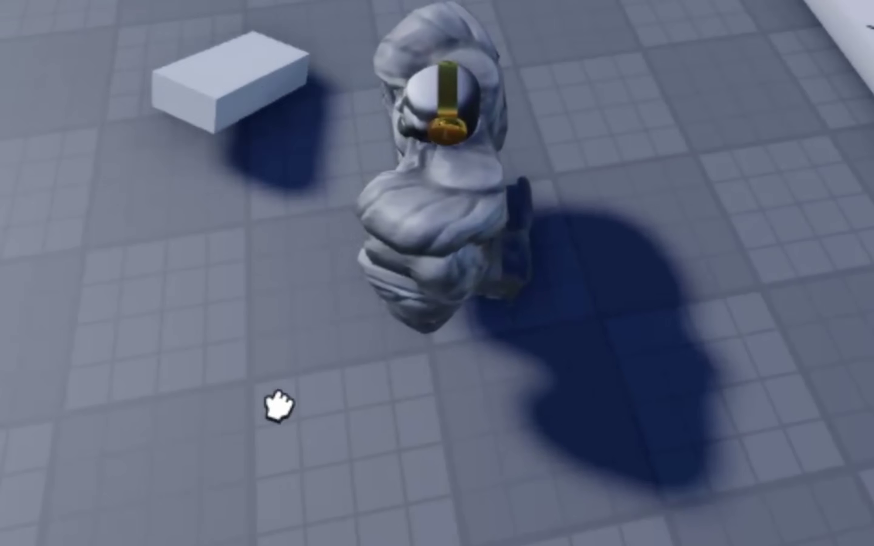
drag(279, 407, 851, 507)
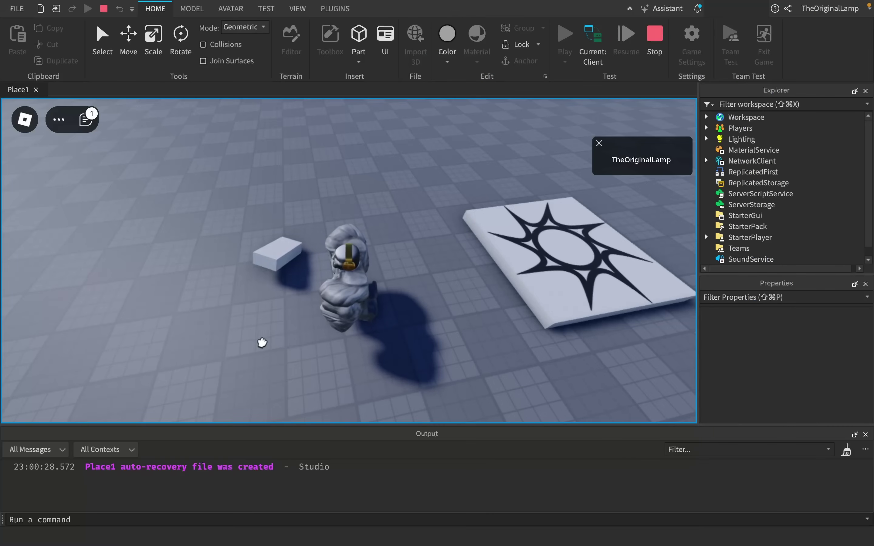
drag(262, 344, 444, 289)
drag(428, 203, 398, 50)
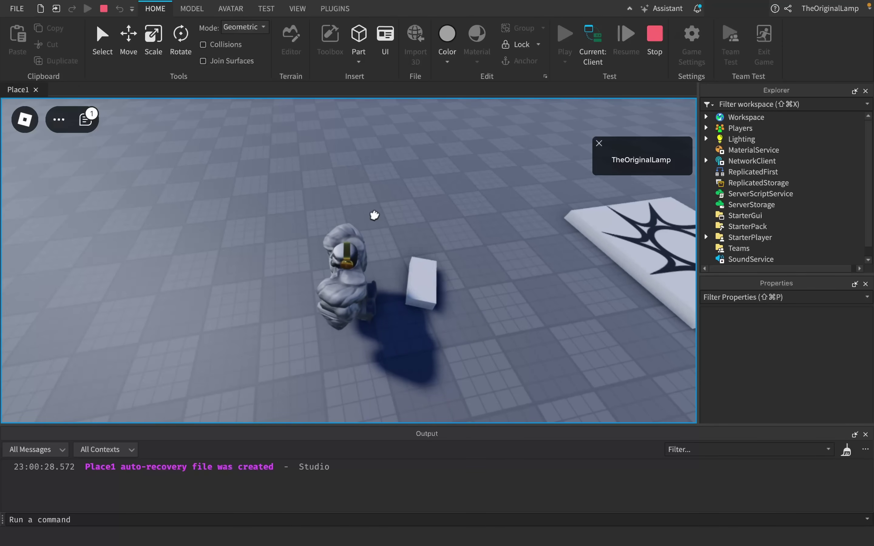
drag(299, 220, 274, 223)
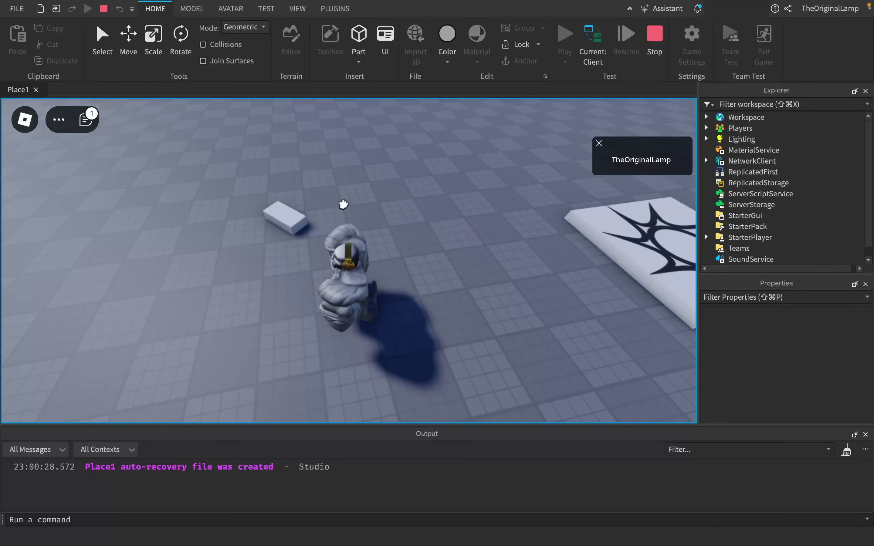
drag(344, 205, 349, 151)
drag(256, 159, 39, 296)
drag(203, 281, 314, 285)
drag(417, 203, 489, 205)
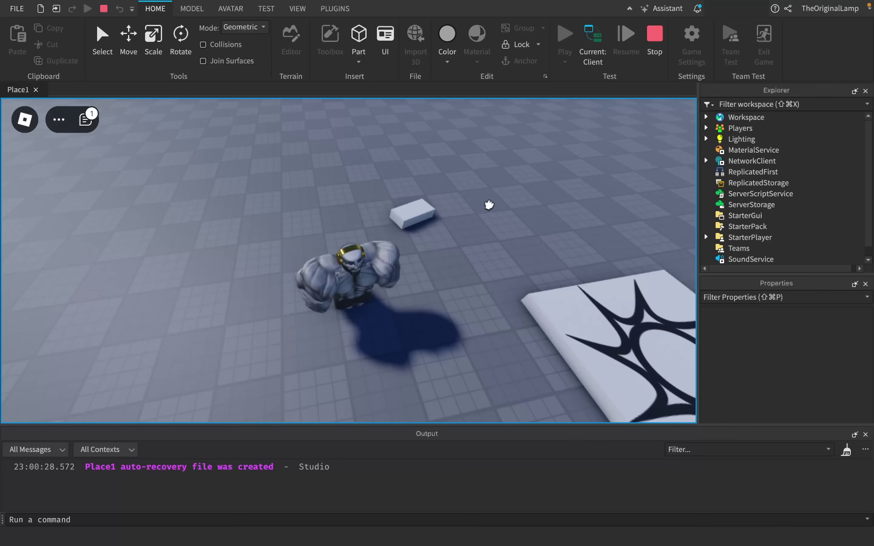
drag(354, 192, 421, 204)
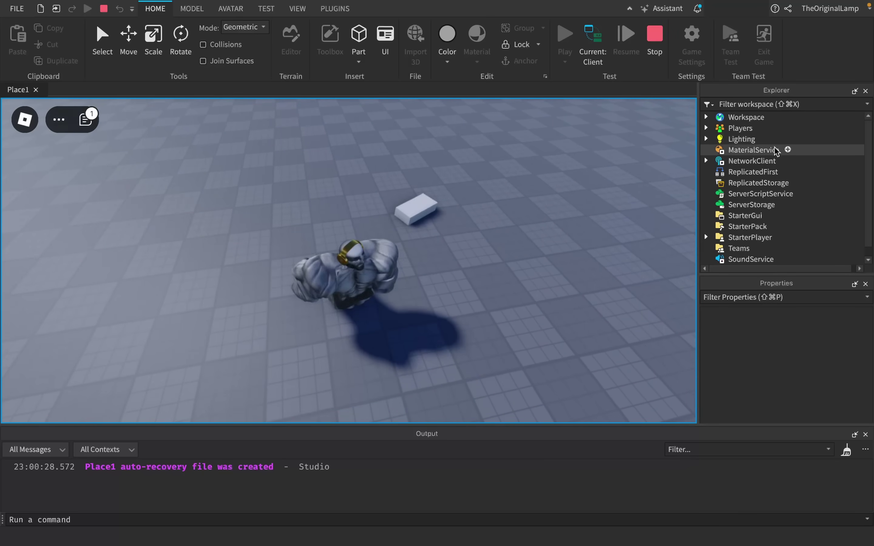
click(707, 117)
click(707, 117)
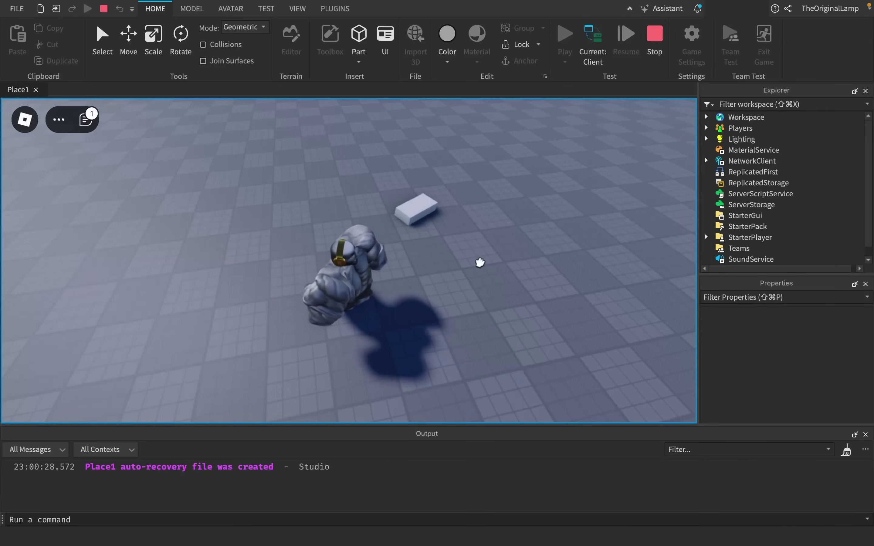
drag(479, 263, 414, 369)
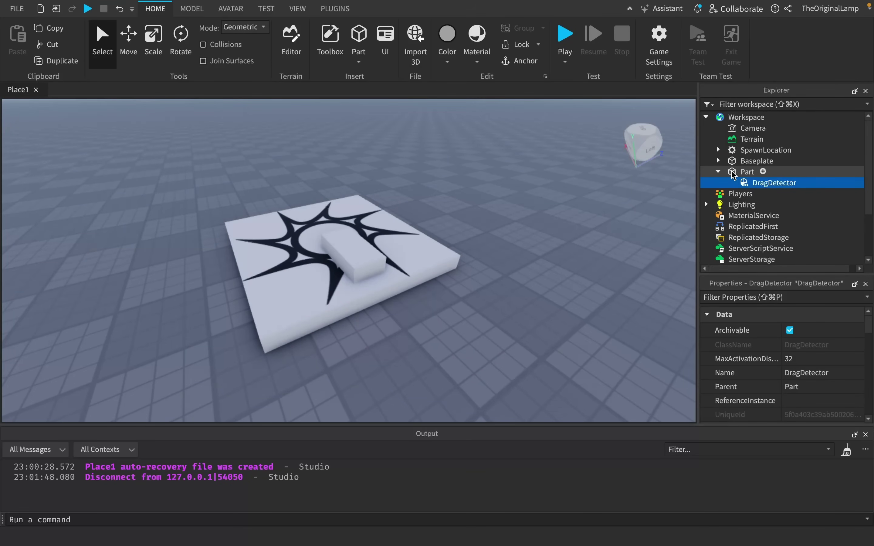
Step: Find the ClickDetector object and insert it into the Workspace
click(773, 117)
text(click)
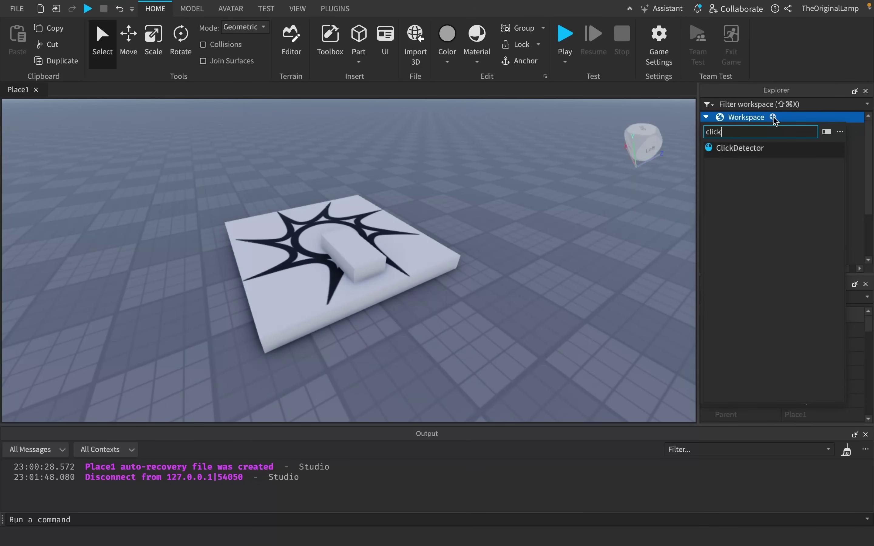
click(740, 148)
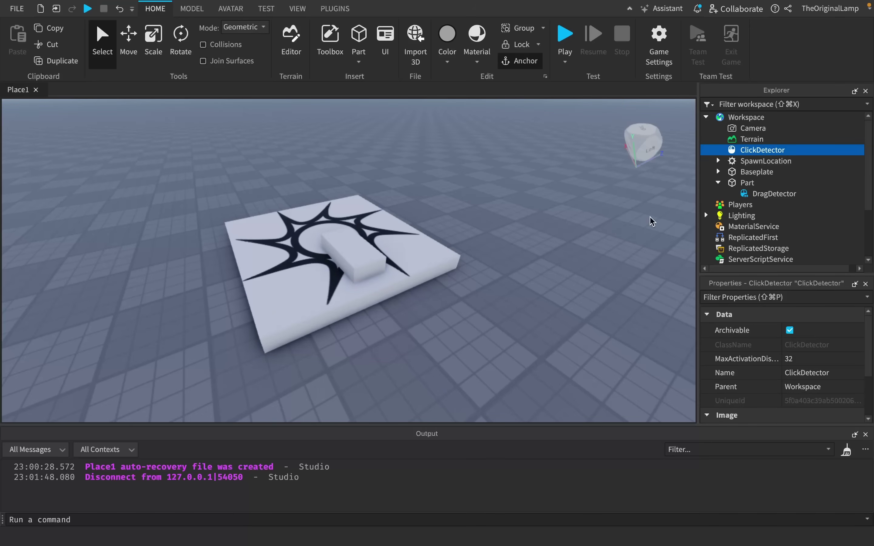
Step: Add a Script inside the Part's DragDetector
click(795, 194)
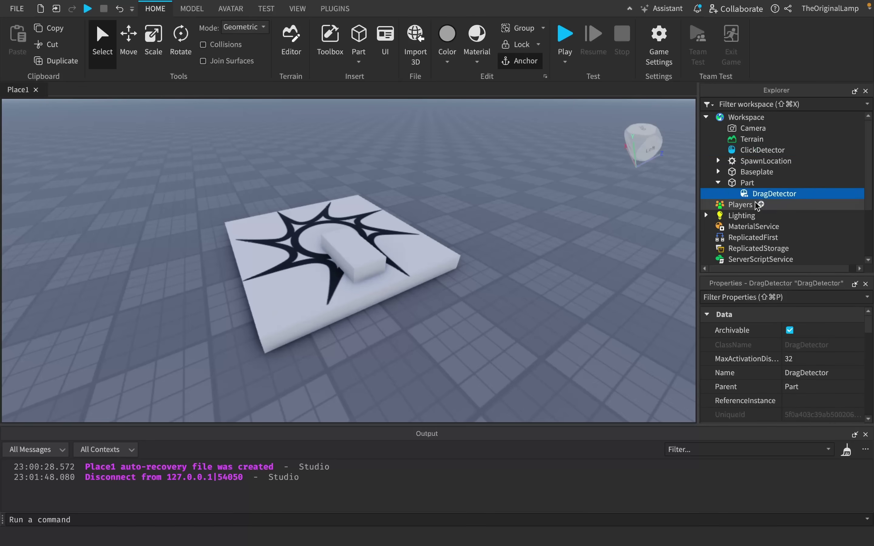
click(805, 194)
text(scr)
click(747, 230)
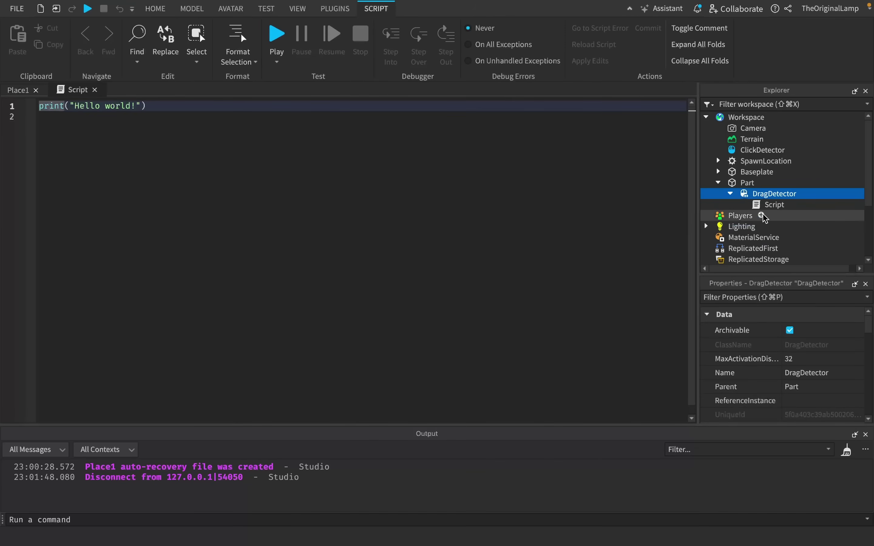
Step: Replace the script's default code with script.Parent.mos and browse the suggested mouse events
drag(352, 137, 31, 108)
text(script.Parent)
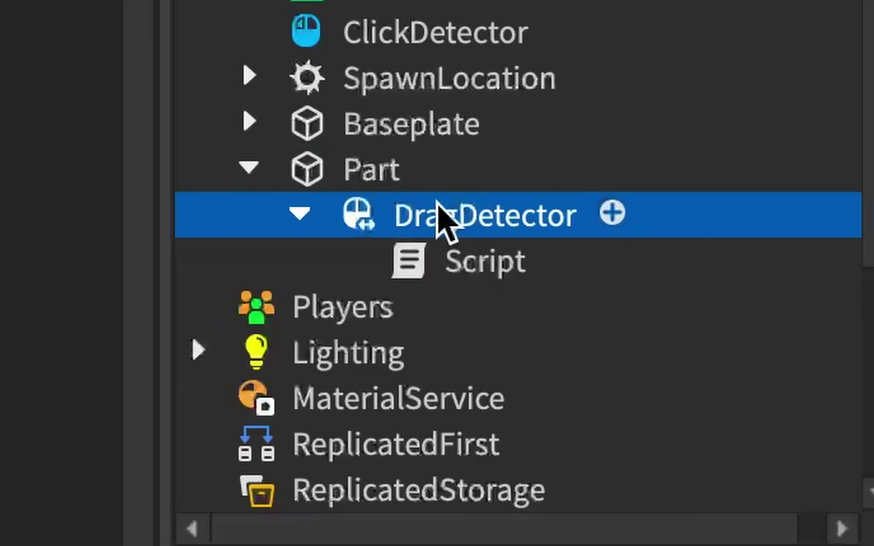
text(.mos)
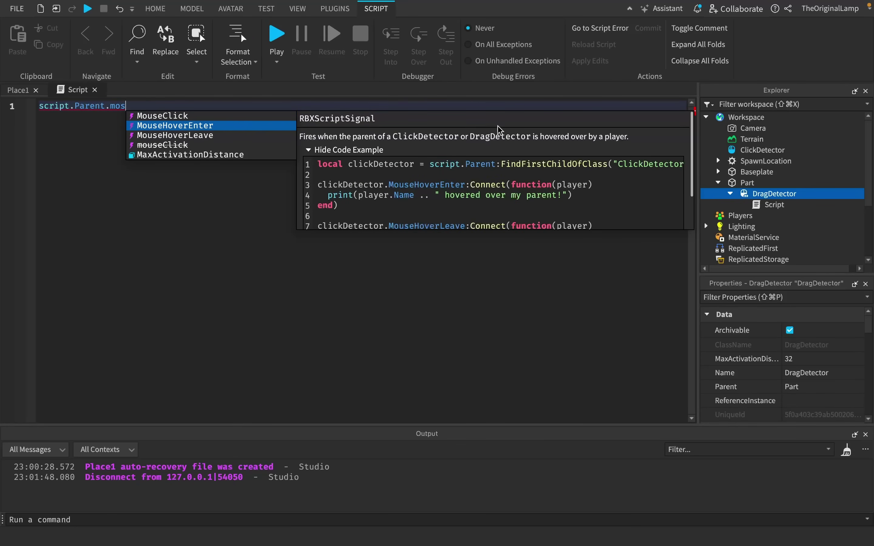
key(Down)
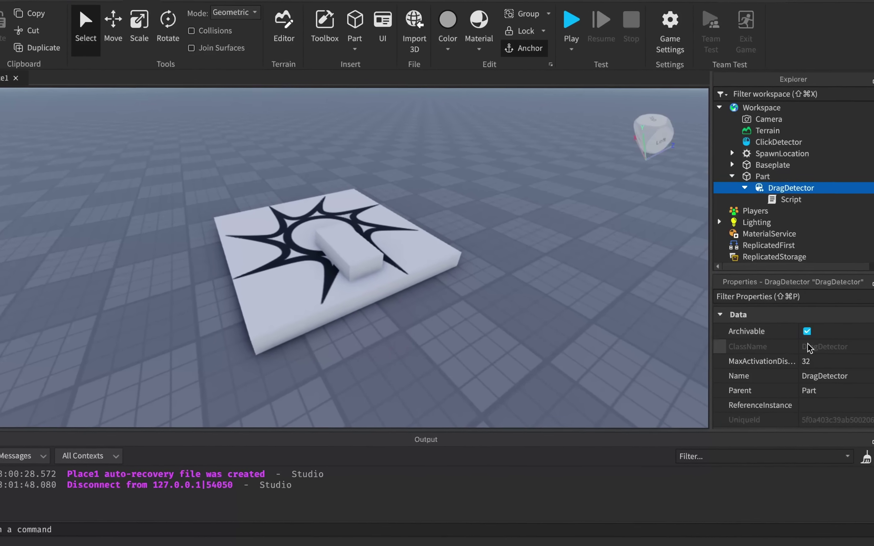
Step: Enable RunLocally in the DragDetector's properties
scroll(810, 361, down, 3)
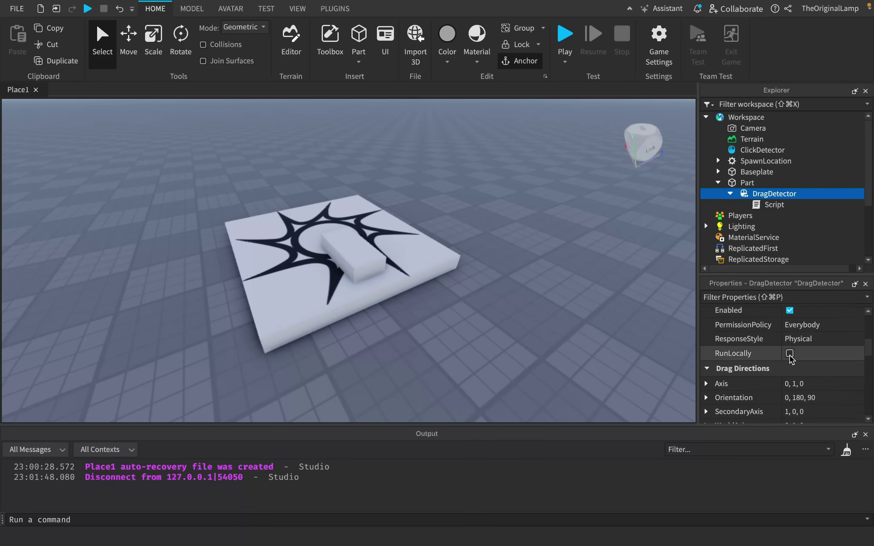
click(791, 338)
scroll(777, 358, up, 1)
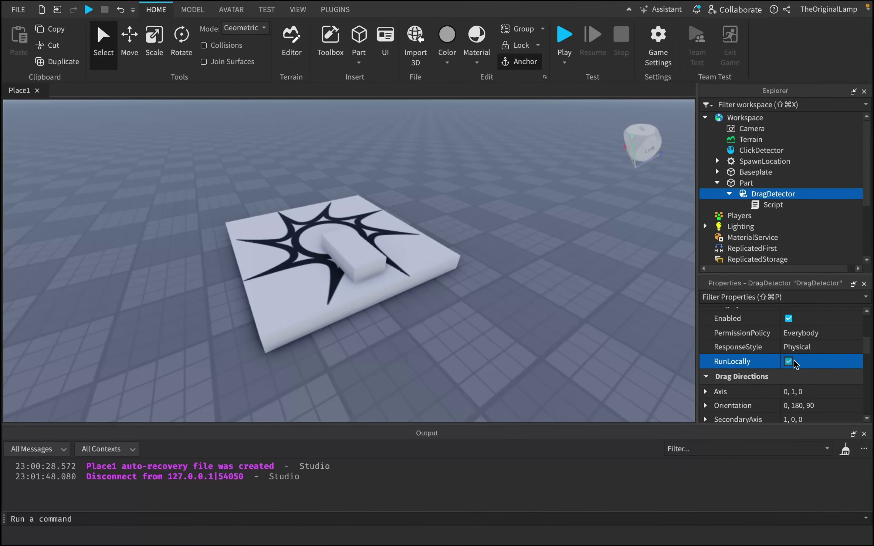
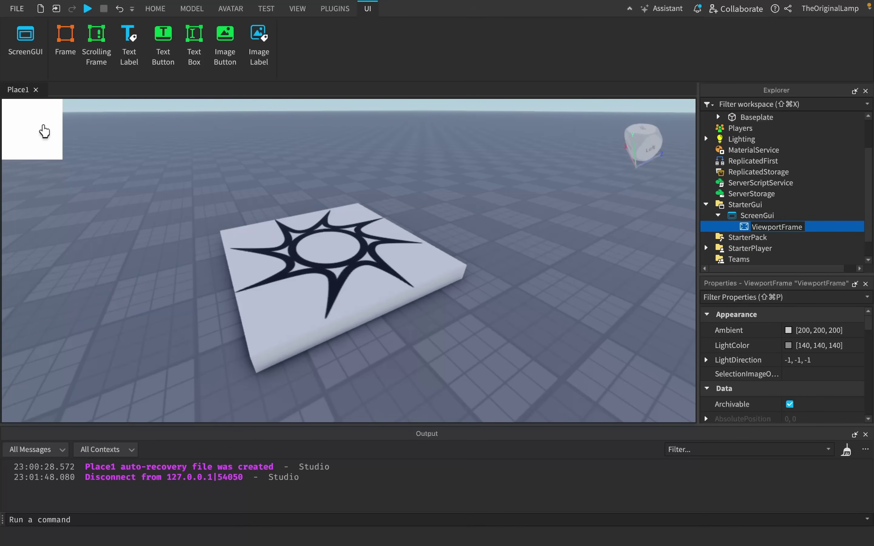
Step: Enlarge the ViewportFrame in the ScreenGui to about 440 x 239 and center it on the screen at about 351, 147
click(766, 215)
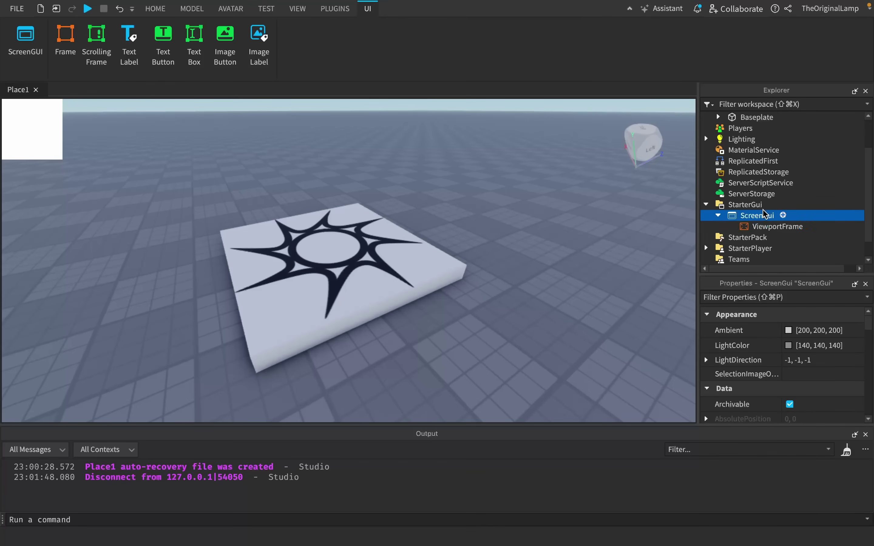
click(777, 226)
drag(54, 147, 373, 274)
drag(384, 230, 591, 148)
drag(502, 222, 401, 260)
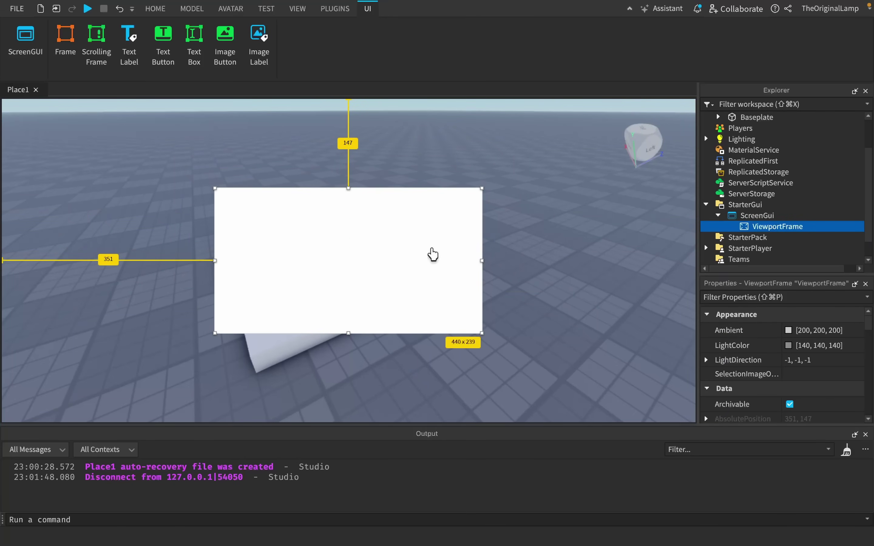
right_drag(587, 254, 570, 264)
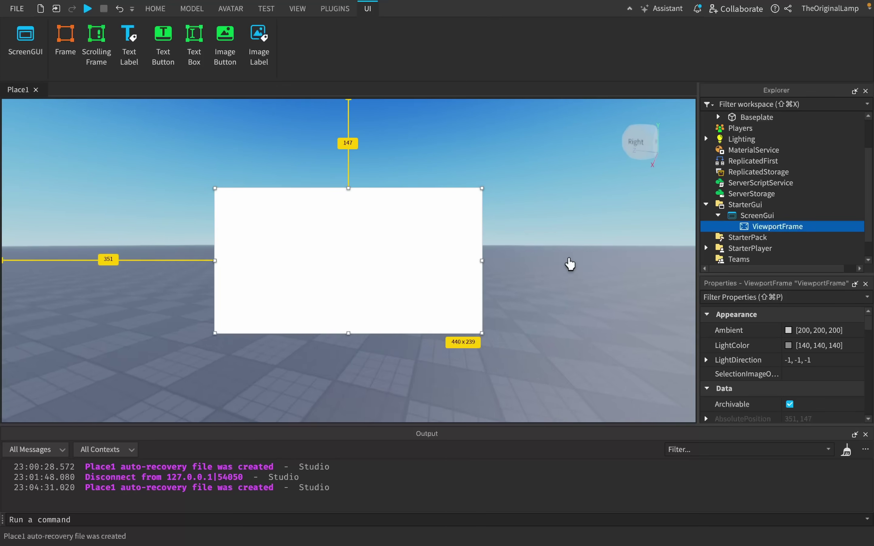
Step: Insert a Rig character and move it from the Workspace into the ViewportFrame
key(s)
right_drag(550, 234, 549, 235)
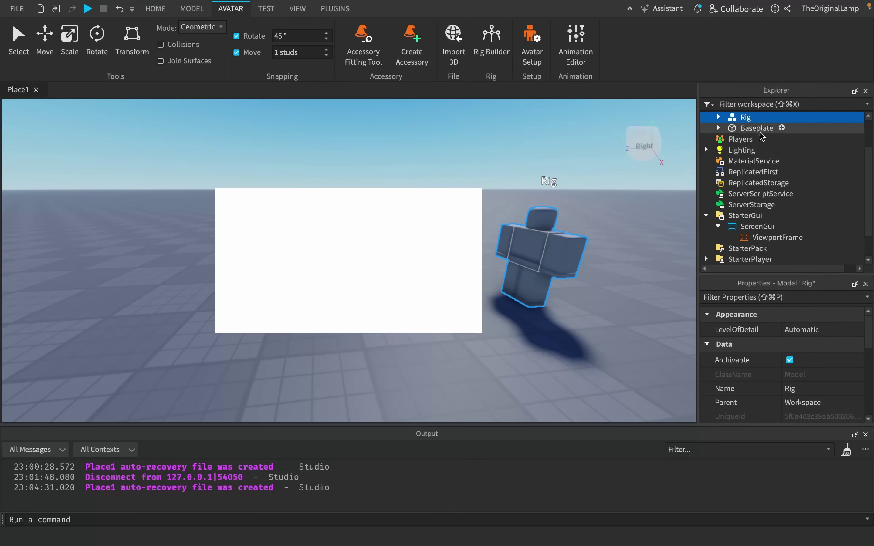
key(Delete)
click(776, 238)
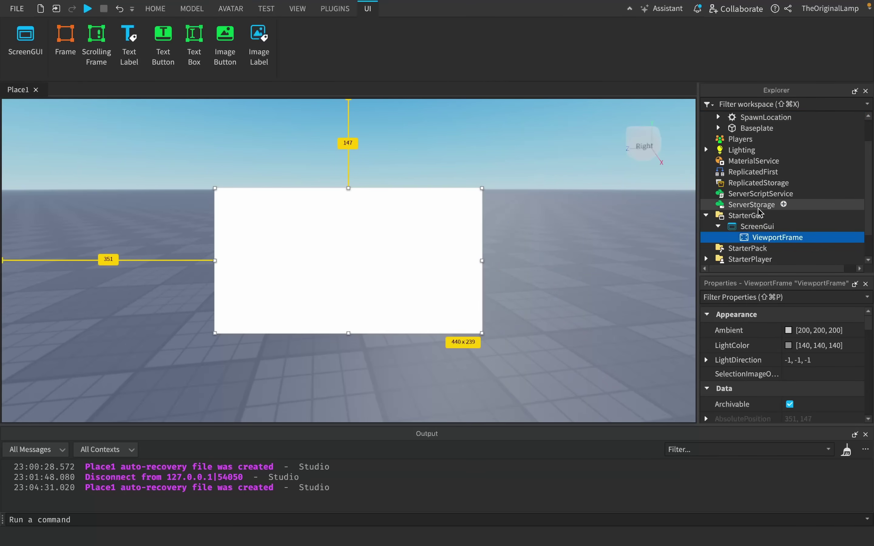
key(super+shift+v)
Step: Insert a Camera object inside the ViewportFrame alongside the Rig
click(811, 237)
text(came)
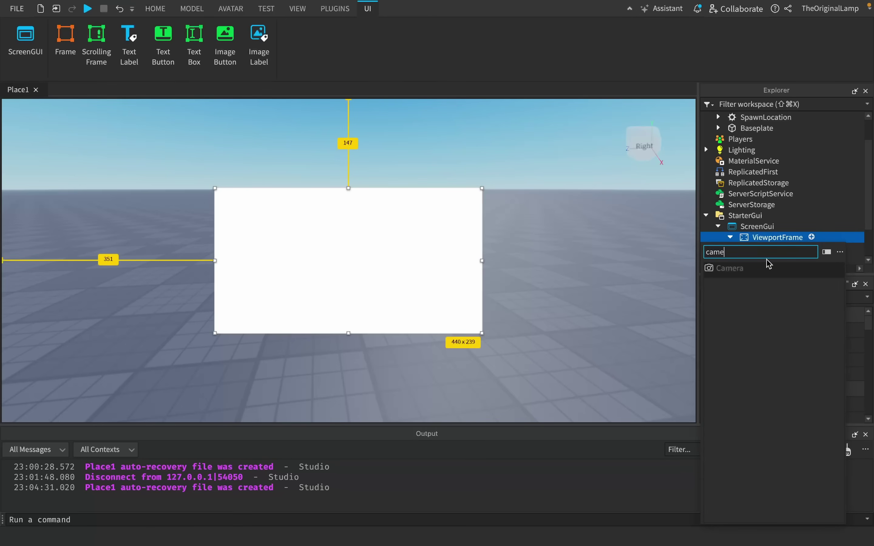
click(753, 269)
scroll(773, 344, down, 3)
scroll(771, 341, up, 3)
click(808, 355)
key(Return)
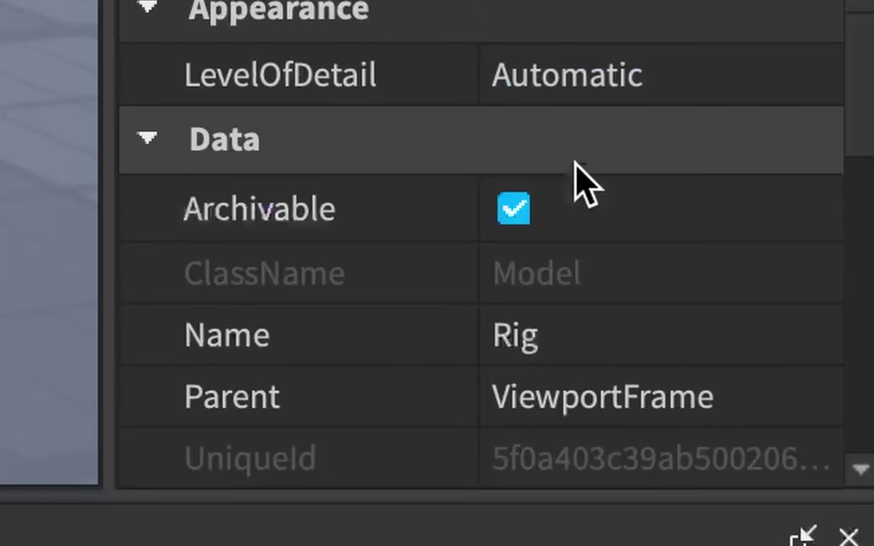
scroll(576, 186, down, 3)
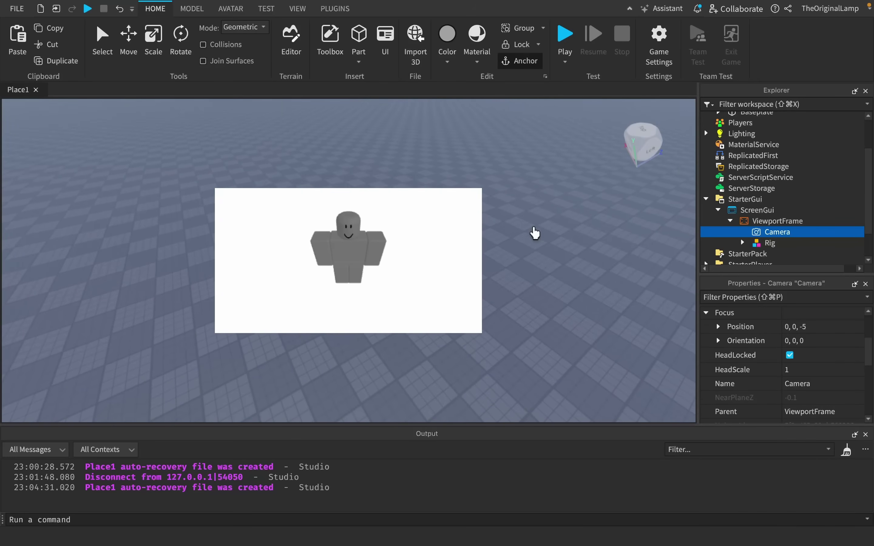
Step: Examine the Rig rendered in the ViewportFrame while moving the view around the scene
right_drag(535, 232, 362, 246)
key(a)
key(a)
key(s)
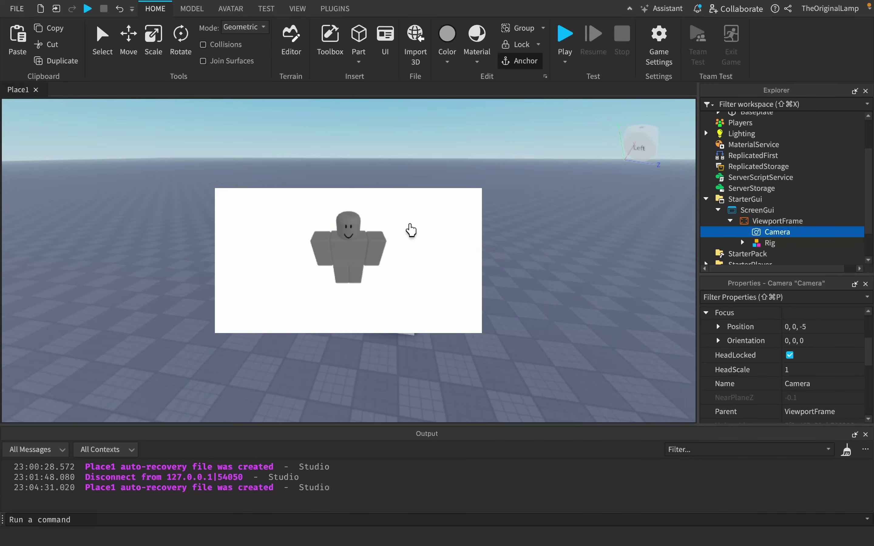
right_drag(529, 265, 431, 261)
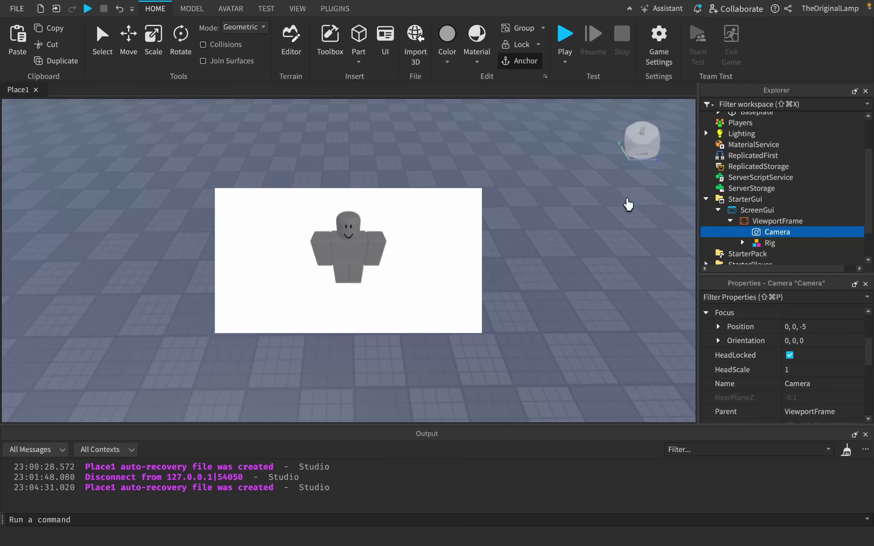
scroll(799, 187, up, 2)
scroll(799, 189, down, 3)
scroll(799, 189, up, 1)
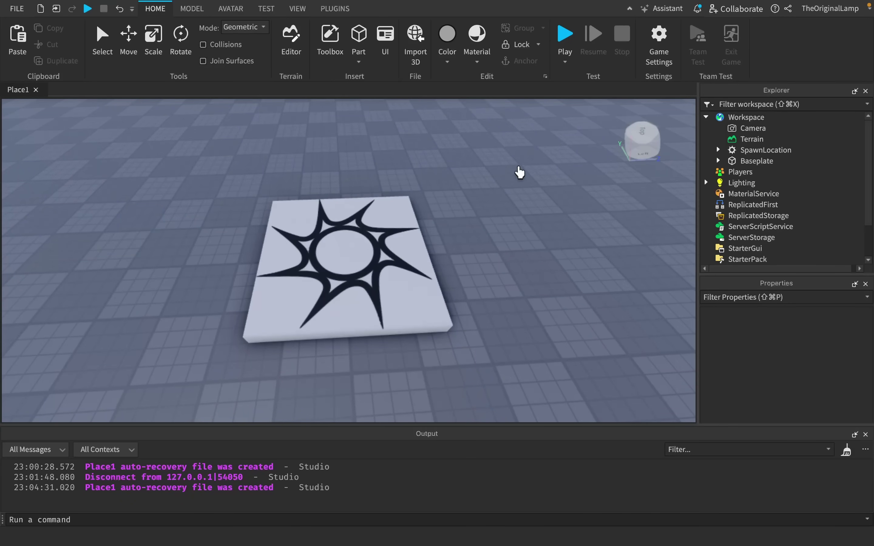
Step: Select the SpawnLocation in the Workspace and look at it up close
scroll(530, 185, up, 2)
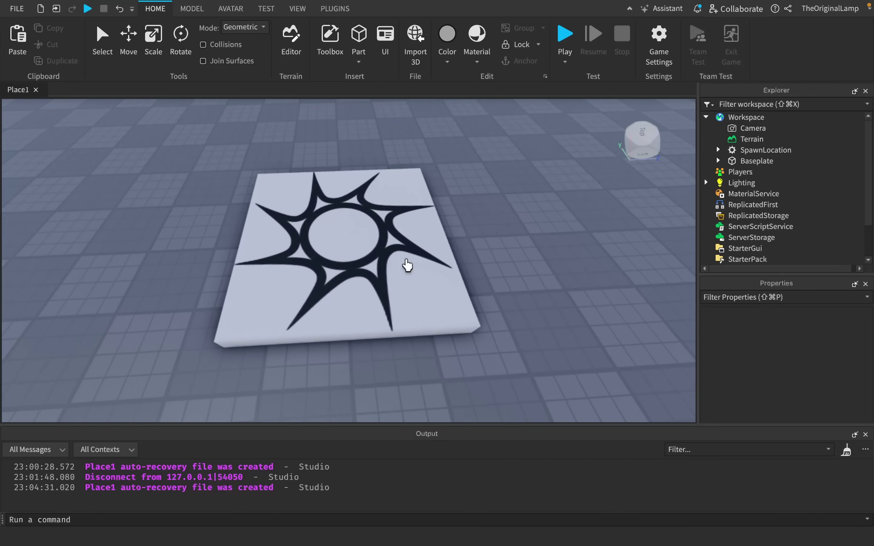
click(759, 151)
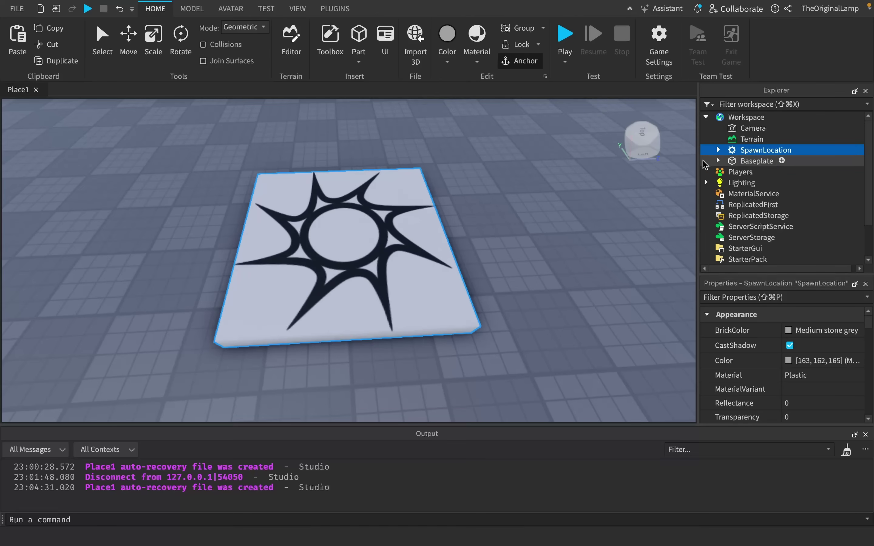
right_drag(546, 209, 549, 209)
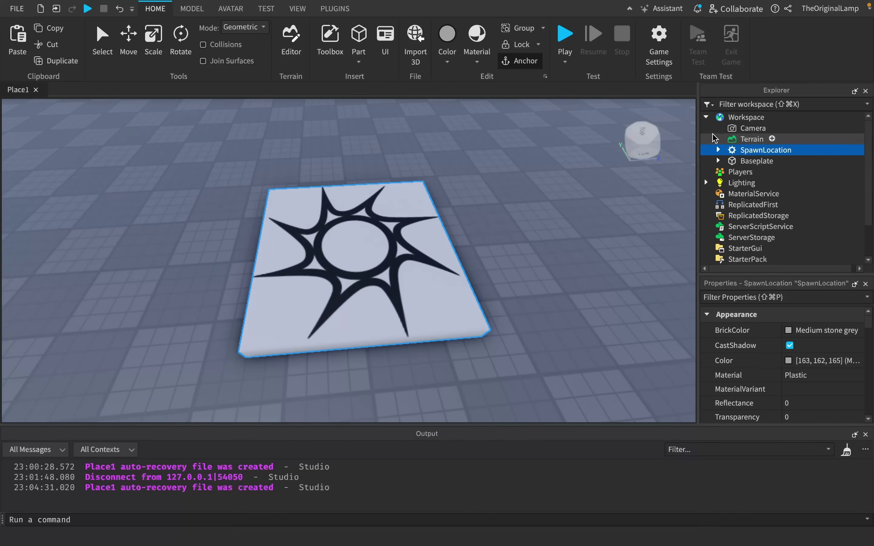
click(774, 117)
text(s)
key(BackSpace)
text(pa)
key(BackSpace)
key(BackSpace)
key(Escape)
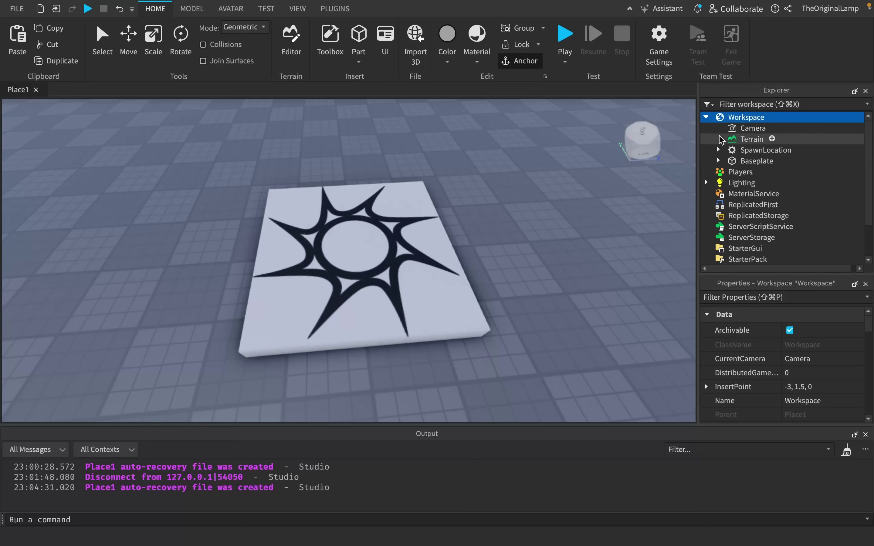
Step: Delete the SpawnLocation and run a short playtest of the place without it
click(736, 151)
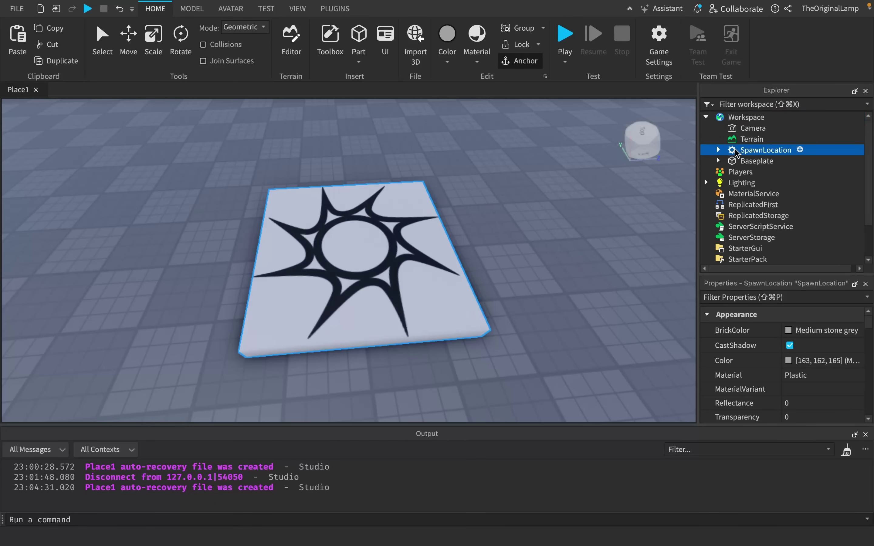
key(Delete)
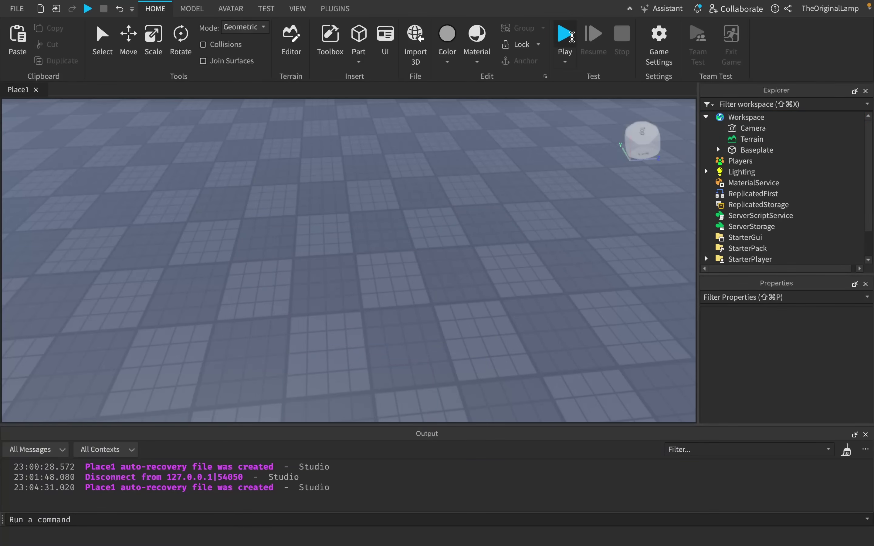
click(571, 35)
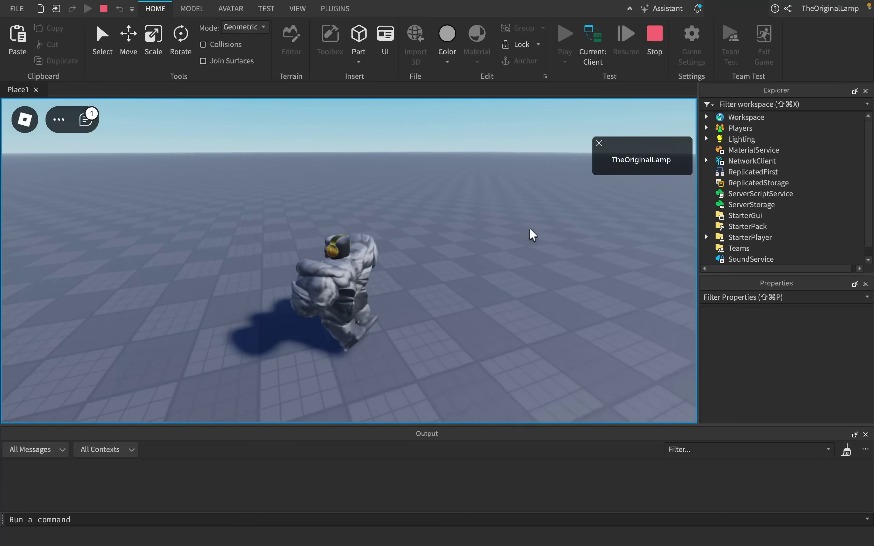
click(656, 43)
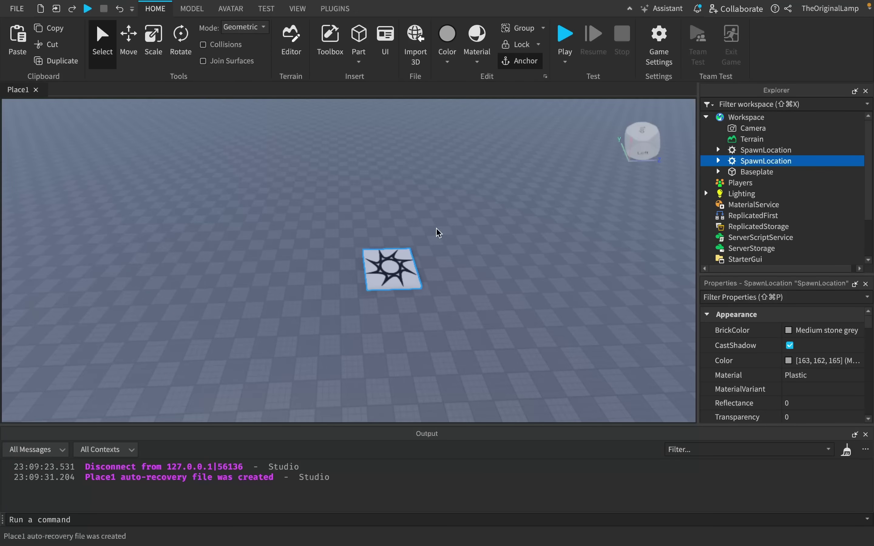
Step: Move the duplicate SpawnLocation away from the original and change its color to red
drag(403, 258, 484, 244)
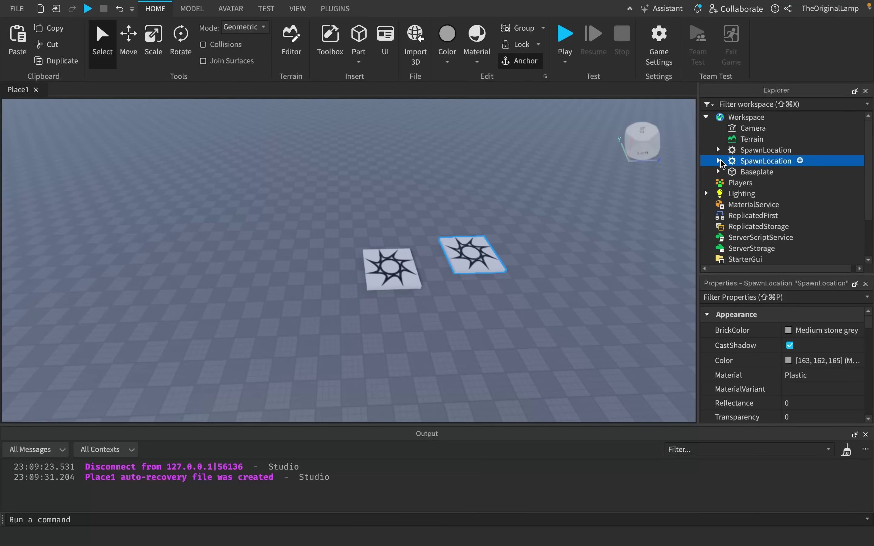
click(788, 361)
drag(816, 375, 871, 415)
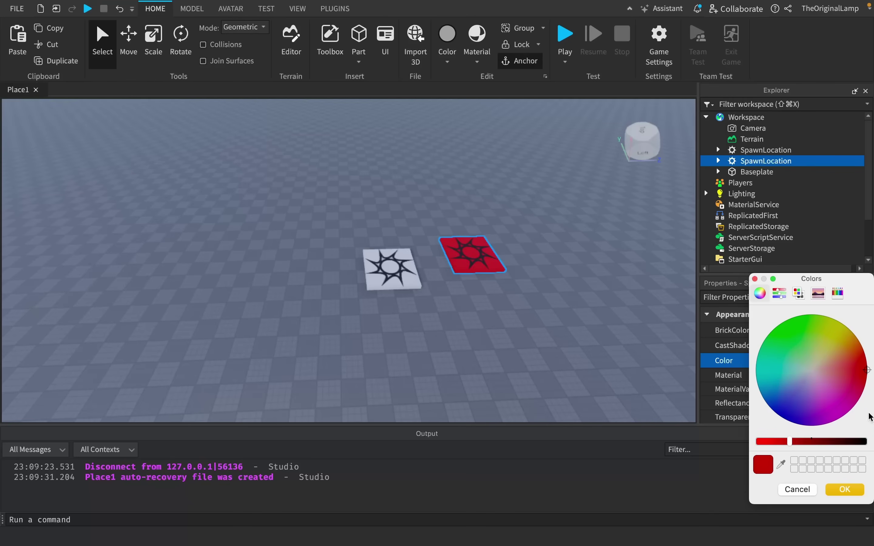
click(849, 489)
Step: Playtest the place several times to check which of the two SpawnLocations the character spawns on
click(565, 34)
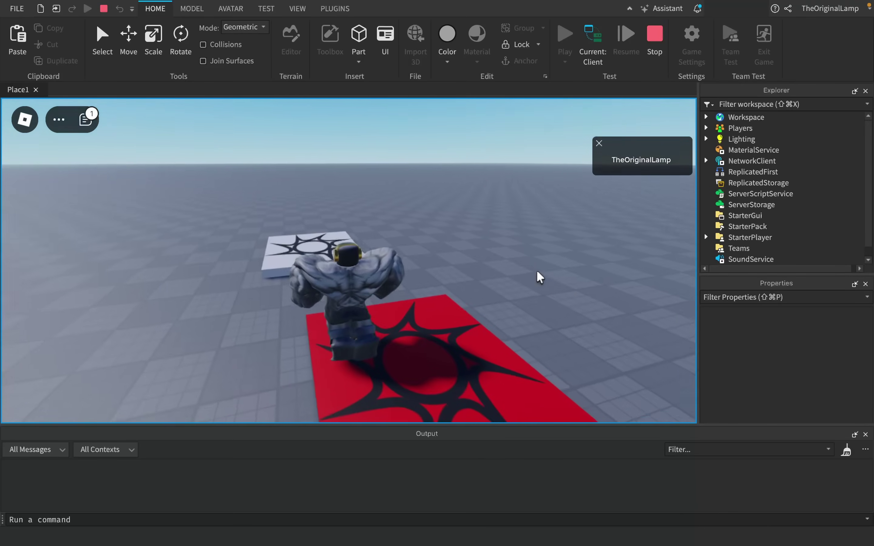
right_drag(537, 272, 525, 273)
click(656, 34)
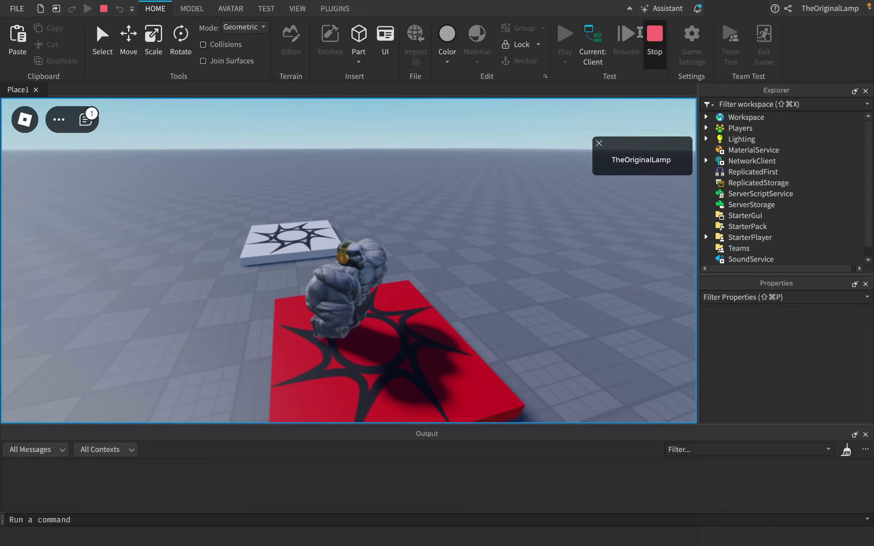
click(565, 34)
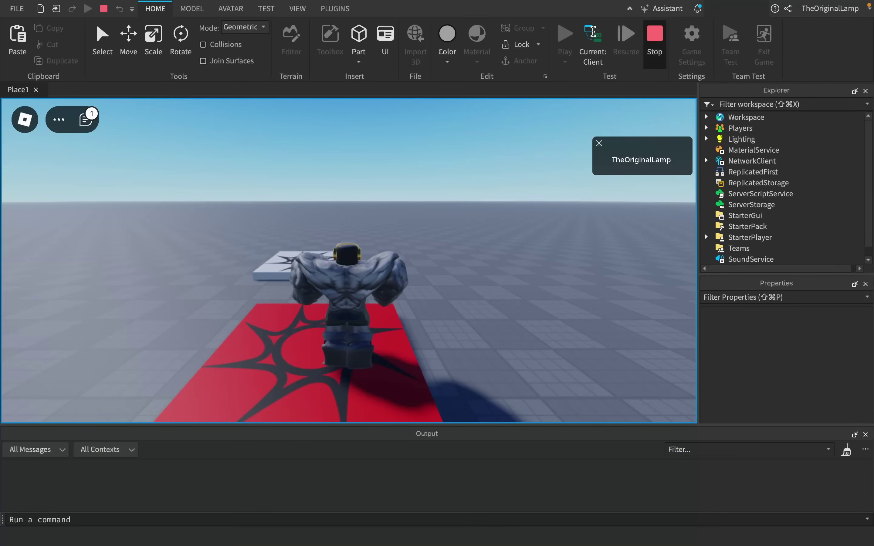
click(656, 35)
click(564, 34)
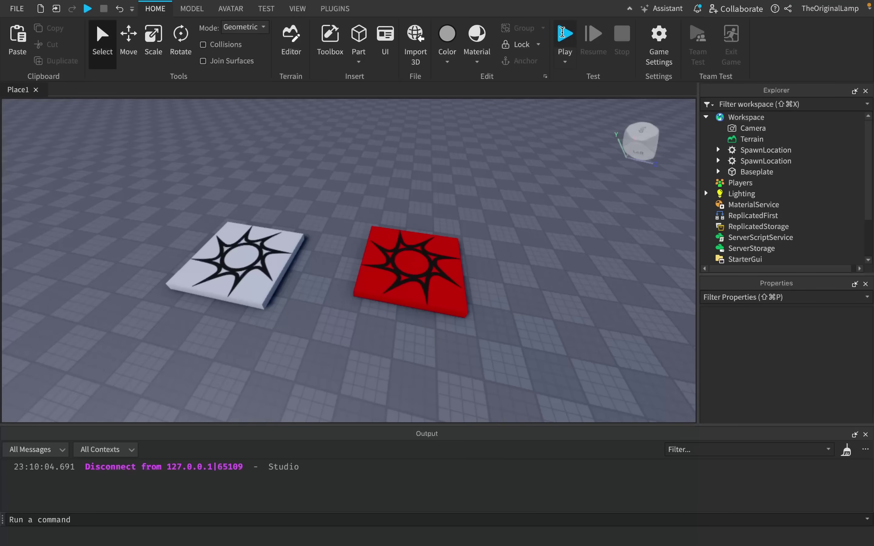
click(565, 33)
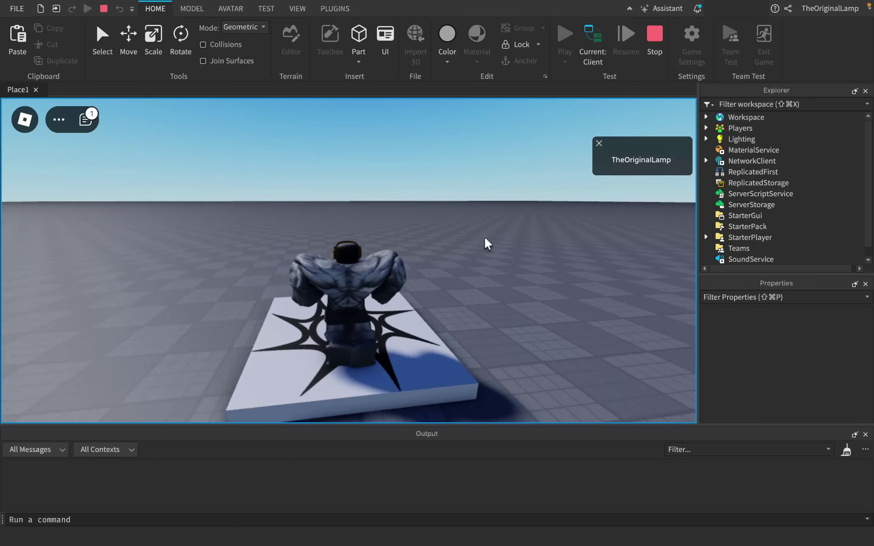
right_drag(486, 243, 347, 296)
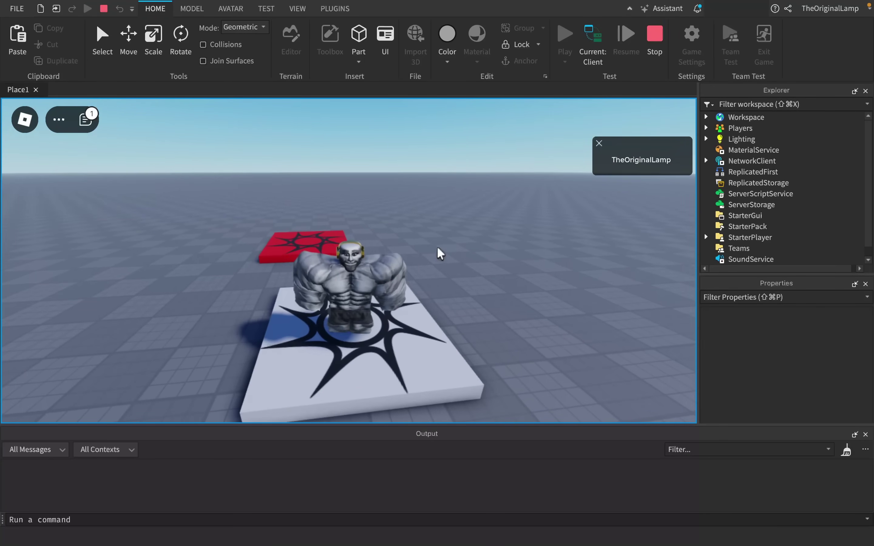
right_drag(414, 264, 457, 248)
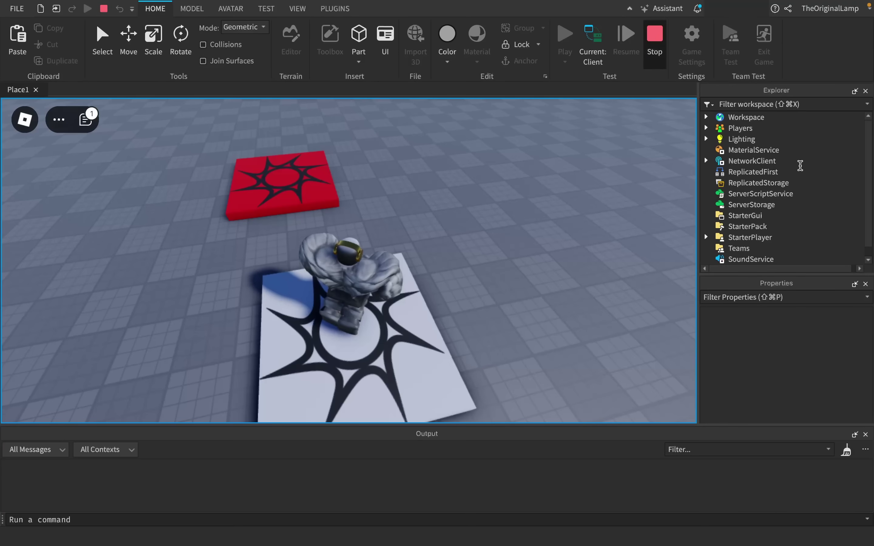
key(shift+F5)
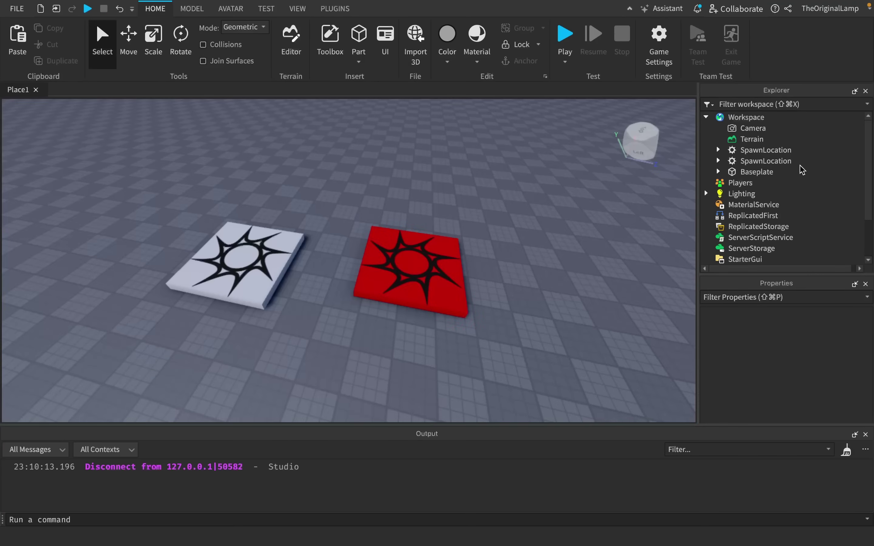
Step: Delete the red SpawnLocation and the remaining white one from the Workspace
click(433, 254)
key(Delete)
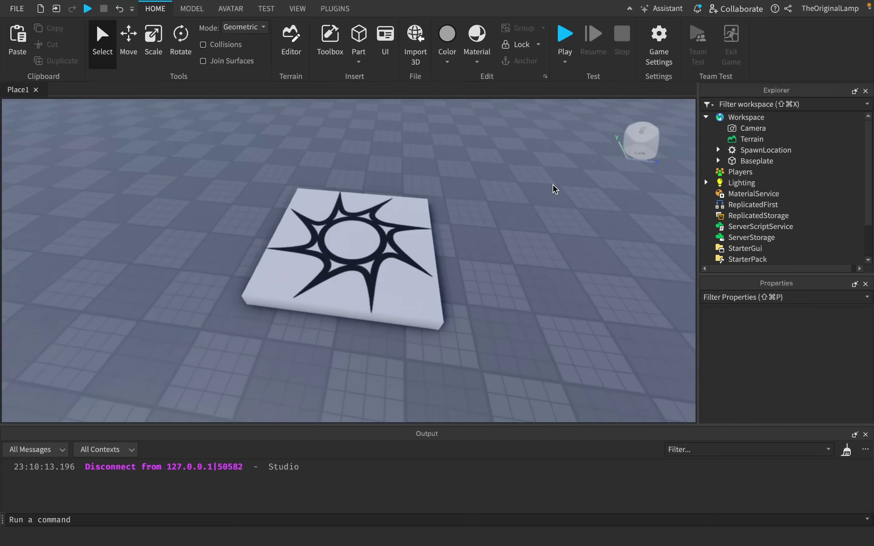
right_drag(554, 190, 555, 189)
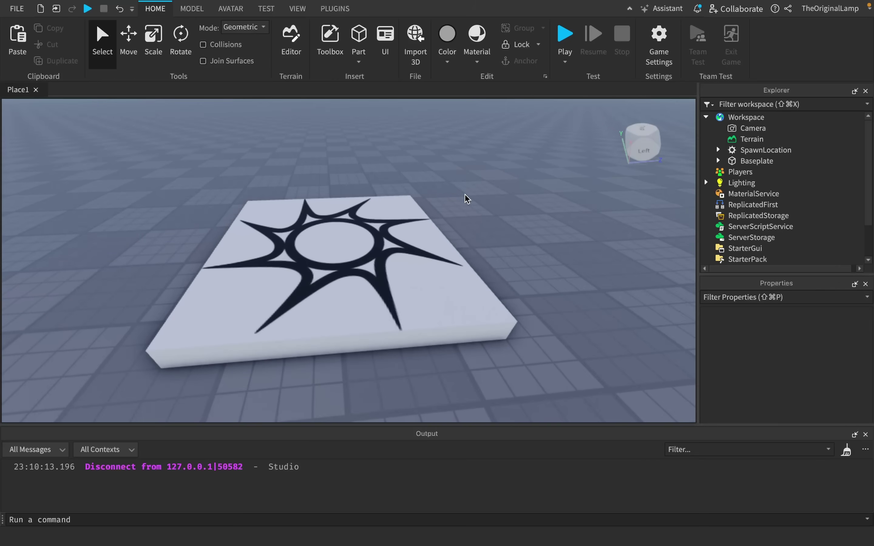
right_drag(465, 194, 463, 220)
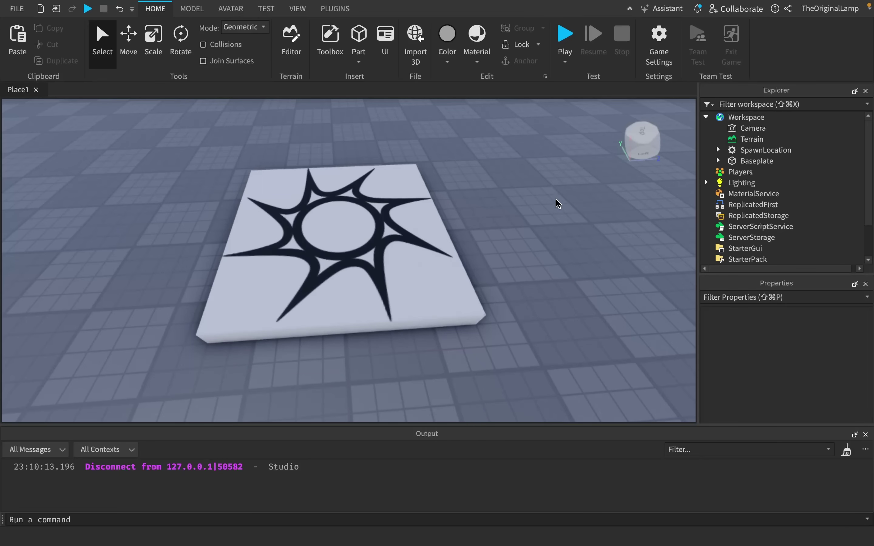
scroll(521, 209, down, 10)
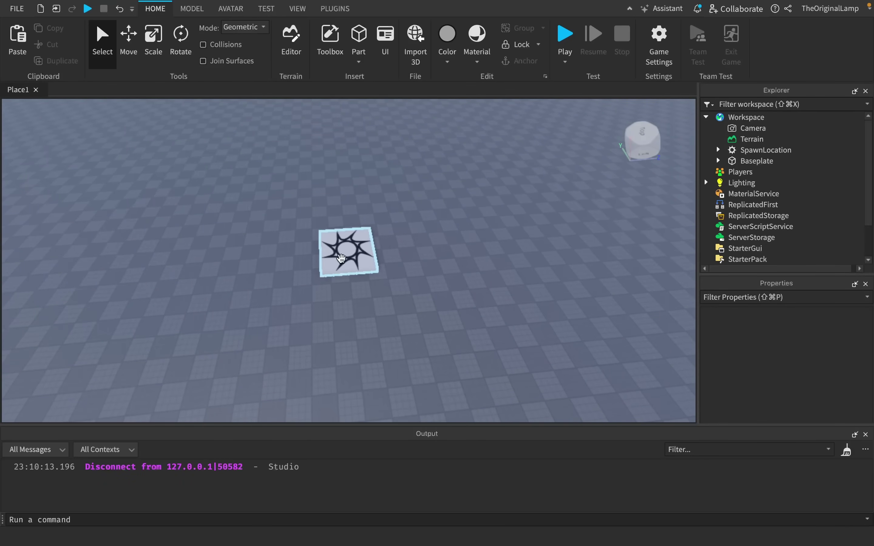
scroll(447, 201, up, 5)
Step: Insert a WeldConstraint into the Workspace
click(774, 117)
text(wel)
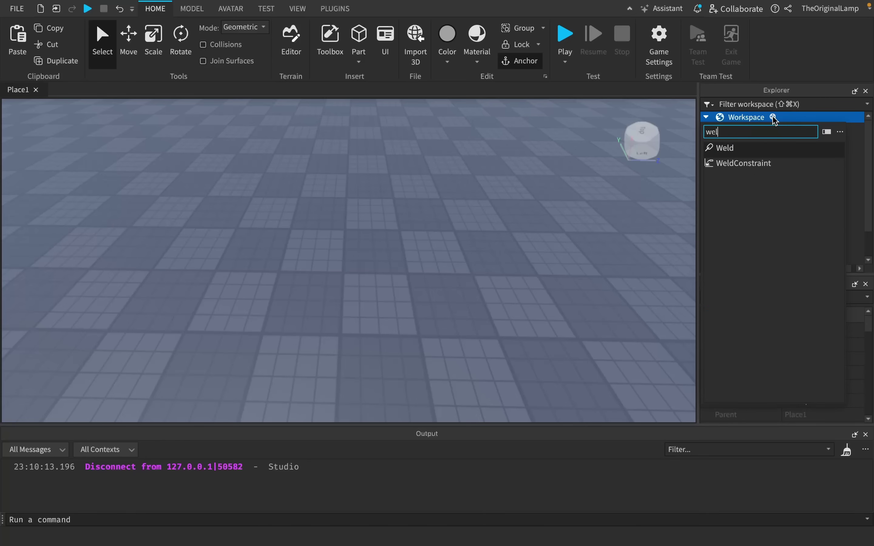
click(737, 161)
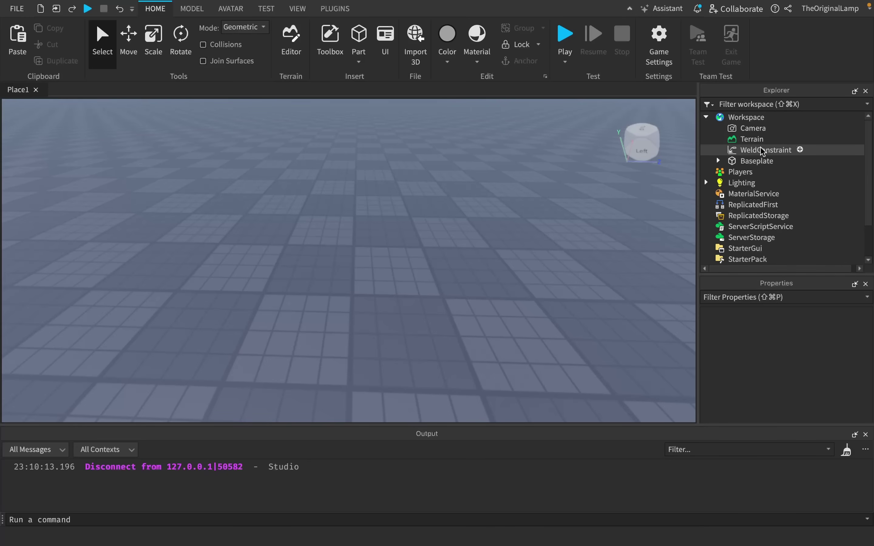
right_drag(588, 185, 589, 189)
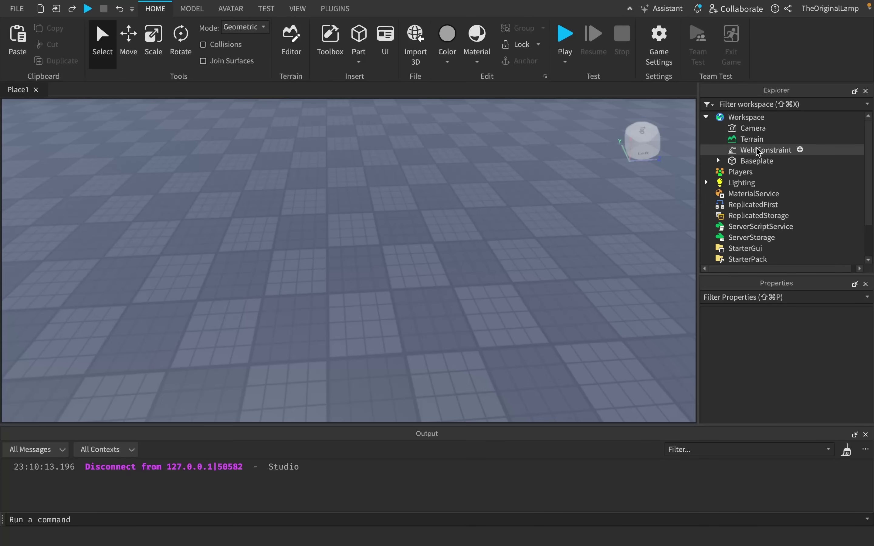
right_drag(522, 192, 535, 174)
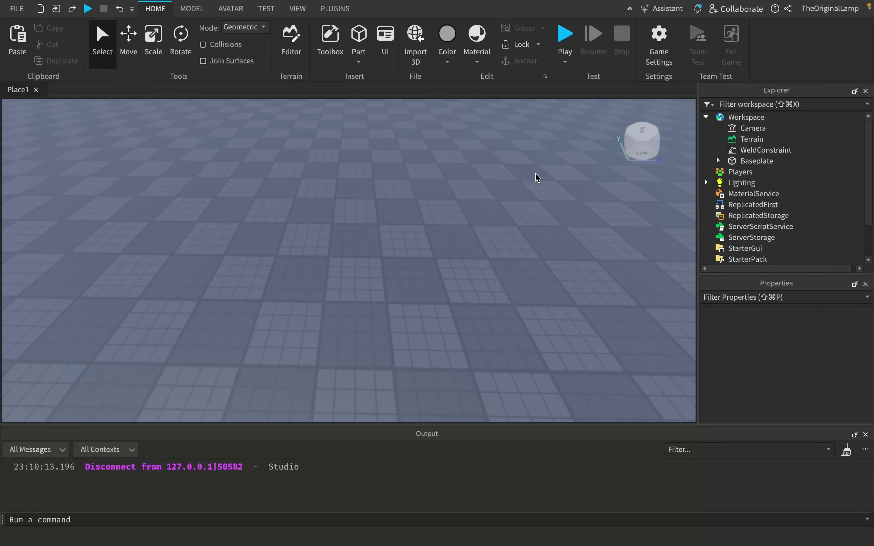
Step: Insert three block Parts on the baseplate and arrange them in a staggered cluster
click(352, 34)
click(352, 34)
click(353, 33)
right_drag(438, 205, 438, 204)
drag(438, 205, 358, 200)
drag(396, 241, 363, 232)
right_drag(500, 221, 500, 221)
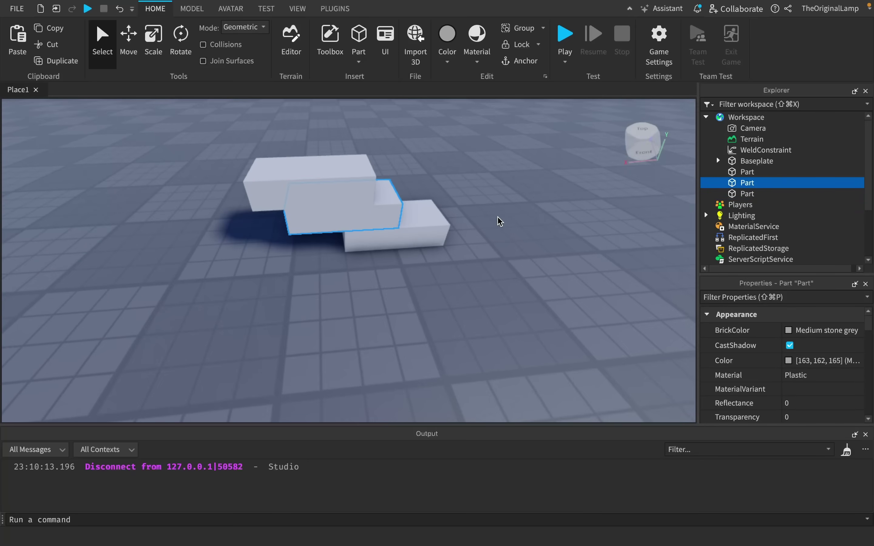
Step: Group the three Parts into a single Model
click(747, 171)
shift+click(749, 194)
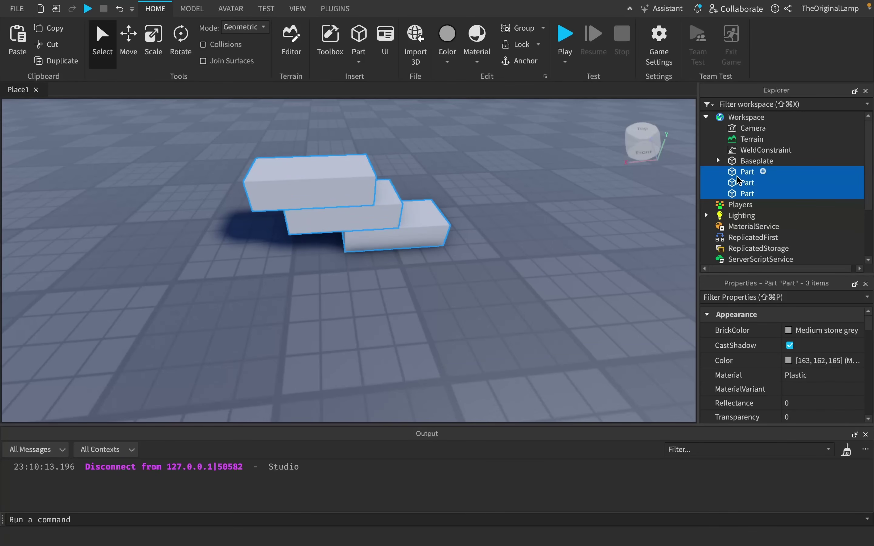
right_click(739, 180)
click(719, 107)
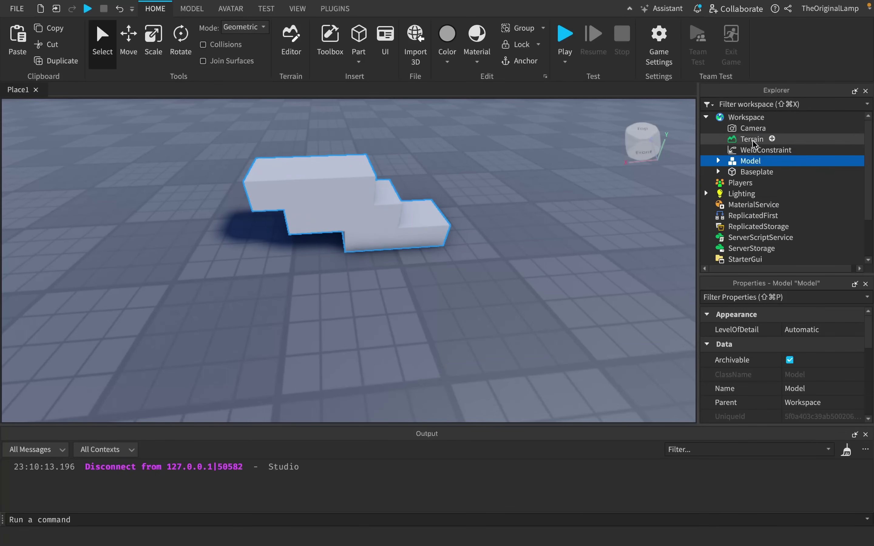
click(771, 159)
click(751, 161)
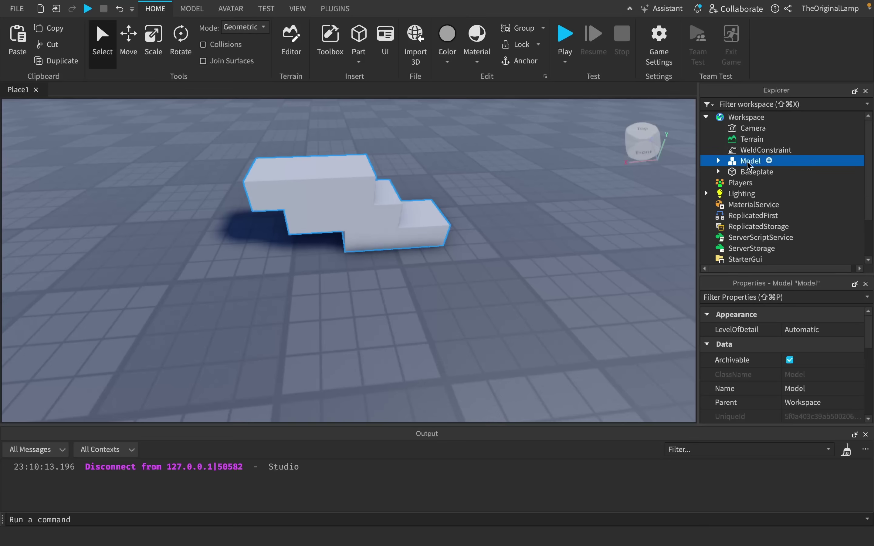
Step: Run the simulation to see how the grouped blocks behave without a weld, and stop it
right_drag(473, 178, 473, 178)
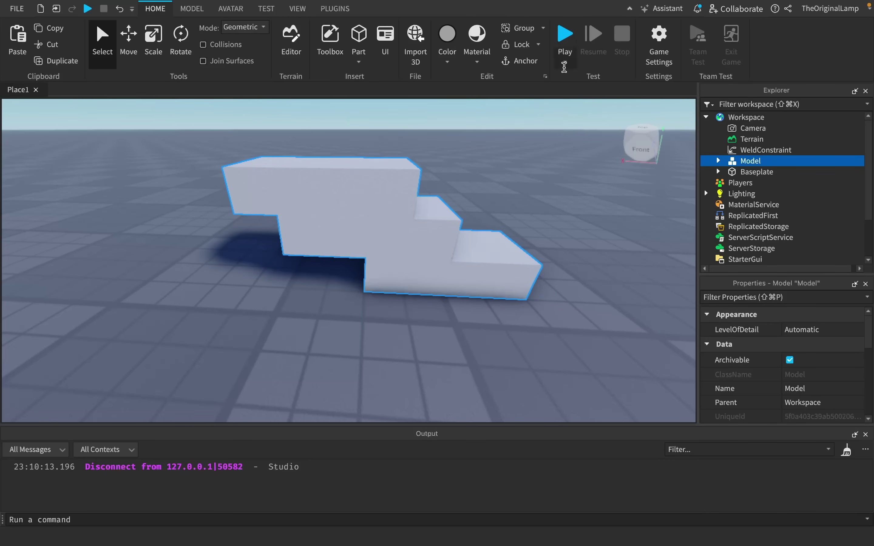
click(565, 61)
click(578, 103)
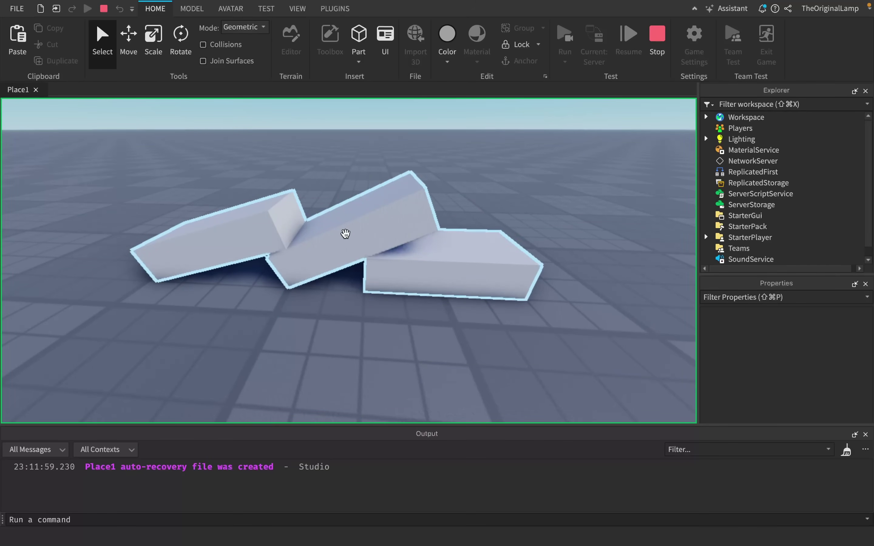
click(657, 34)
Step: Move the WeldConstraint into the Model's lowest block Part
click(745, 161)
click(718, 162)
click(714, 160)
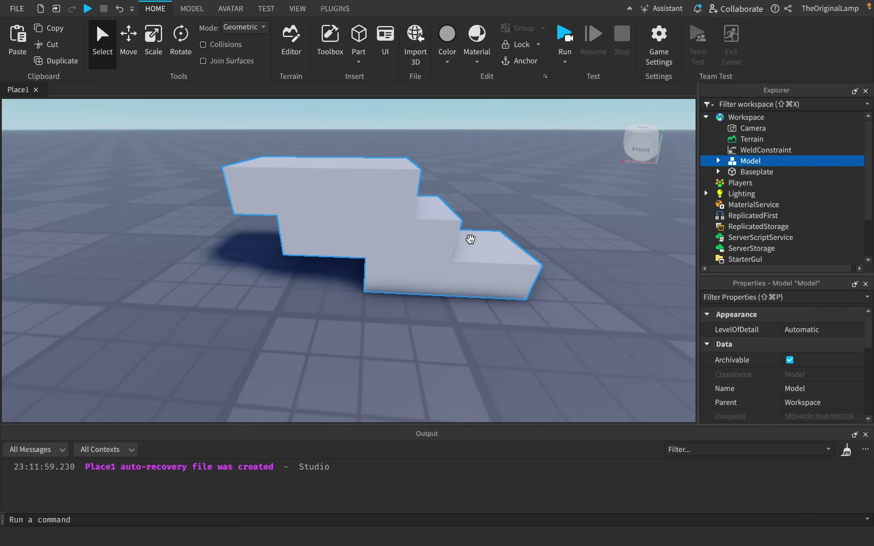
click(718, 163)
drag(762, 150, 756, 174)
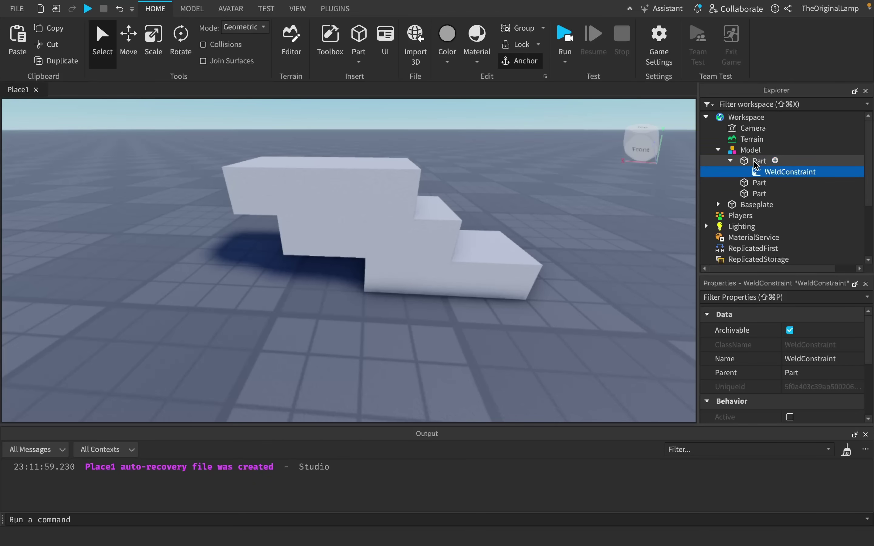
scroll(795, 347, down, 3)
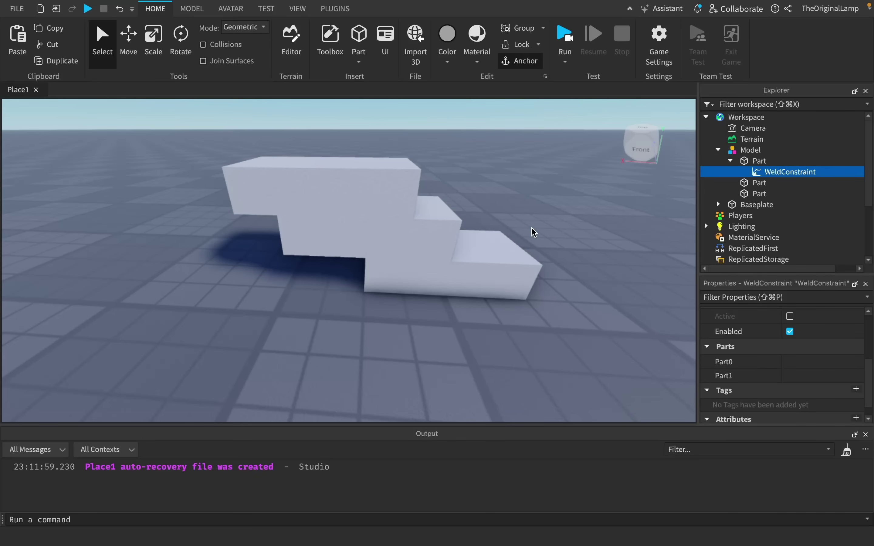
click(749, 162)
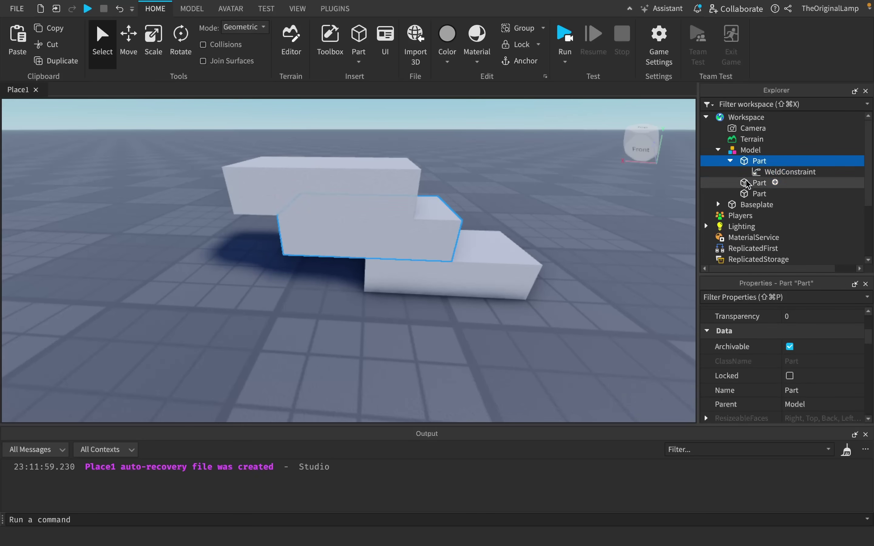
click(760, 194)
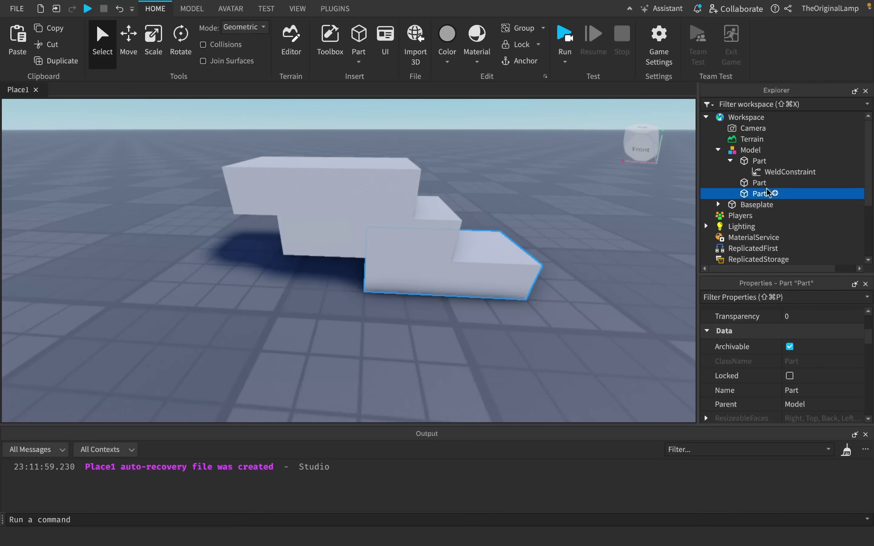
drag(748, 172, 736, 188)
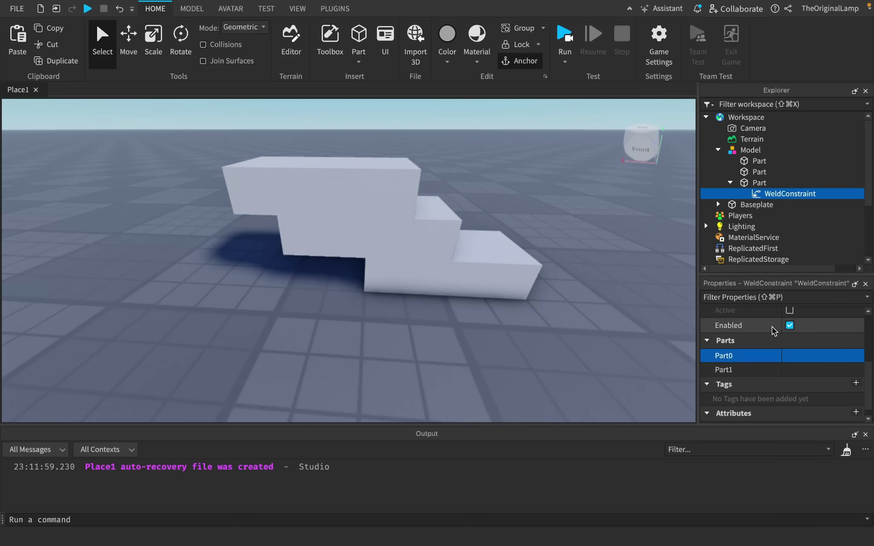
Step: Set the WeldConstraint's Part0 to the lowest block and Part1 to the top block, and test the weld by running the simulation
click(791, 355)
click(759, 183)
click(796, 369)
click(765, 170)
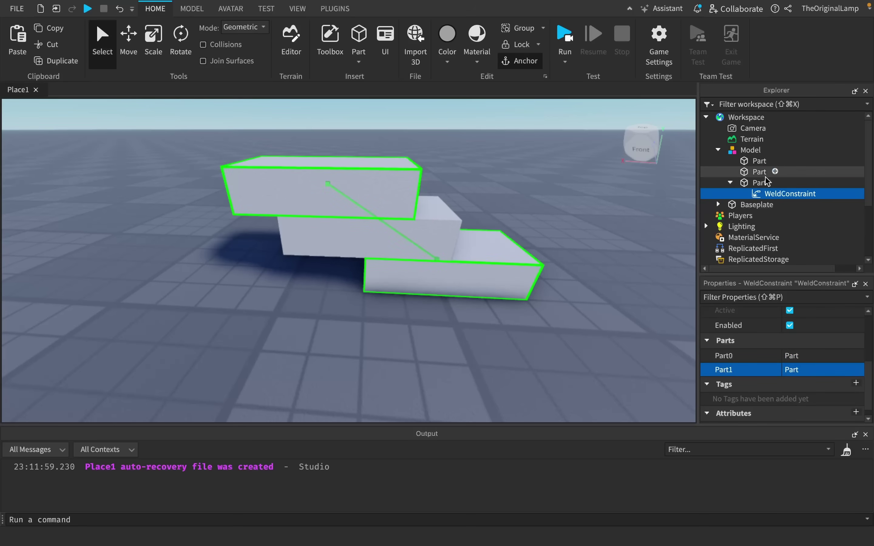
click(564, 36)
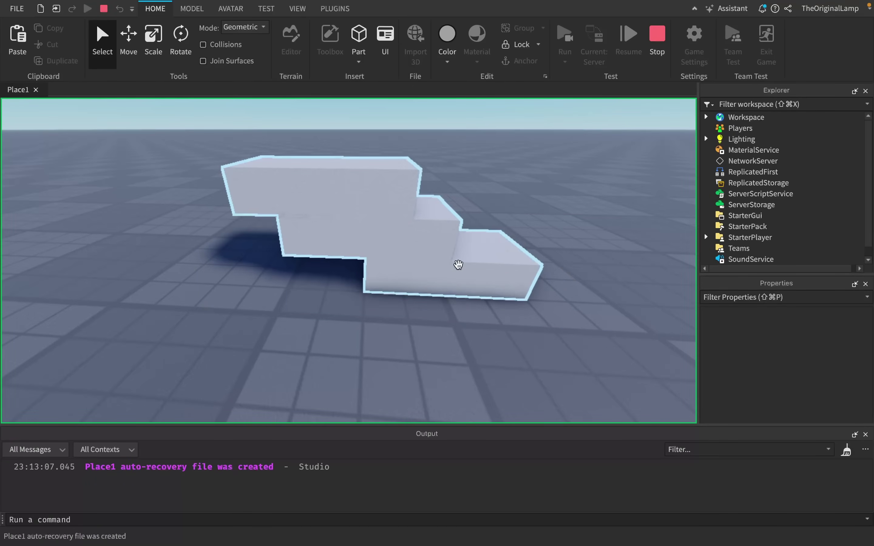
click(665, 53)
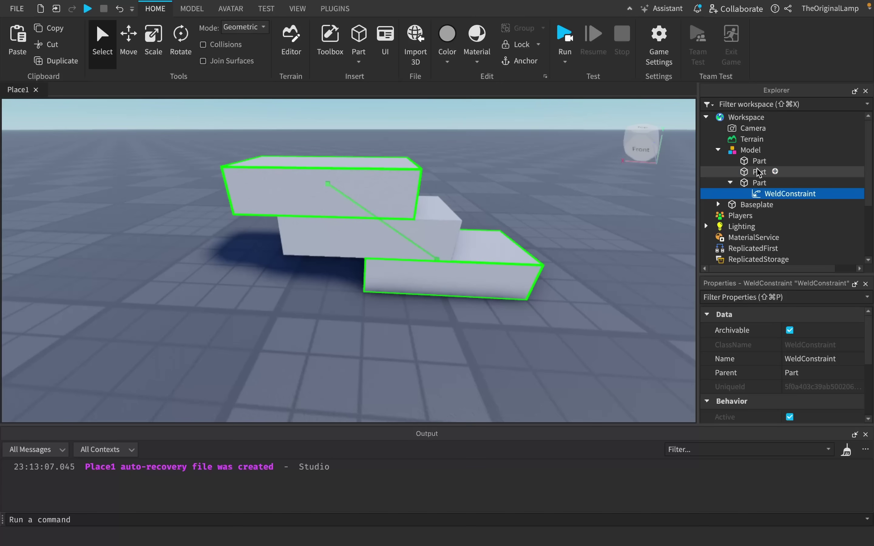
Step: Duplicate the WeldConstraint and set the copy's Part0 to the lowest block and Part1 to the middle block
key(super+d)
scroll(797, 385, down, 3)
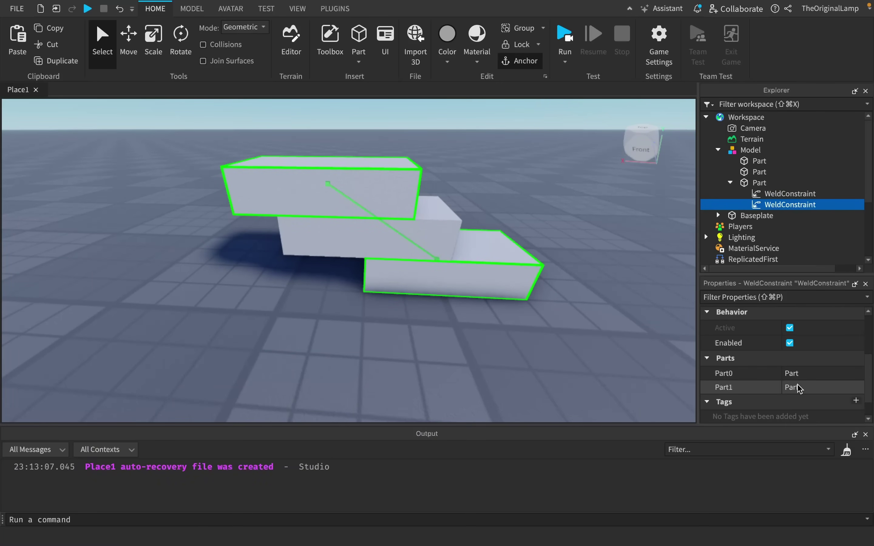
click(806, 350)
click(740, 173)
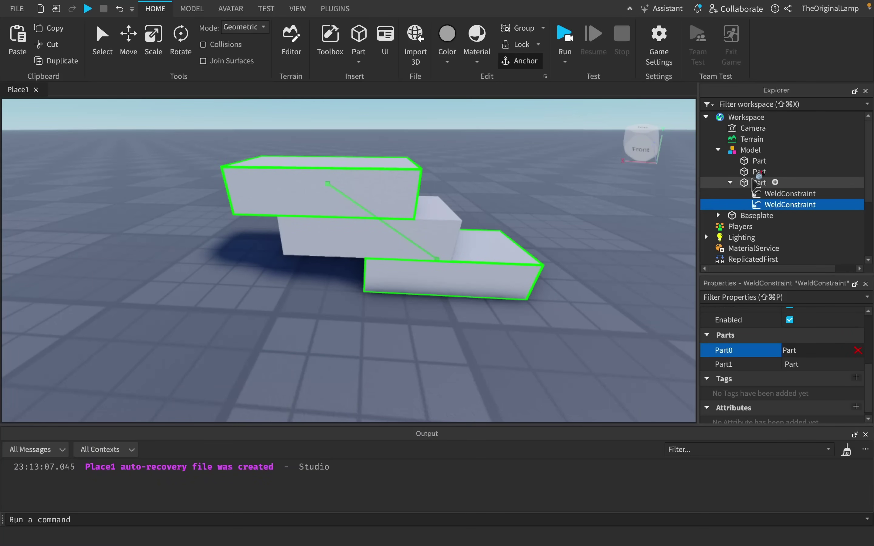
click(796, 365)
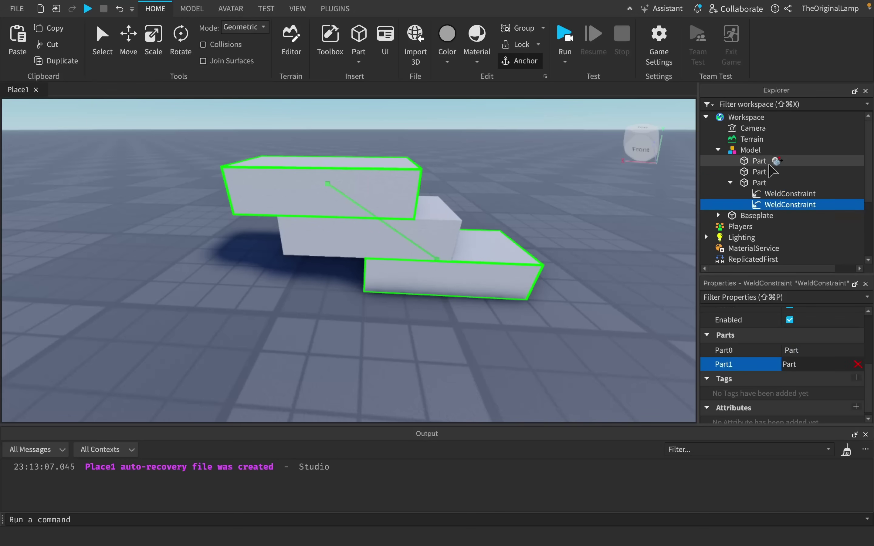
click(759, 161)
Step: Check which blocks each WeldConstraint connects and run the simulation to test both welds
click(768, 204)
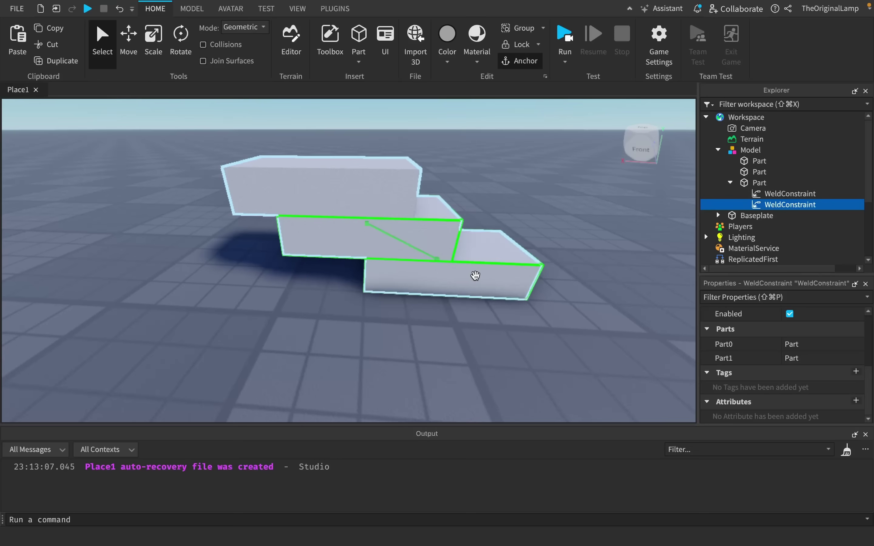
click(791, 193)
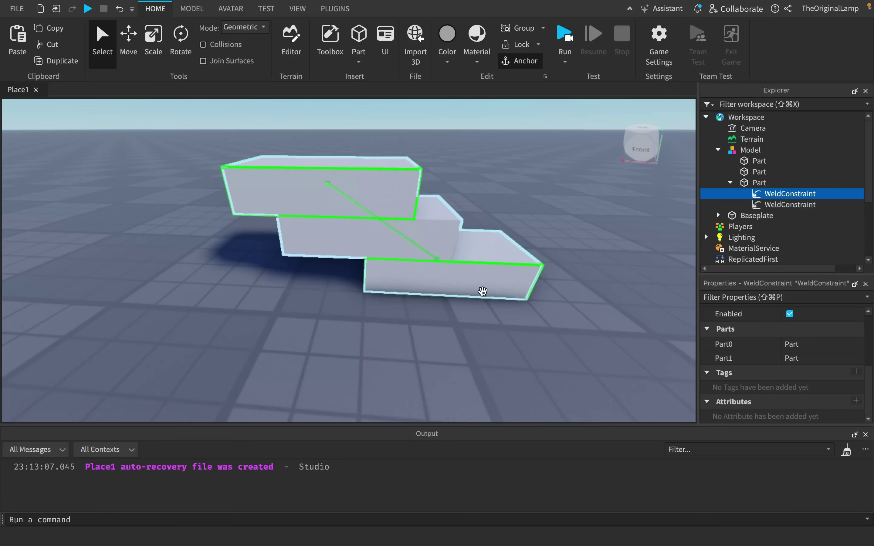
click(565, 57)
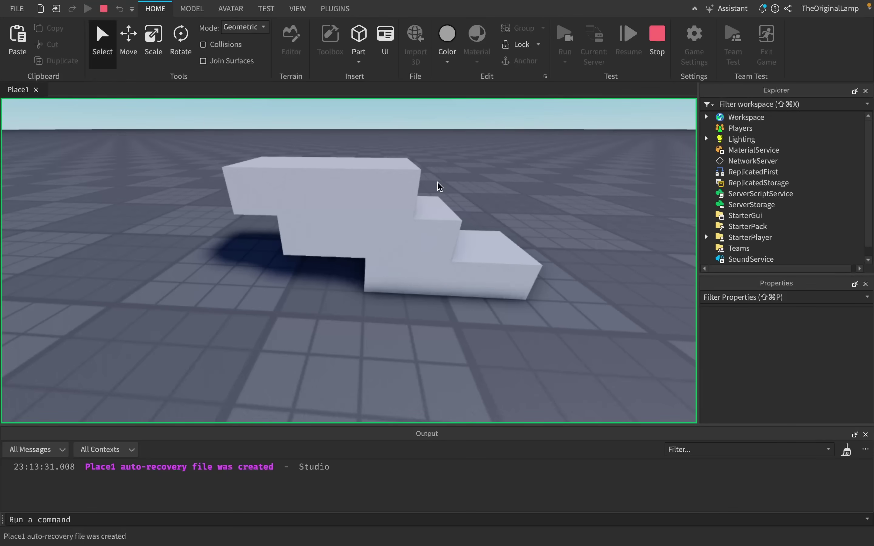
key(shift+F5)
Step: Move the top block farther out over the end of the stack and run the simulation to test the overhanging welded blocks
click(416, 175)
key(super+2)
drag(406, 185, 327, 185)
click(378, 172)
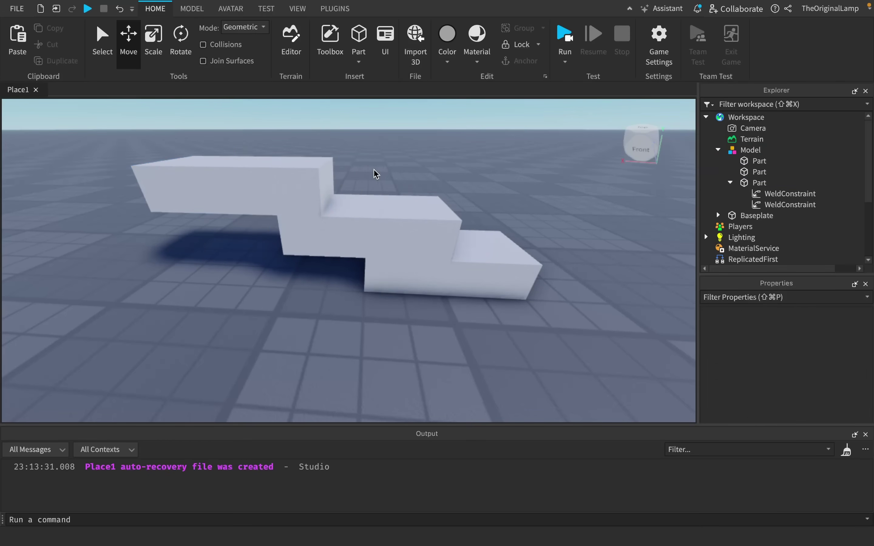
click(566, 34)
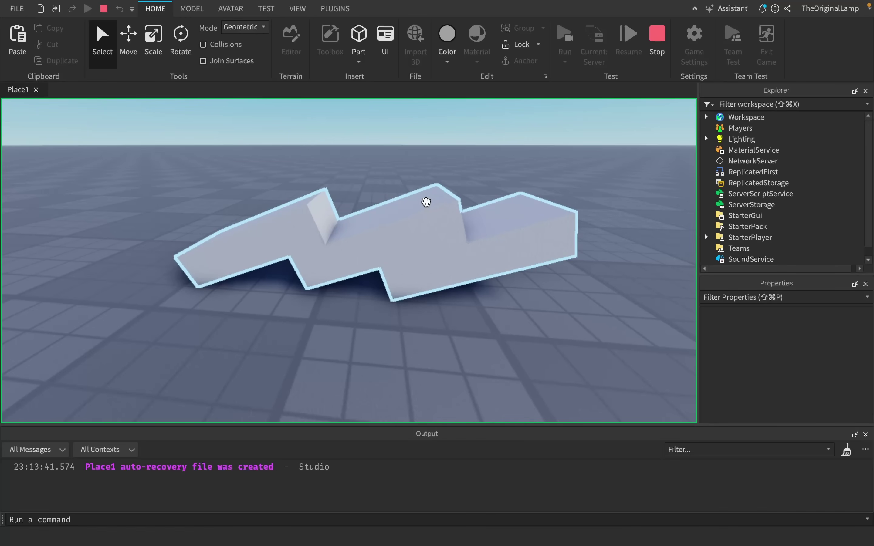
key(shift+F5)
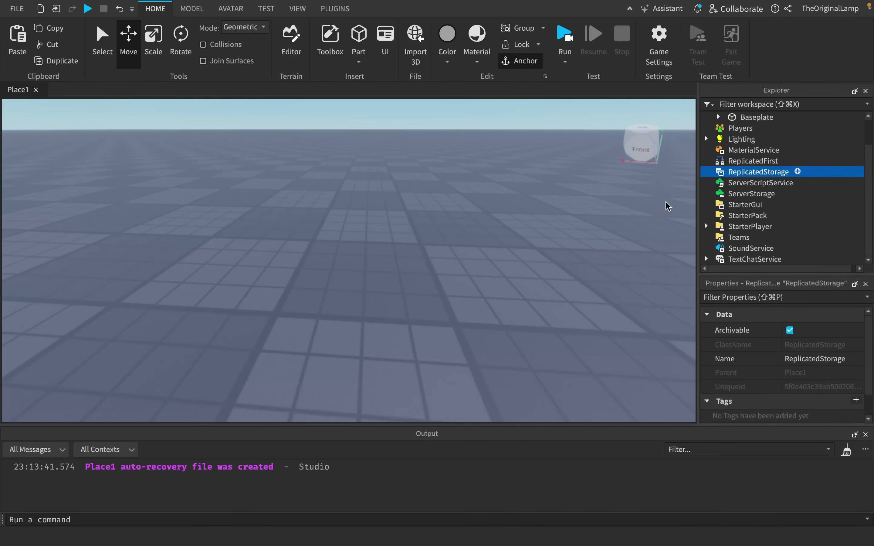
Step: Browse the objects that can be inserted into ReplicatedStorage, down through the scripting and sound categories
click(798, 172)
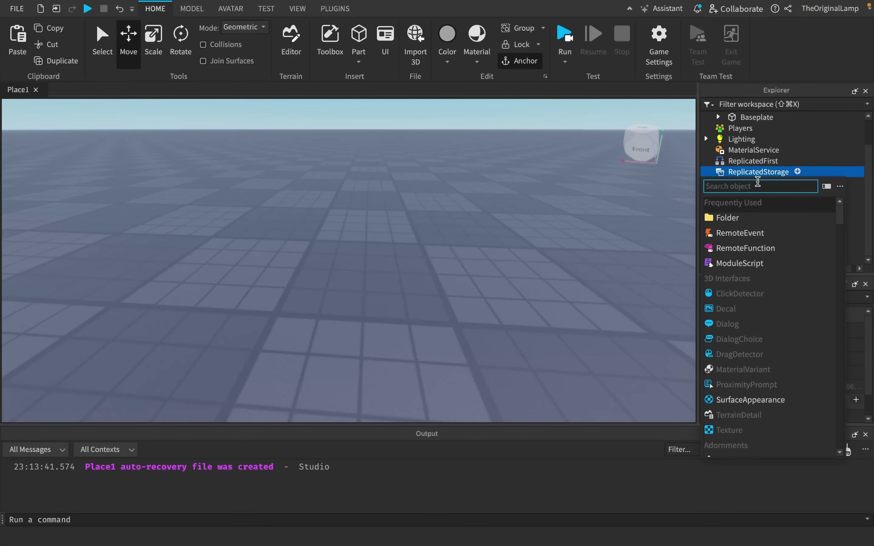
scroll(757, 249, down, 5)
scroll(757, 249, down, 5)
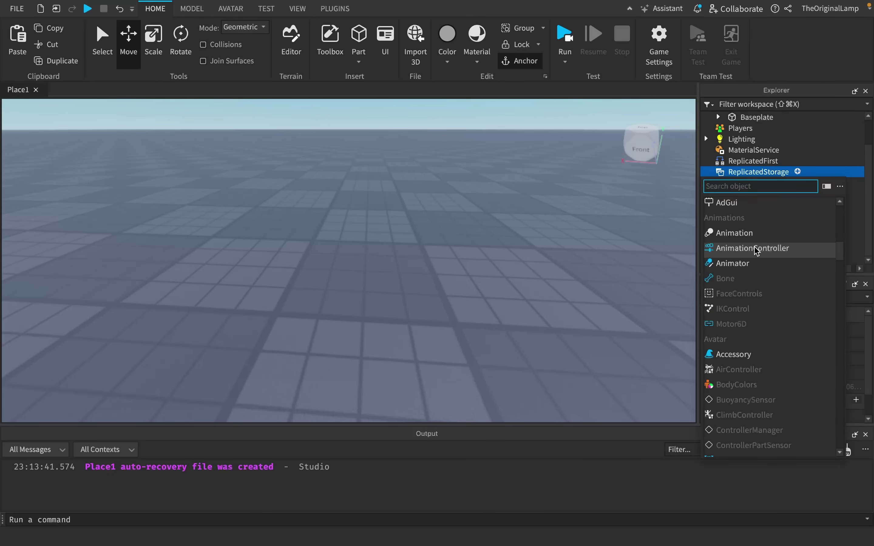
scroll(757, 249, down, 3)
scroll(757, 249, down, 10)
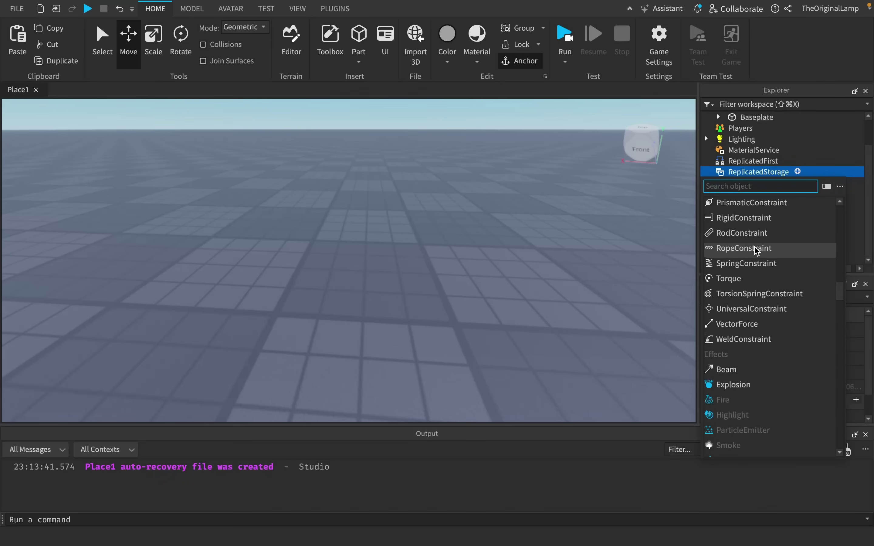
scroll(755, 247, down, 10)
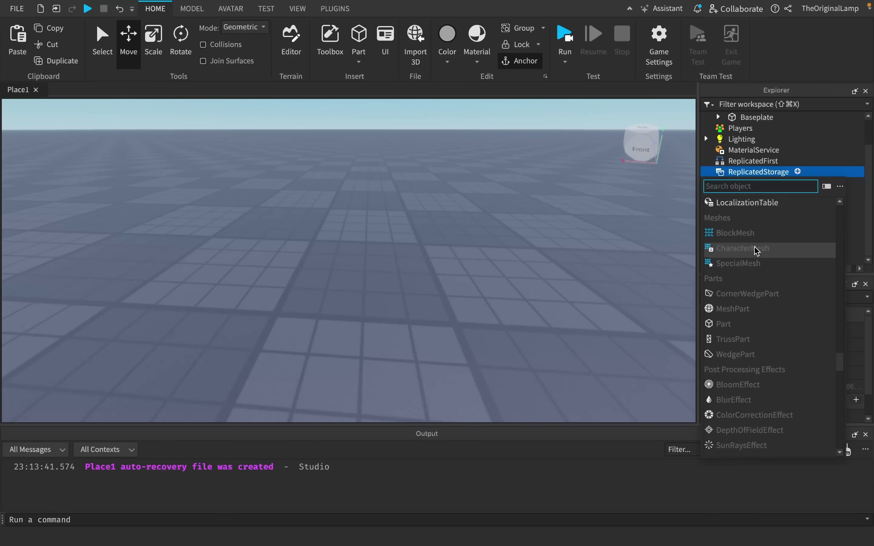
scroll(754, 247, up, 1)
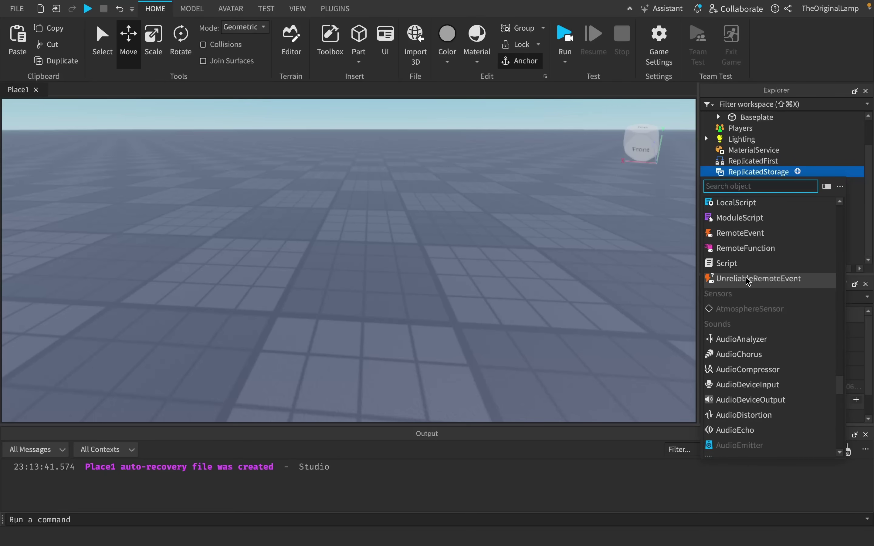
scroll(789, 284, up, 3)
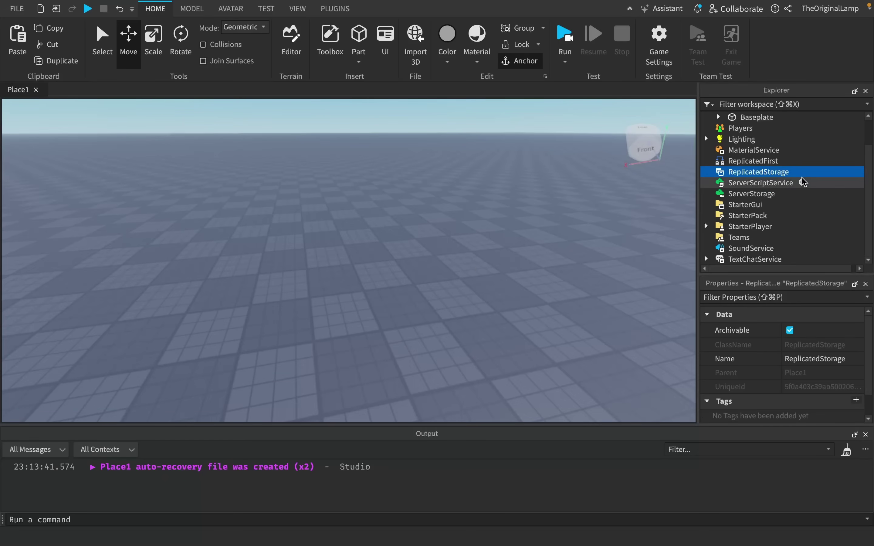
right_drag(522, 213, 521, 212)
key(s)
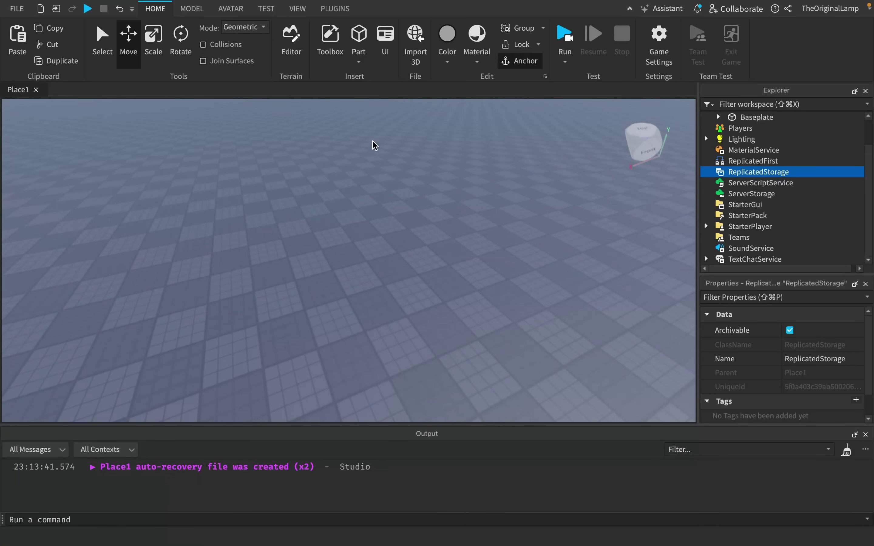
click(798, 171)
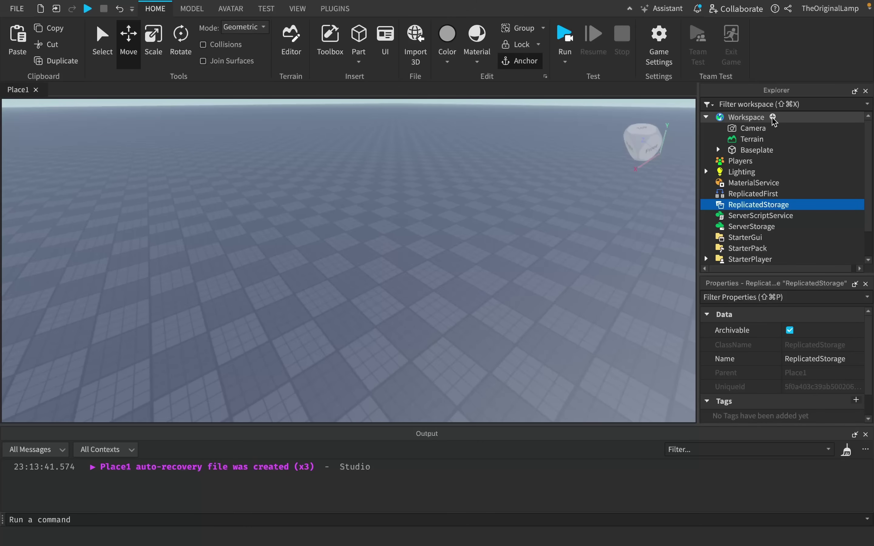
Step: Insert an IntValue into the Workspace and bring its Value property into view
click(774, 118)
text(int)
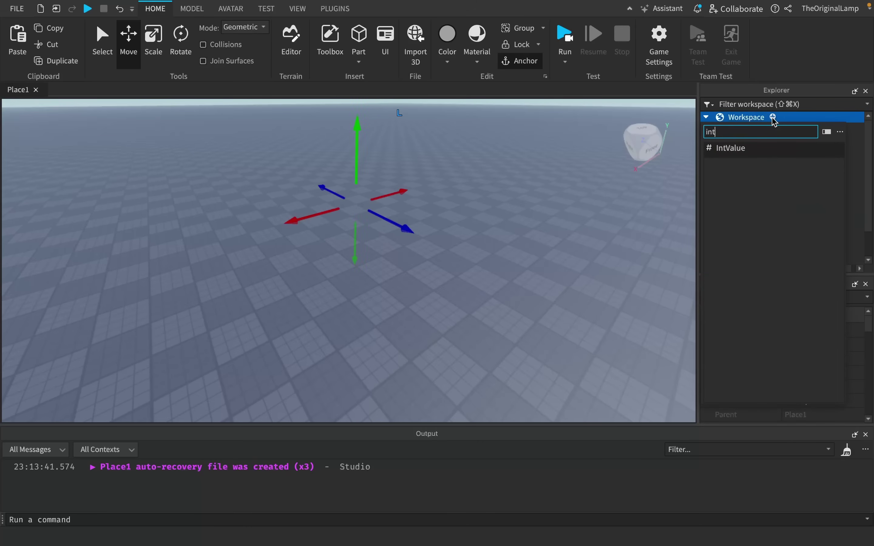
click(719, 150)
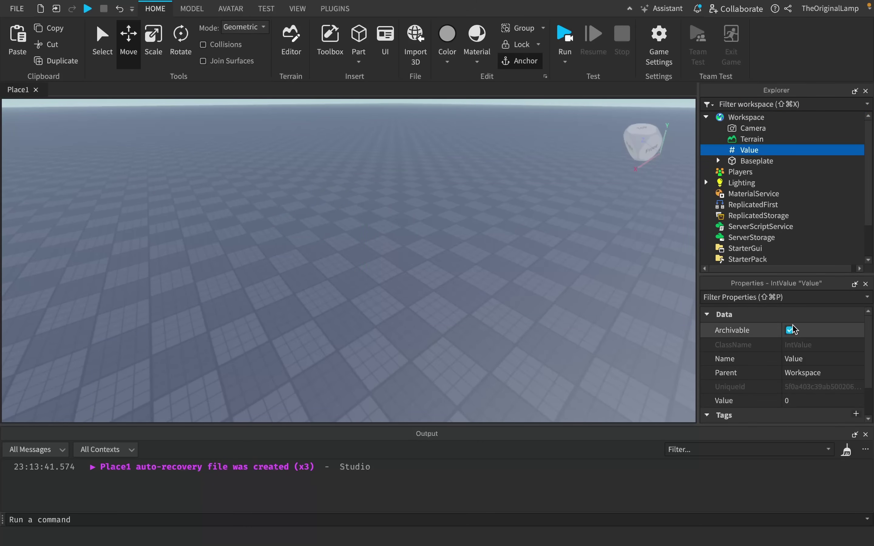
scroll(791, 335, down, 1)
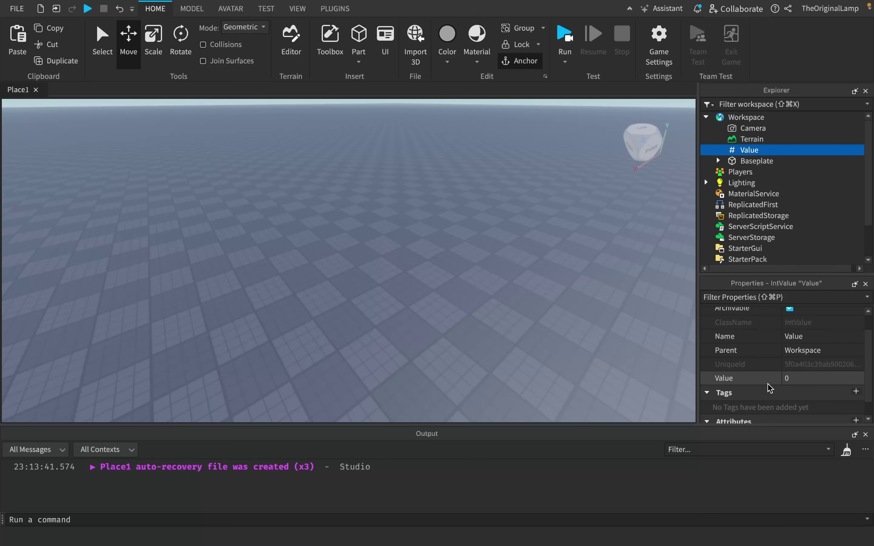
Step: Set the IntValue's Value to 100, and change it to -100
click(790, 379)
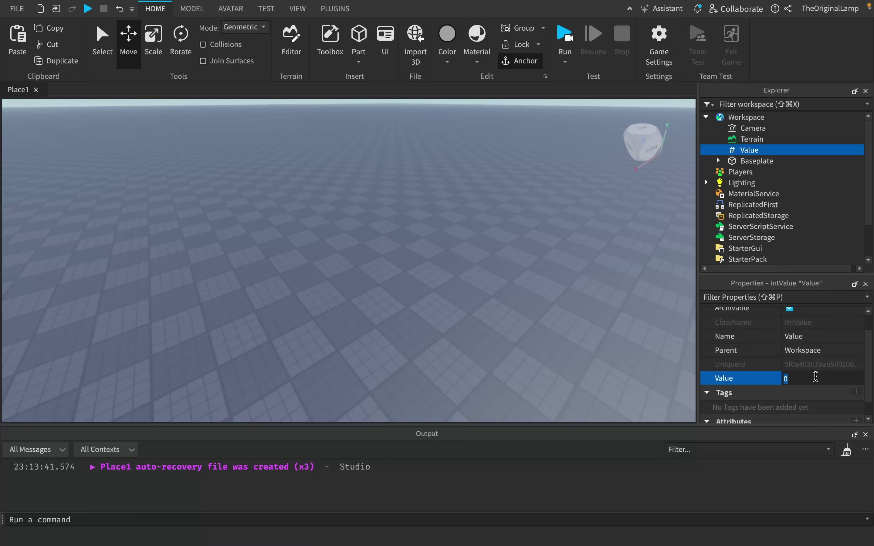
key(Return)
click(799, 378)
text(100)
key(Return)
click(800, 384)
text(-100)
key(Return)
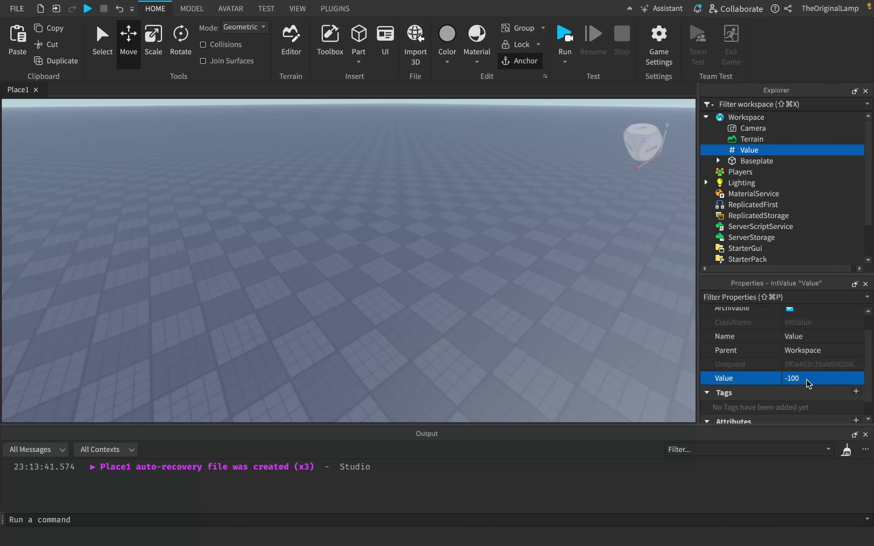
Step: Delete the IntValue from the Workspace
right_drag(518, 168, 507, 174)
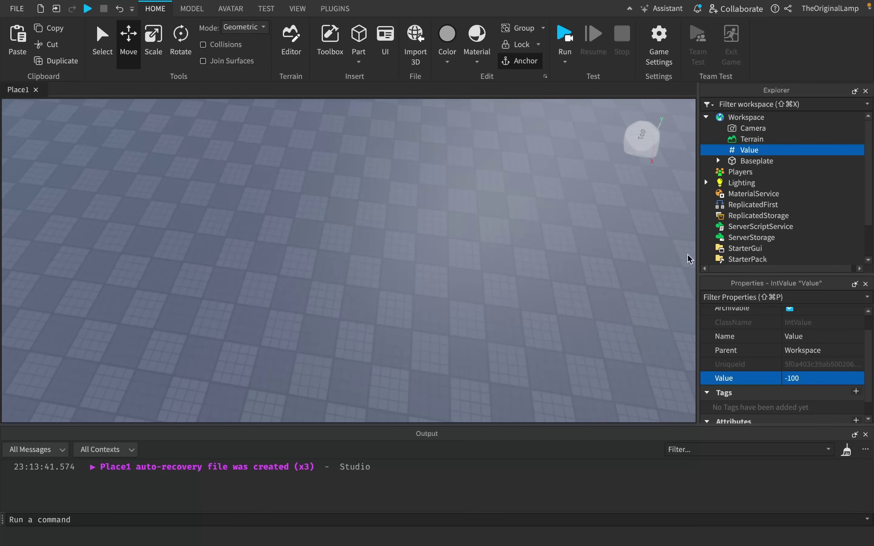
mouse_move(742, 153)
key(Delete)
Step: Insert an AdGui into the Workspace and parent it to the wall-shaped part
click(773, 117)
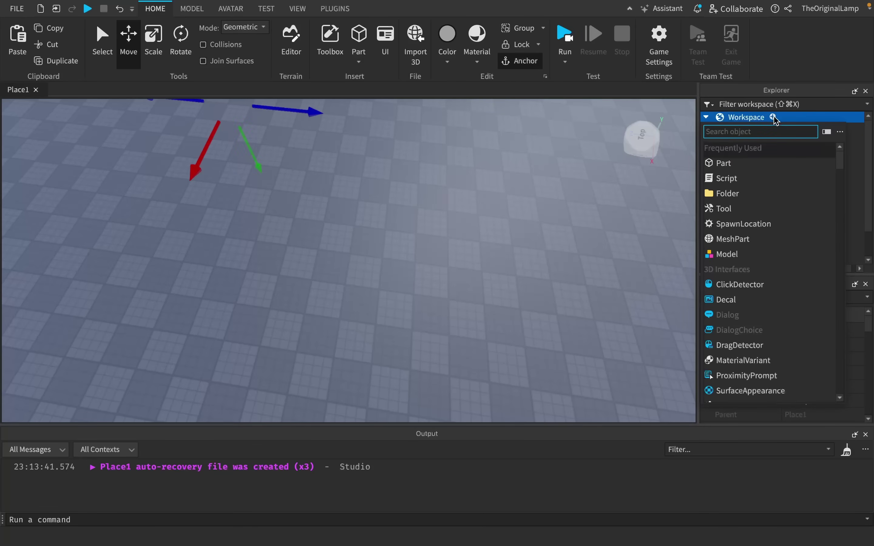
text(adgui)
click(719, 148)
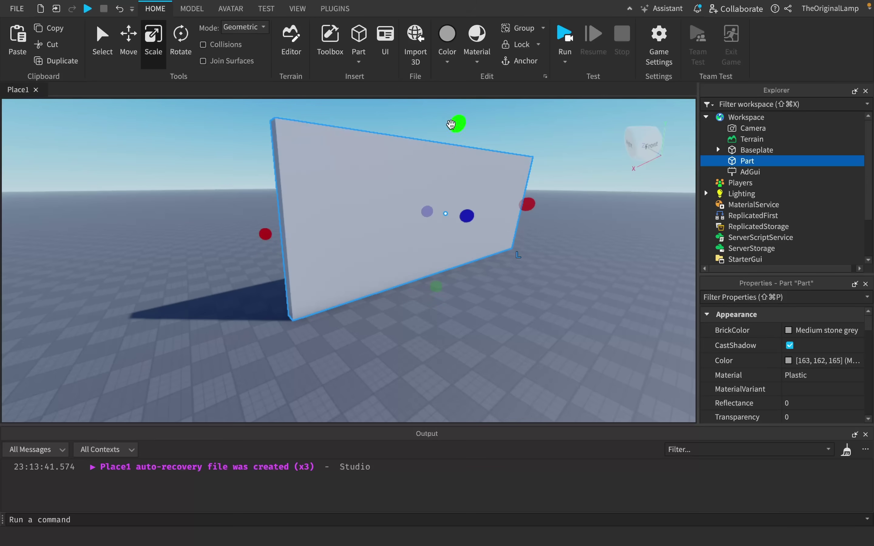
click(551, 288)
drag(747, 175, 742, 162)
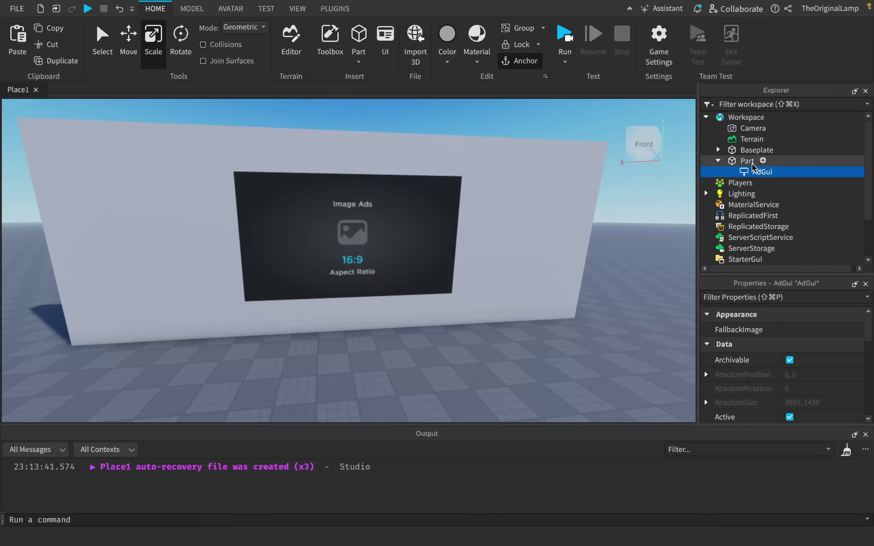
right_drag(521, 352, 521, 353)
key(w)
scroll(278, 257, down, 3)
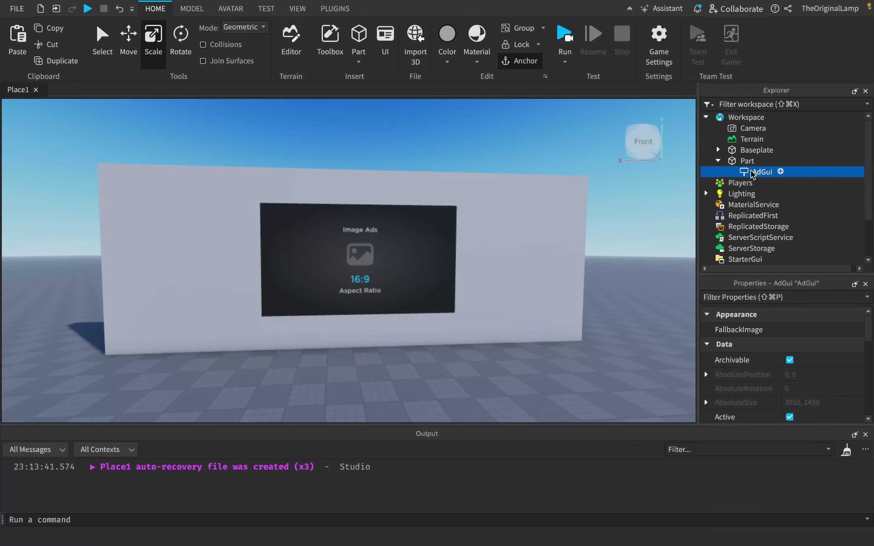
Step: Examine the AdGui in the object hierarchy and the ad panel it shows on the wall part
click(749, 164)
click(749, 174)
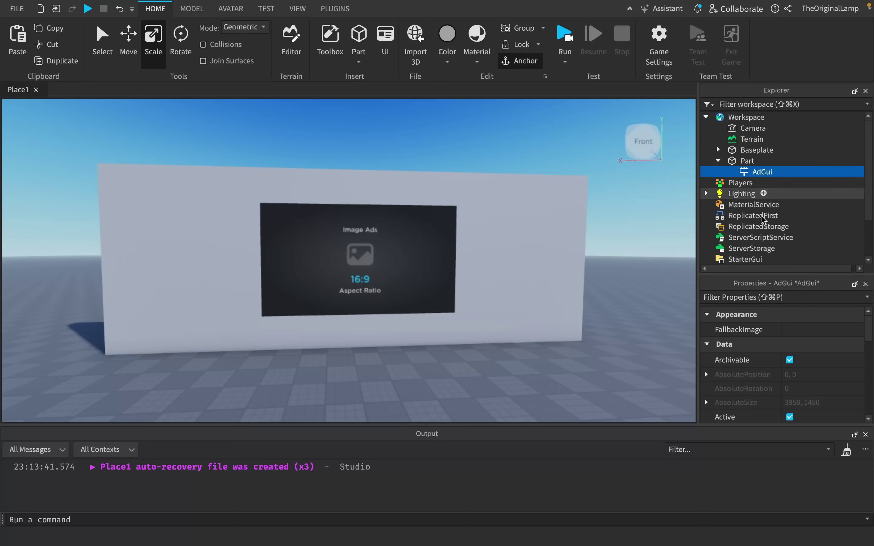
scroll(798, 349, down, 10)
scroll(799, 350, up, 7)
scroll(800, 350, up, 3)
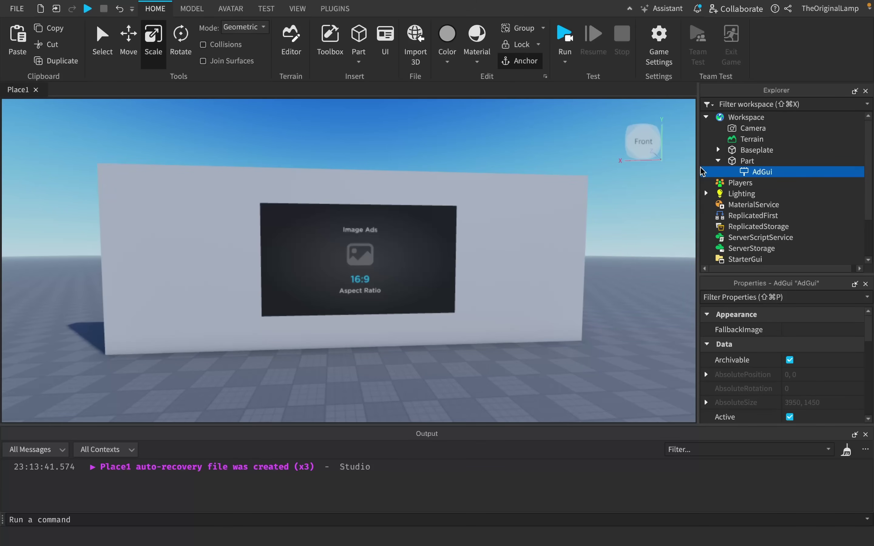
mouse_move(727, 173)
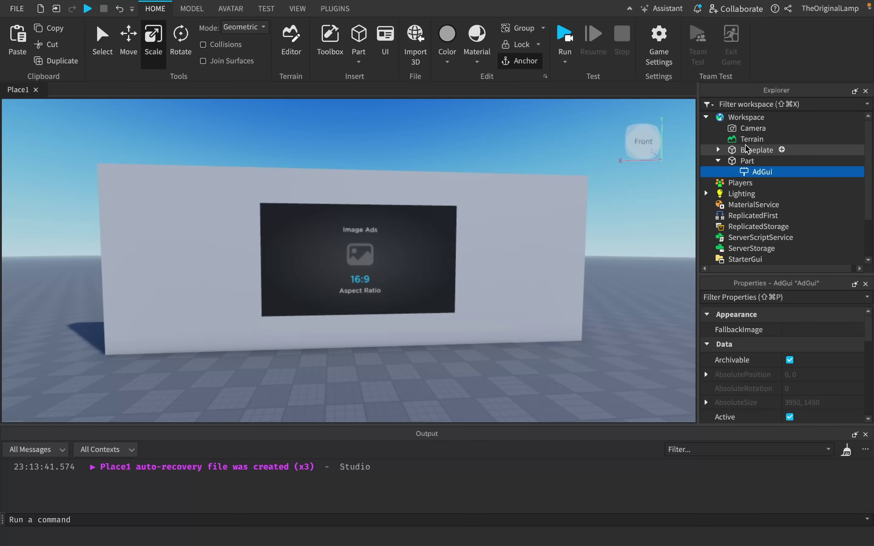
mouse_move(770, 120)
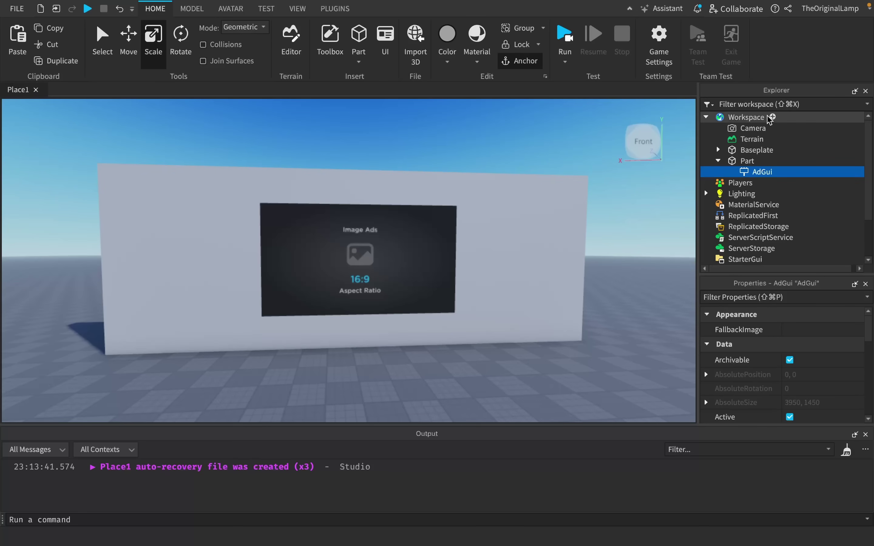
mouse_move(795, 174)
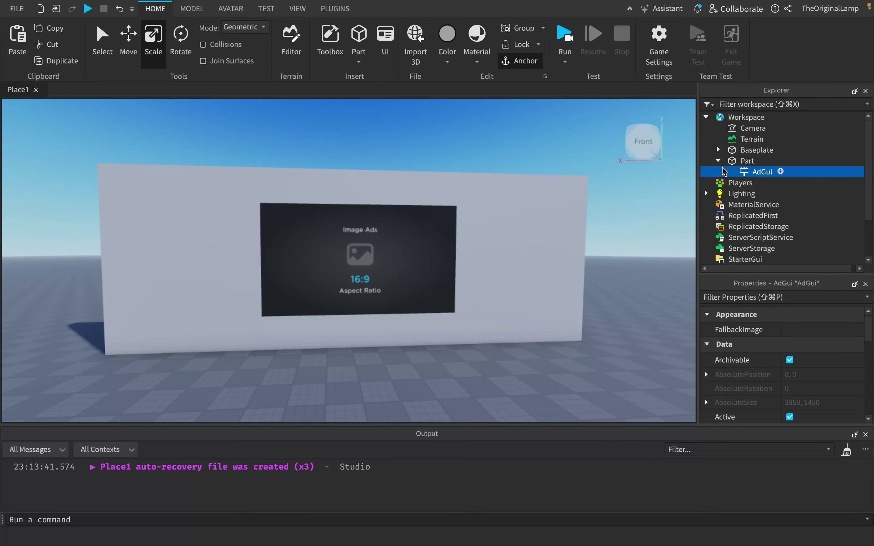
scroll(610, 250, up, 3)
scroll(610, 251, down, 3)
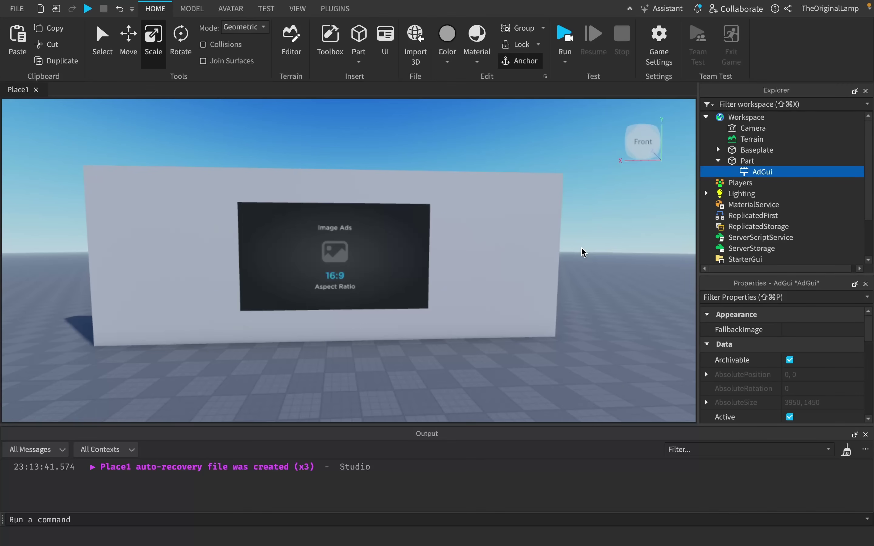
Step: Scale the wall part narrower so its side edge sits closer to the ad panel
scroll(582, 250, up, 3)
click(594, 161)
key(super+2)
key(super+3)
drag(637, 251, 354, 264)
middle_drag(354, 264, 441, 304)
drag(442, 304, 441, 303)
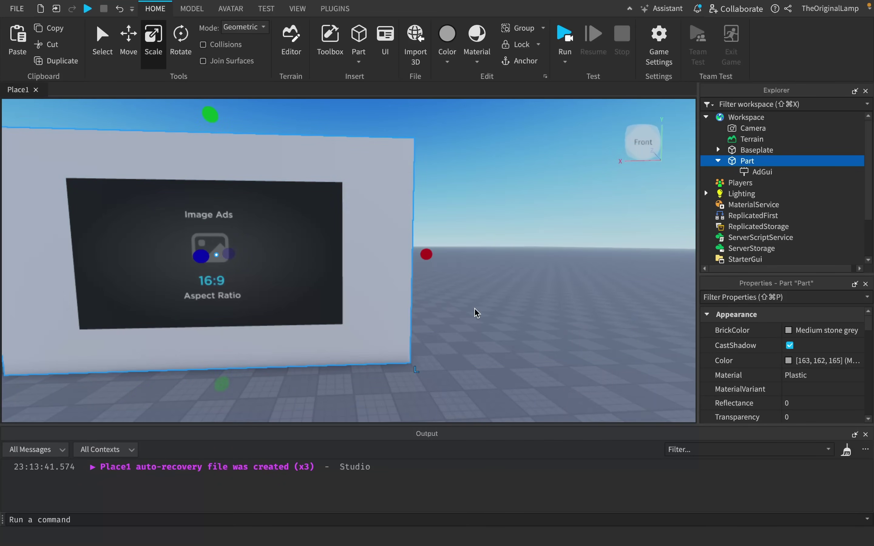
key(a)
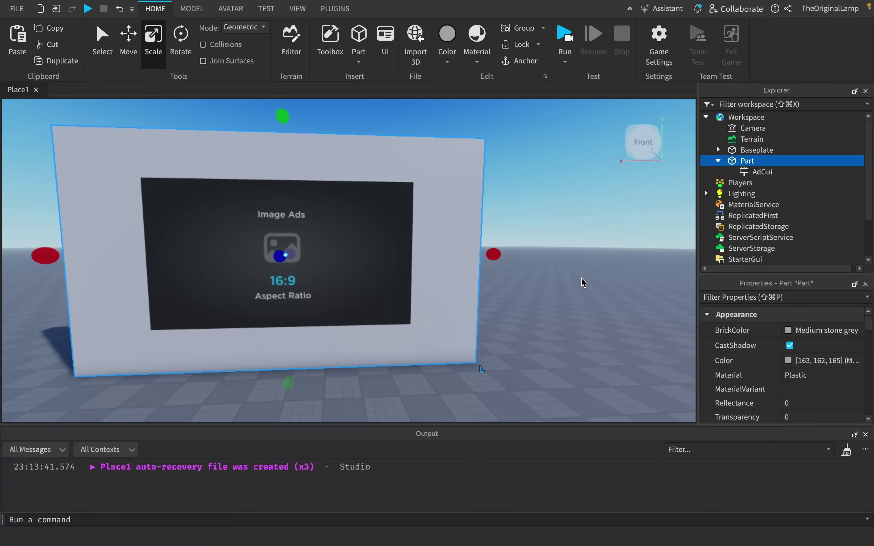
Step: Examine the image ad panel on the resized wall from several distances and angles
click(582, 279)
right_drag(590, 288, 593, 292)
key(s)
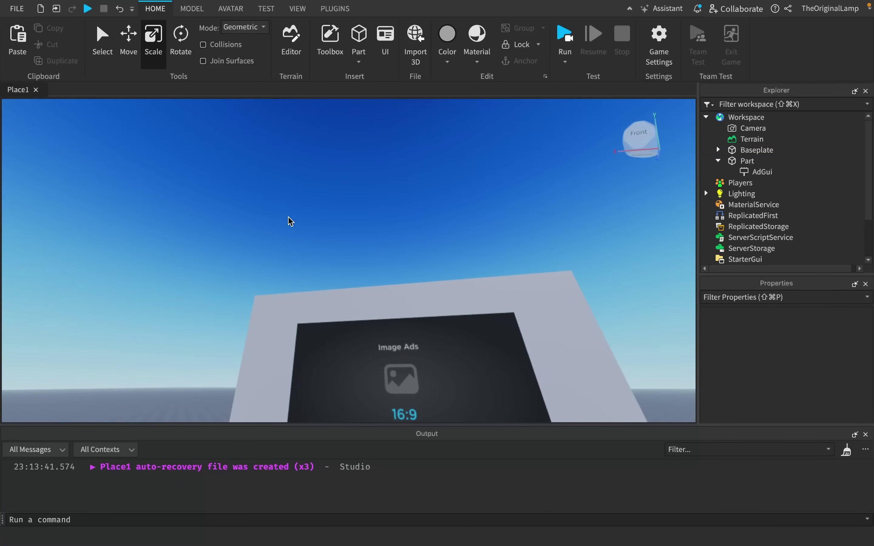
right_drag(414, 177, 414, 178)
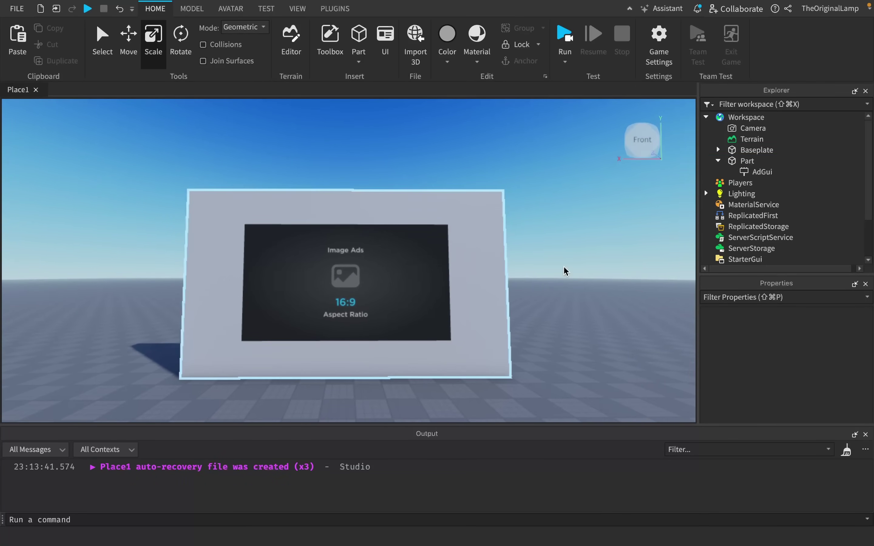
right_drag(580, 232, 579, 231)
key(w)
key(s)
key(s)
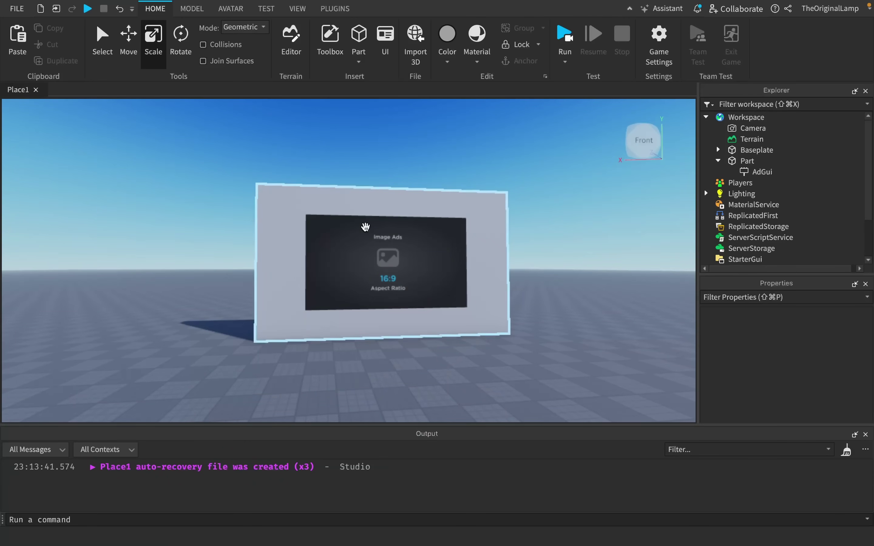
key(d)
key(w)
right_drag(545, 220, 503, 229)
key(s)
key(w)
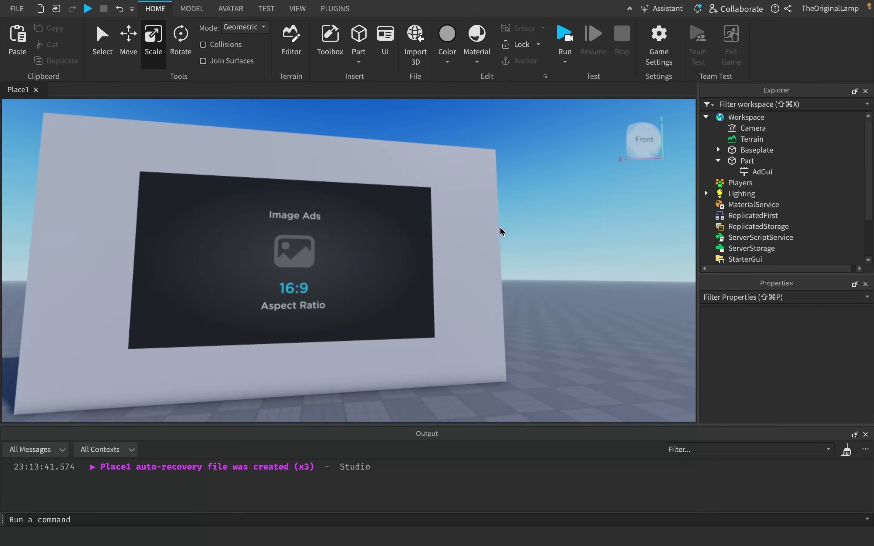
scroll(502, 229, down, 3)
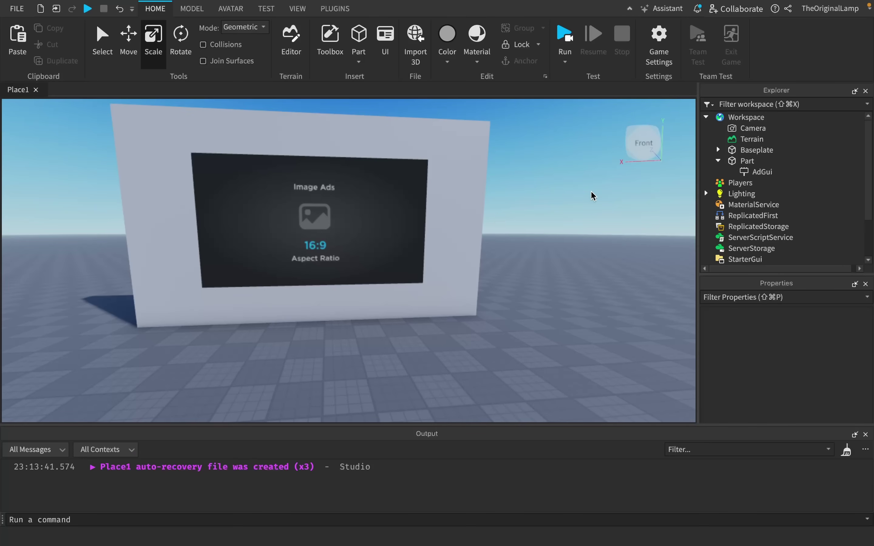
Step: Delete the wall part with its AdGui and insert a Beam into the Workspace
click(735, 161)
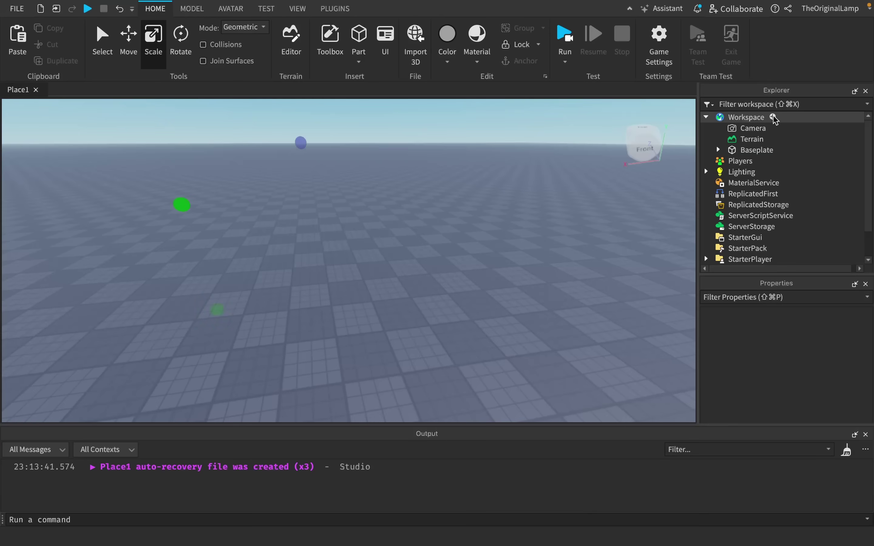
click(773, 117)
text(bea)
click(744, 149)
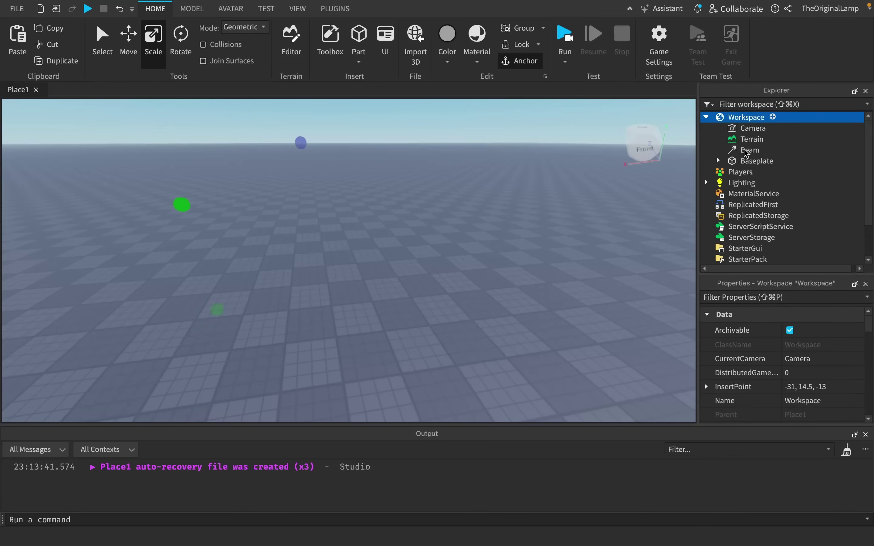
Step: Add two block parts at separate spots on the baseplate
right_drag(500, 203, 500, 203)
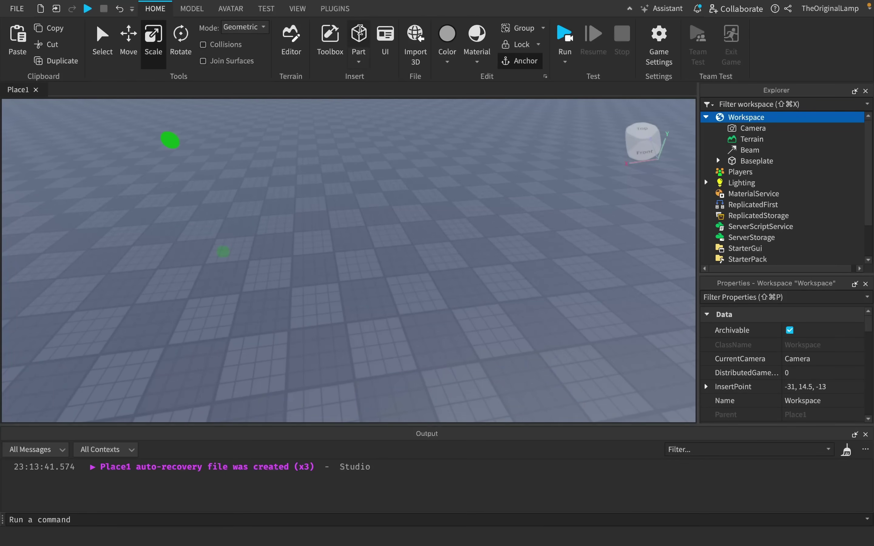
click(359, 33)
right_drag(419, 186, 419, 186)
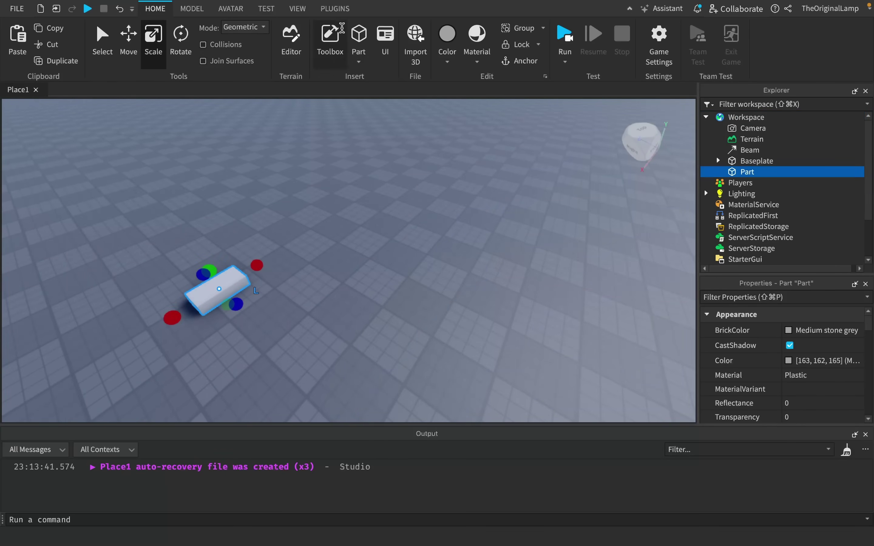
click(359, 34)
Step: Check the Beam's Attachment0 and Attachment1 properties
click(750, 150)
scroll(787, 359, down, 3)
scroll(787, 359, up, 5)
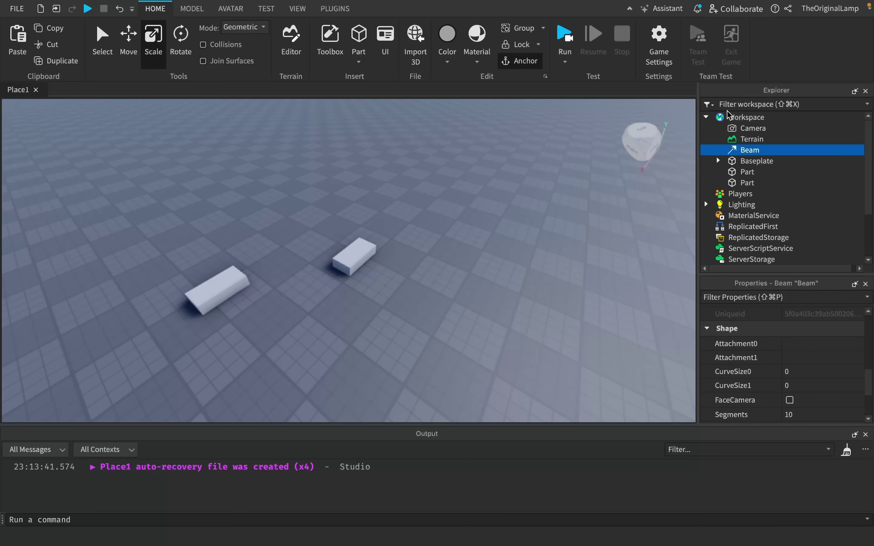
Step: Add an Attachment to each of the two block parts
click(763, 172)
text(at)
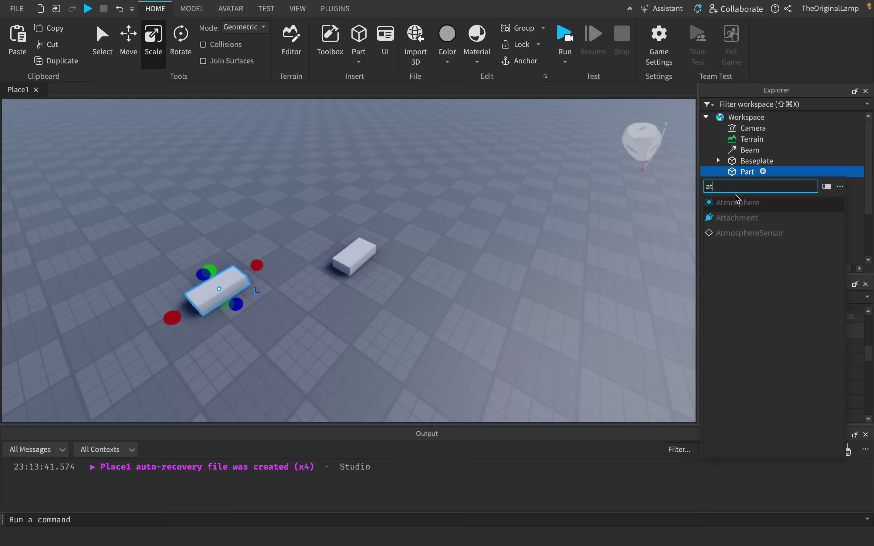
click(732, 218)
click(739, 185)
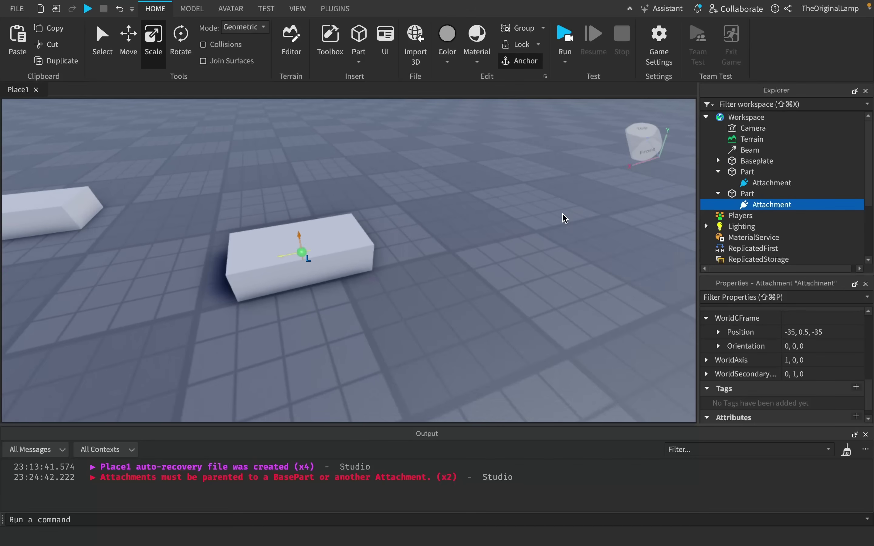
Step: Examine where each Attachment sits inside its block part
right_drag(564, 218, 564, 218)
scroll(357, 279, up, 5)
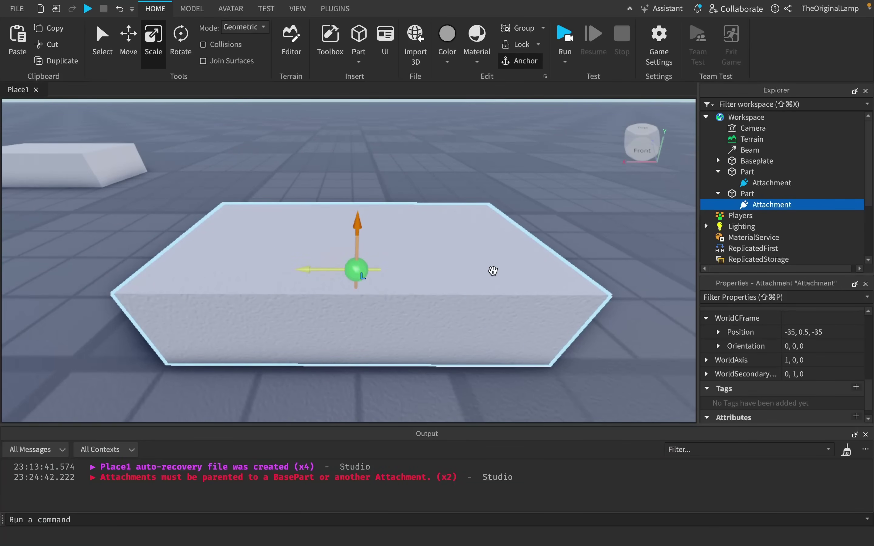
scroll(492, 271, down, 5)
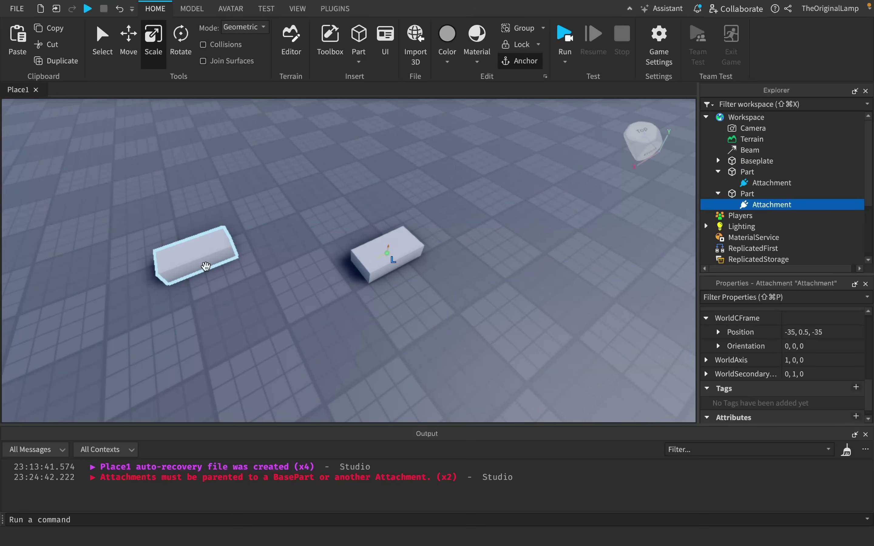
click(759, 184)
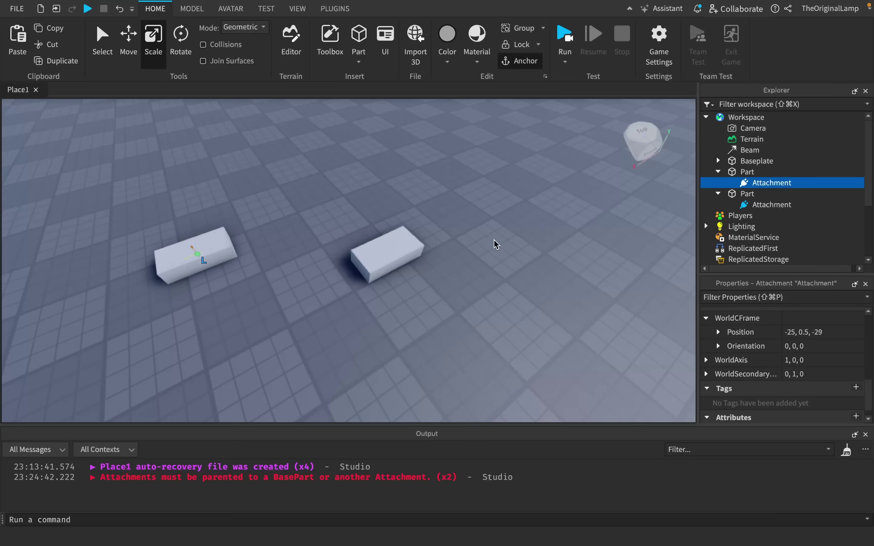
key(f)
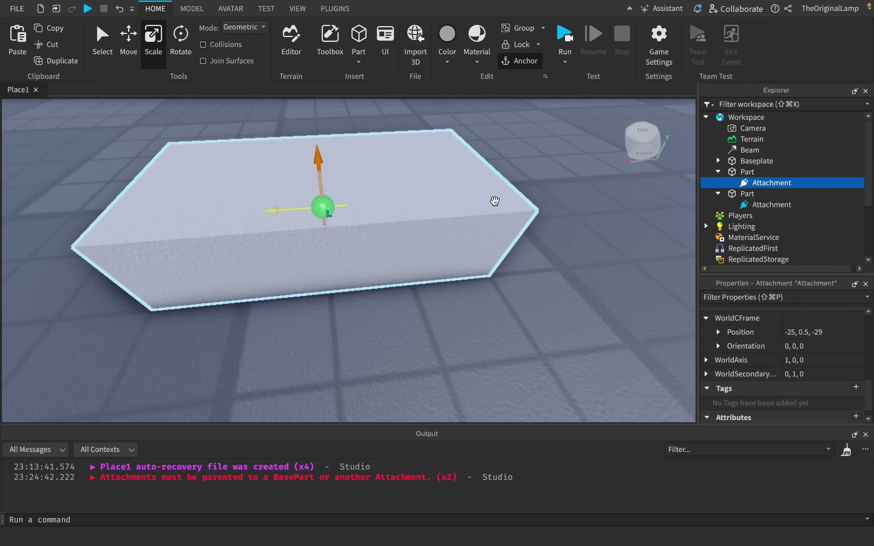
scroll(506, 202, down, 5)
right_drag(587, 220, 588, 220)
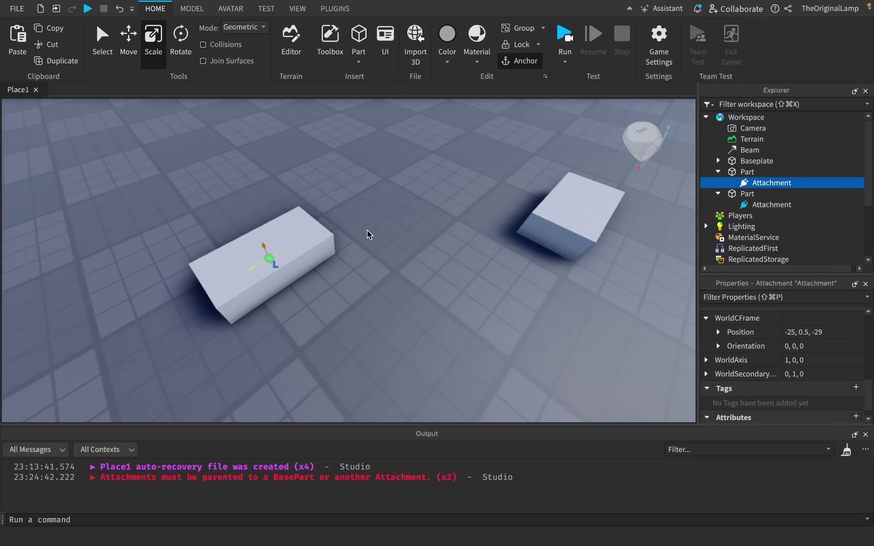
Step: Link the Beam's Attachment0 and Attachment1 to the Attachments in the two block parts and inspect the connecting strip
click(749, 150)
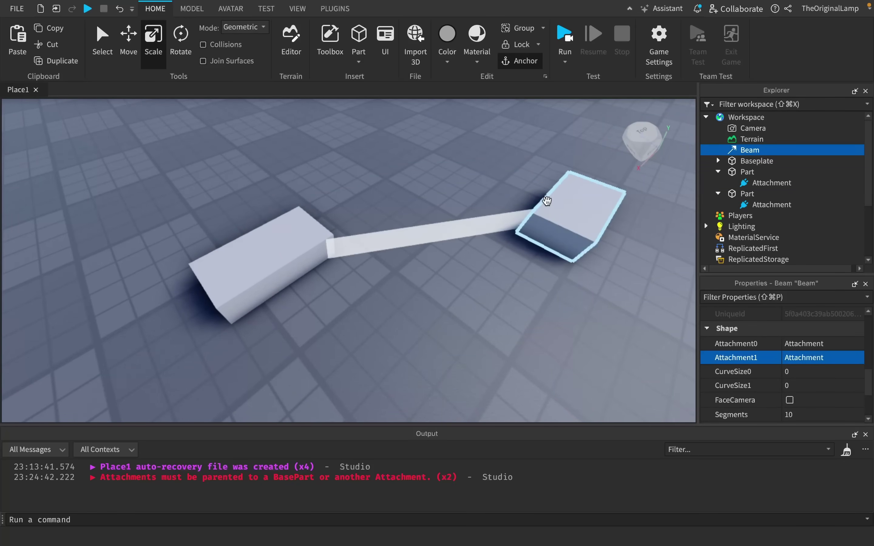
scroll(546, 195, down, 3)
click(416, 239)
scroll(485, 316, up, 3)
drag(485, 316, 435, 285)
scroll(453, 219, up, 5)
right_drag(453, 219, 467, 209)
Step: Set the Beam's Width0 to 2
click(750, 150)
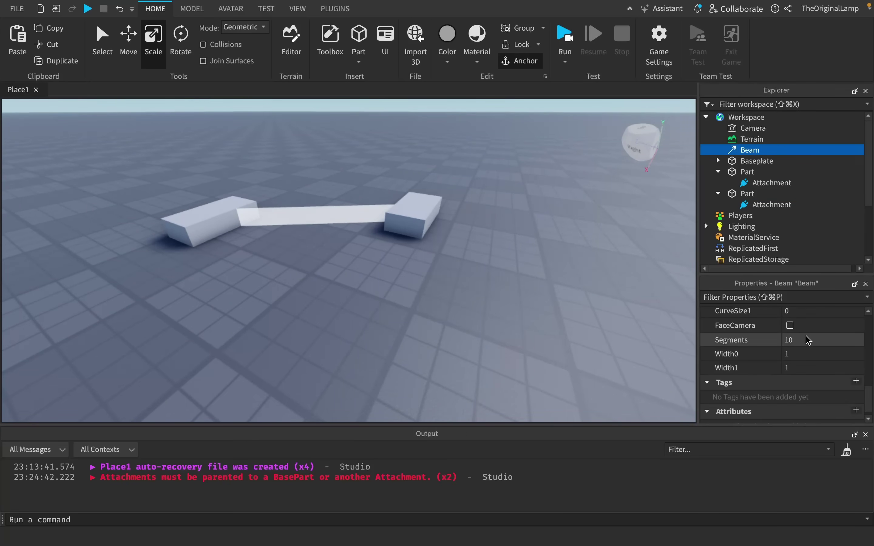
scroll(806, 358, up, 3)
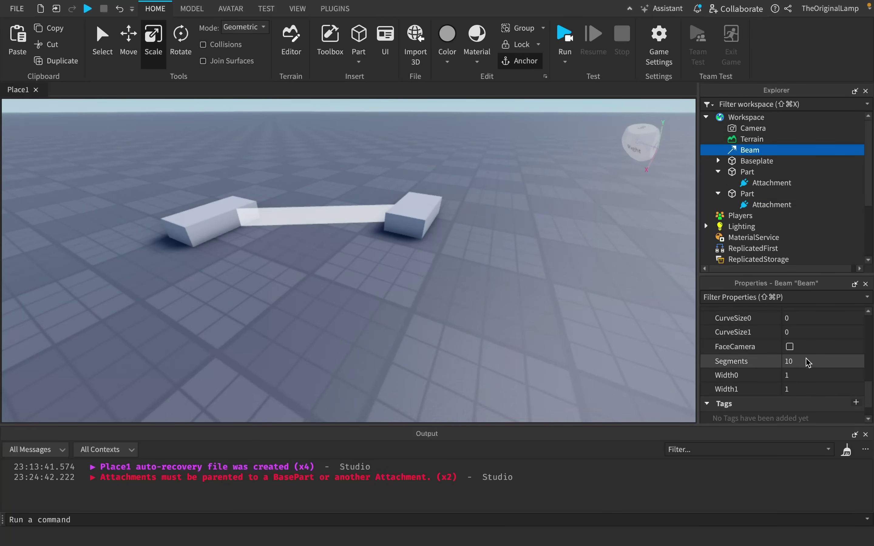
scroll(807, 360, down, 1)
click(813, 384)
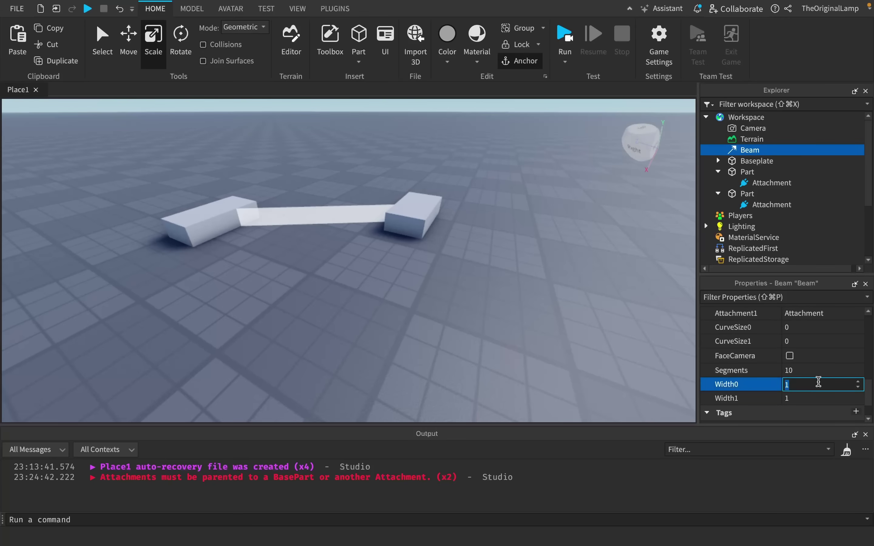
text(2)
key(Return)
Step: Bend the Beam by raising its CurveSize1 to 10
click(811, 343)
drag(844, 343, 863, 348)
scroll(790, 398, up, 1)
Step: Turn on FaceCamera for the Beam and check it from different viewpoints
click(790, 389)
right_drag(565, 283, 566, 284)
key(s)
key(w)
key(s)
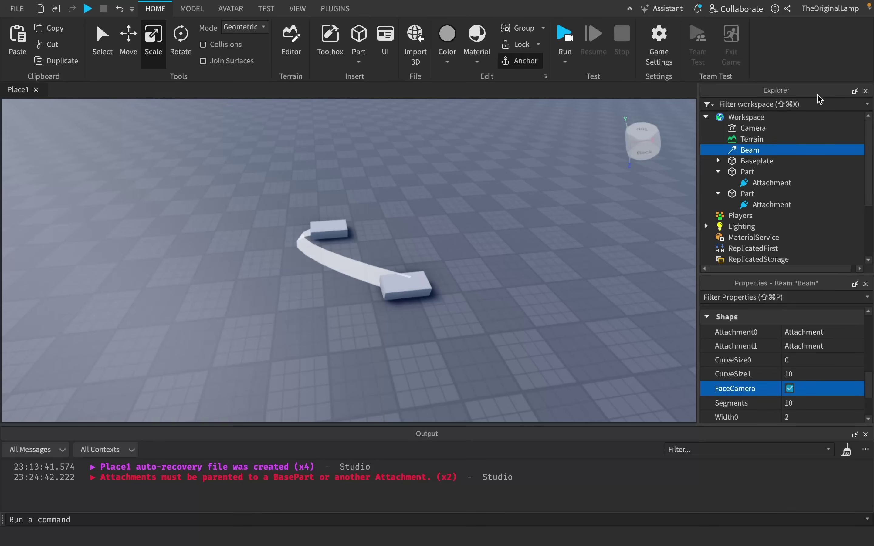
Step: Insert a ParticleEmitter into the first block part and view its particles
click(764, 172)
text(par)
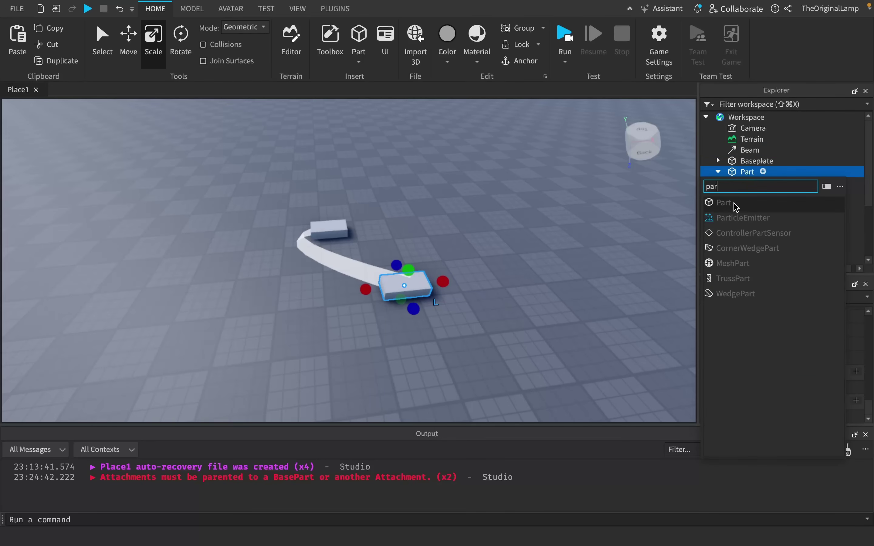
click(747, 220)
key(w)
right_drag(557, 247, 556, 246)
click(556, 246)
Step: Delete the ParticleEmitter from the block part
click(745, 195)
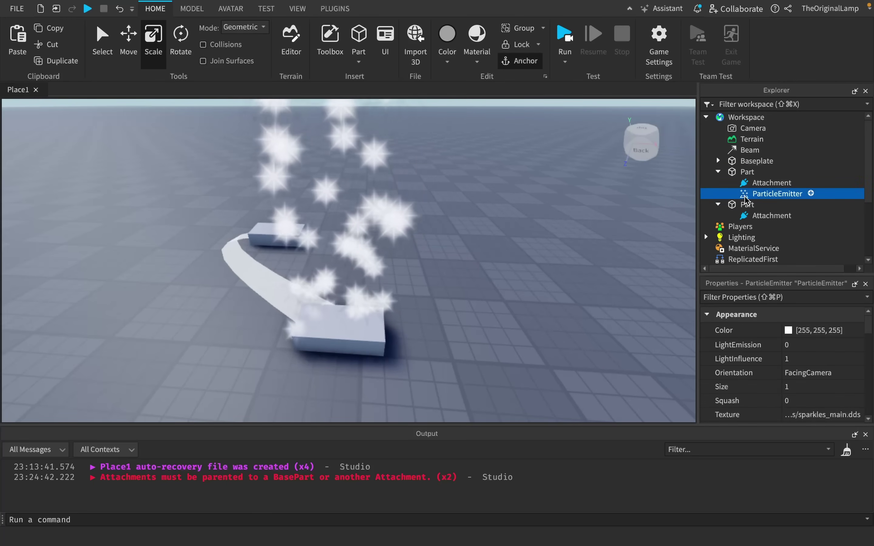
key(Delete)
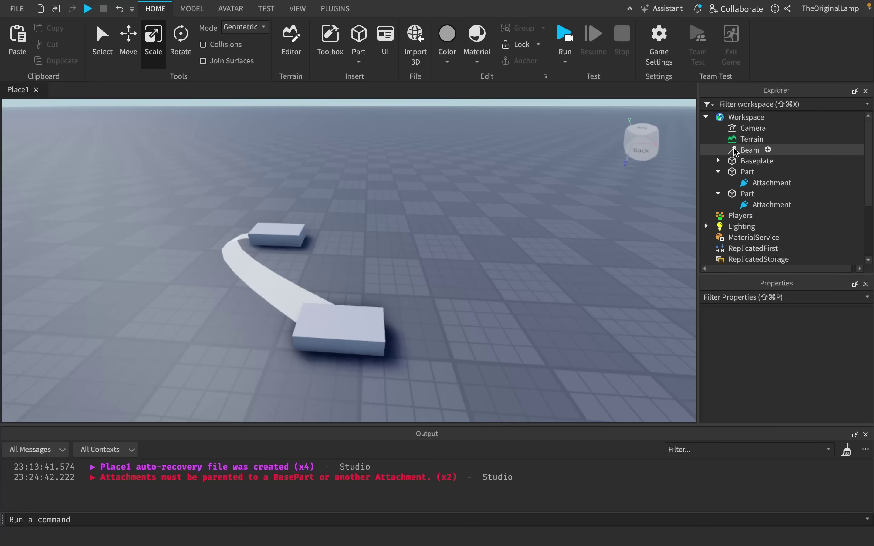
mouse_move(599, 214)
right_down()
mouse_move(585, 215)
mouse_move(594, 216)
right_up()
key(w)
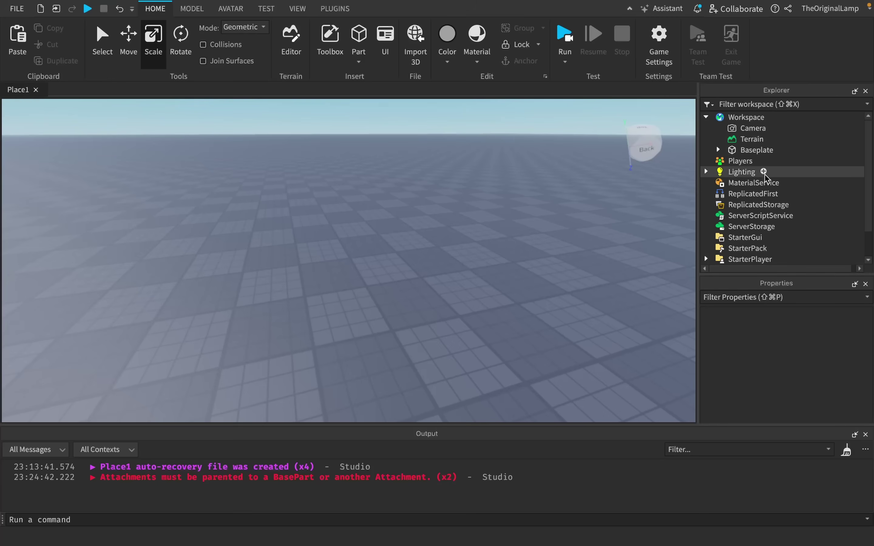
Step: Insert a ColorCorrectionEffect into Lighting and bring up its State properties
click(765, 173)
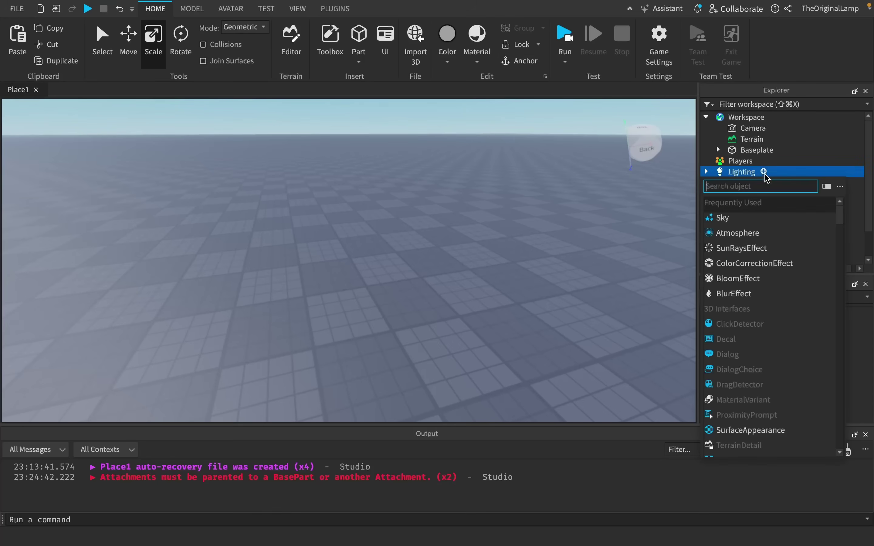
text(col)
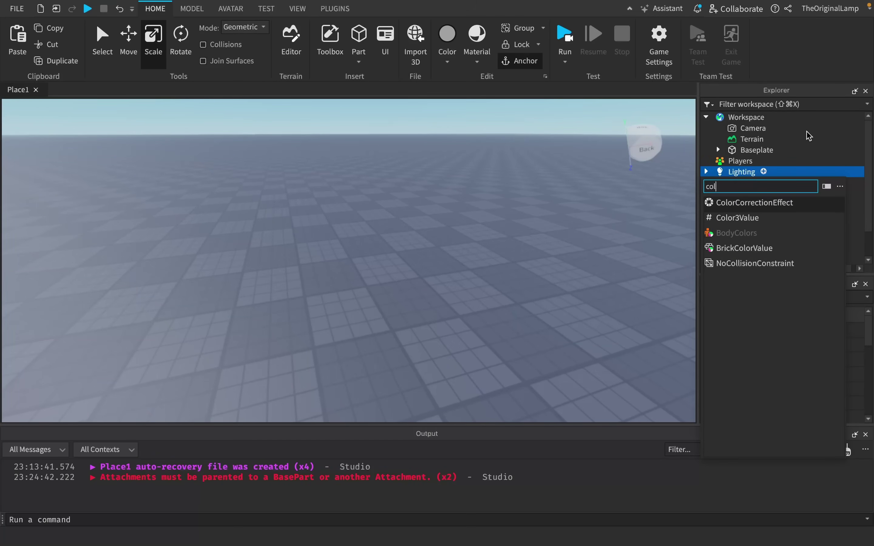
click(795, 205)
scroll(815, 353, down, 2)
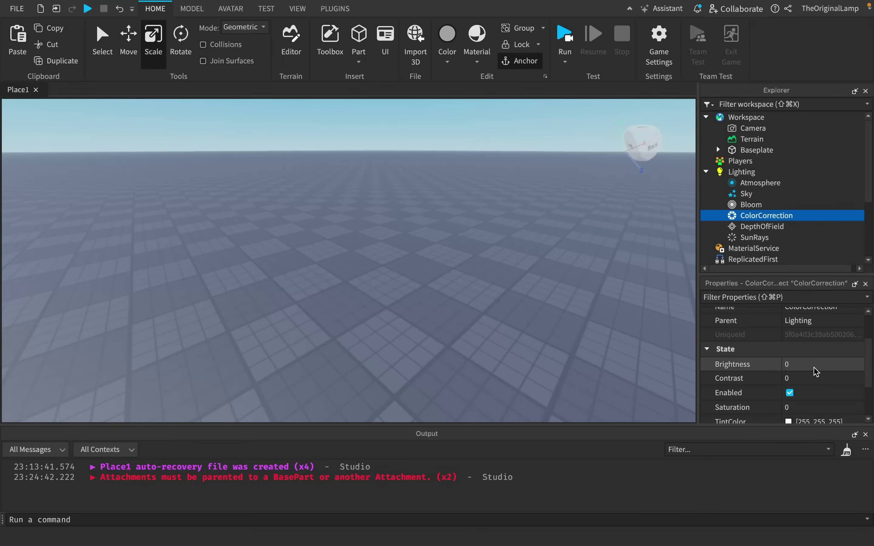
Step: Set the ColorCorrection's Contrast to 1 and look at the sky and baseplate
right_drag(544, 288, 541, 289)
click(788, 376)
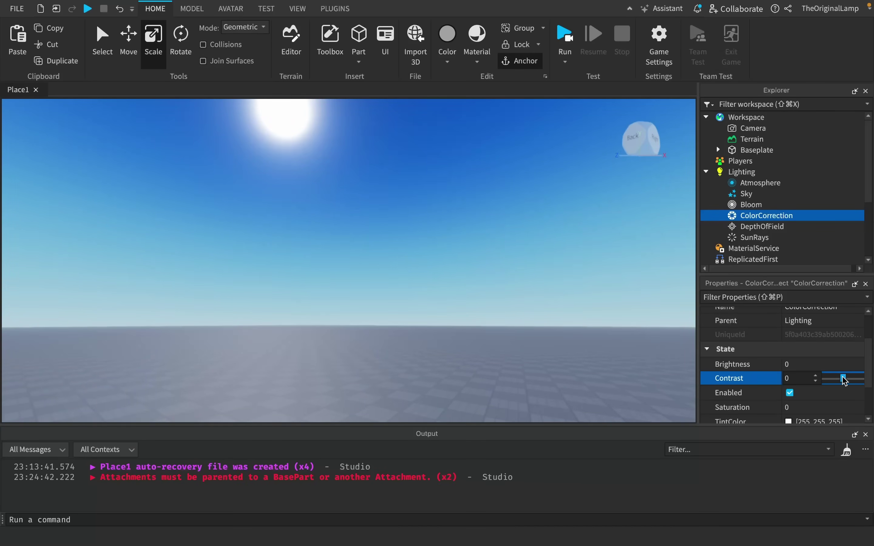
drag(843, 379, 870, 378)
right_drag(595, 281, 596, 280)
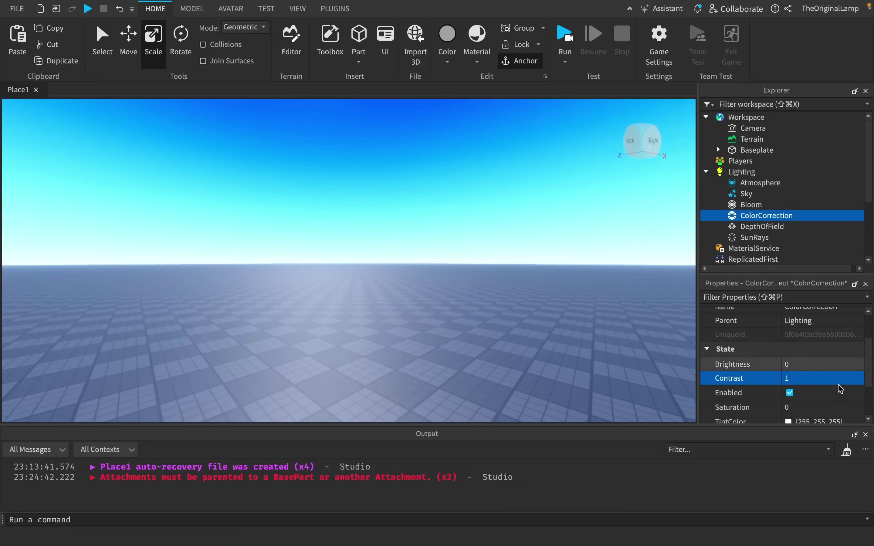
Step: Raise the ColorCorrection's Saturation to its maximum and lower its Brightness below zero
click(834, 408)
drag(844, 408, 864, 408)
mouse_move(570, 313)
right_down()
mouse_move(576, 319)
mouse_move(570, 311)
right_up()
click(844, 365)
mouse_move(843, 365)
mouse_down()
mouse_move(862, 365)
mouse_move(833, 364)
mouse_up()
right_drag(572, 289, 572, 293)
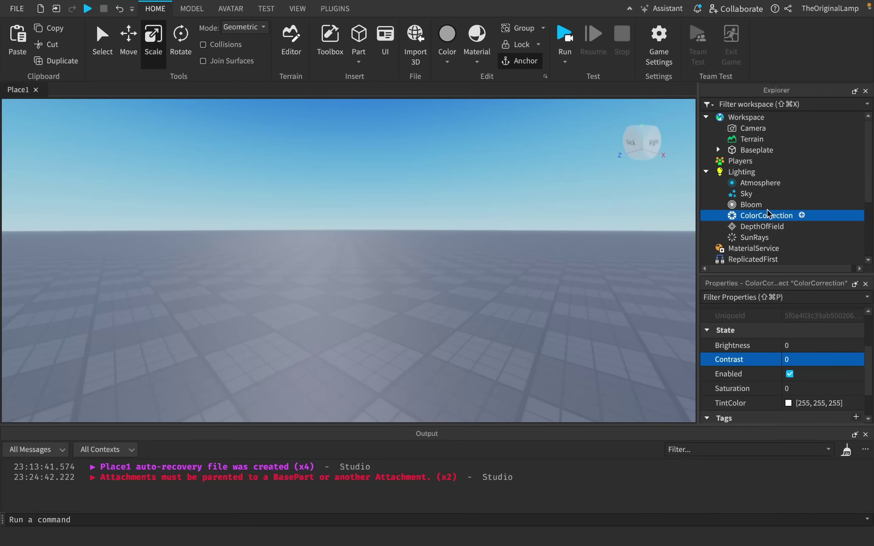
Step: Make the scene high-contrast black and white by setting the ColorCorrection's Saturation to -1 and Contrast to 1
right_drag(533, 274, 533, 273)
click(824, 384)
drag(844, 389, 815, 387)
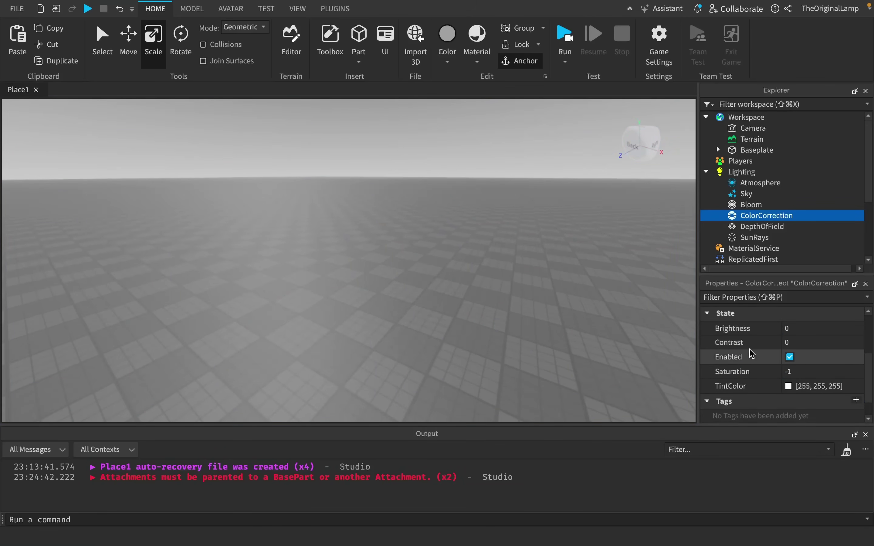
click(818, 344)
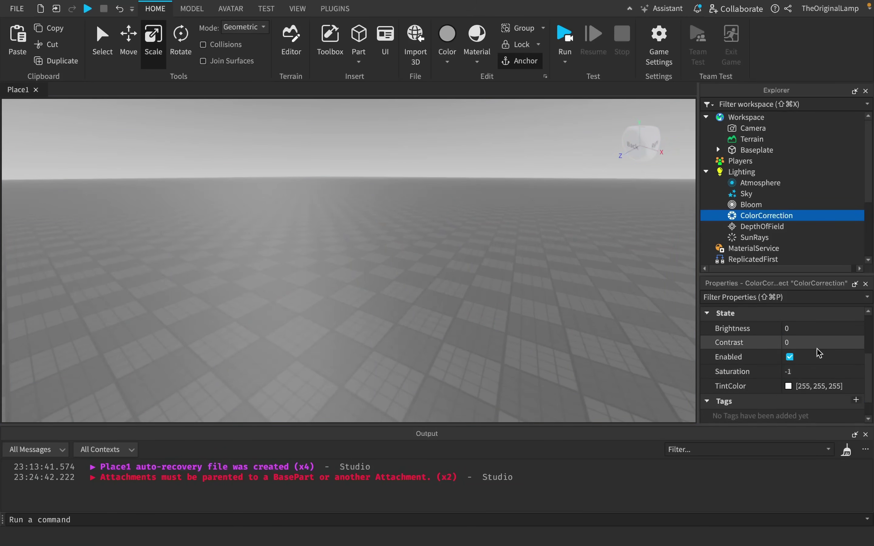
drag(844, 343, 864, 345)
right_drag(592, 289, 592, 286)
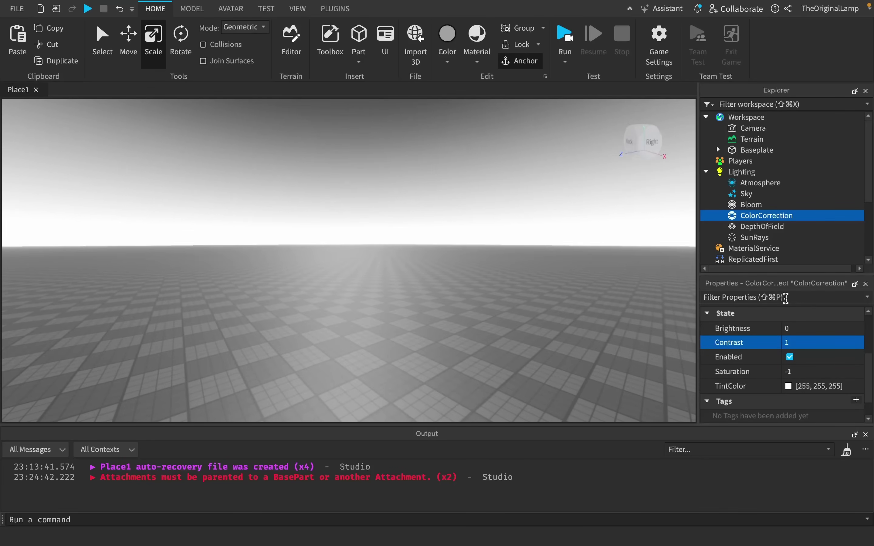
Step: Lower the ColorCorrection's Brightness to darken the black-and-white scene, and look around
click(828, 329)
drag(833, 329, 827, 329)
right_drag(559, 230, 559, 231)
right_drag(553, 305, 131, 186)
drag(396, 223, 503, 209)
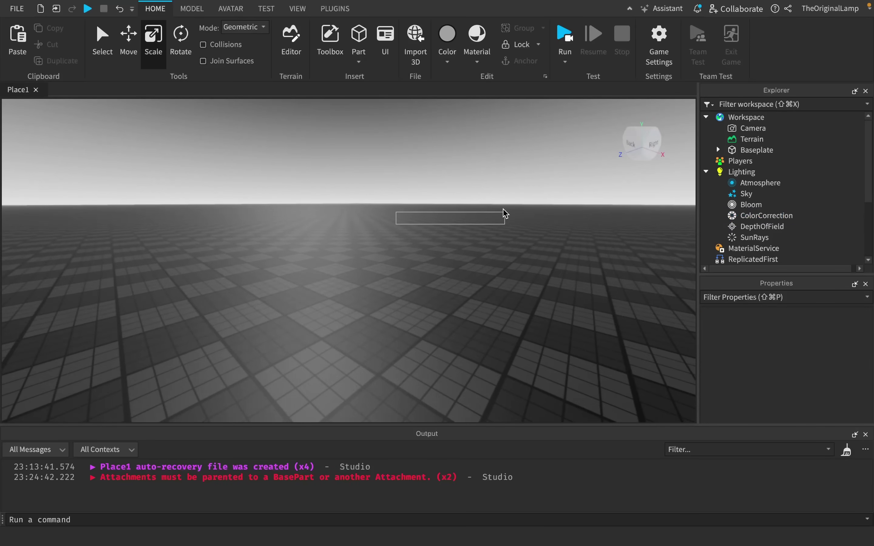
right_drag(503, 208, 503, 207)
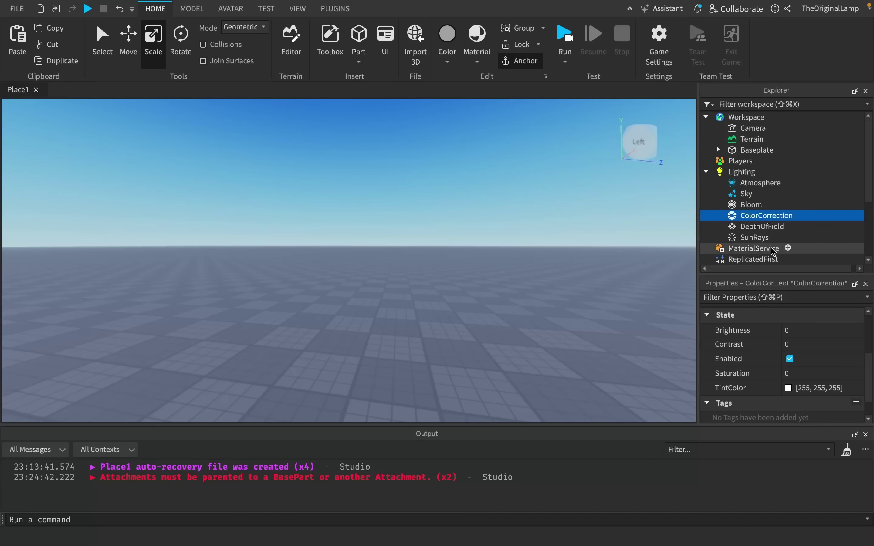
Step: Set the ColorCorrection's TintColor to pink, 255, 0, 126
right_drag(668, 297, 667, 298)
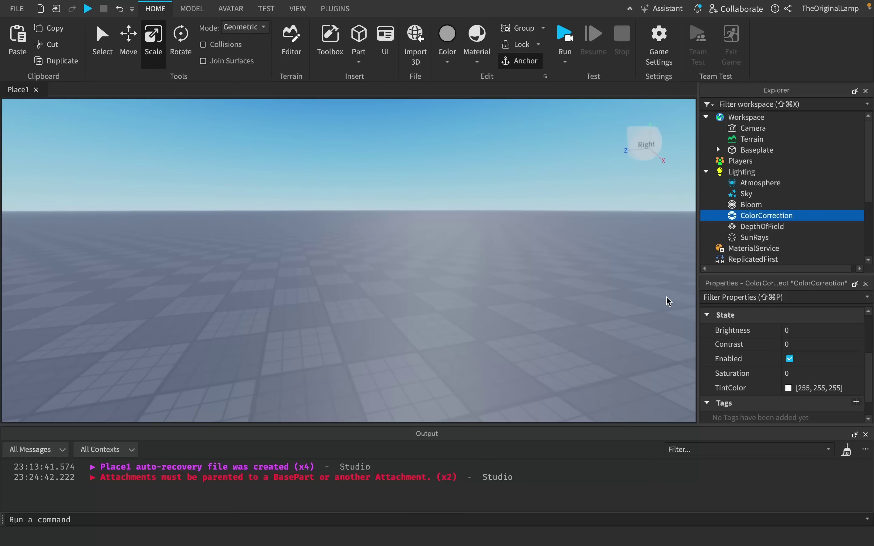
click(789, 388)
drag(819, 370, 847, 384)
right_drag(508, 281, 510, 287)
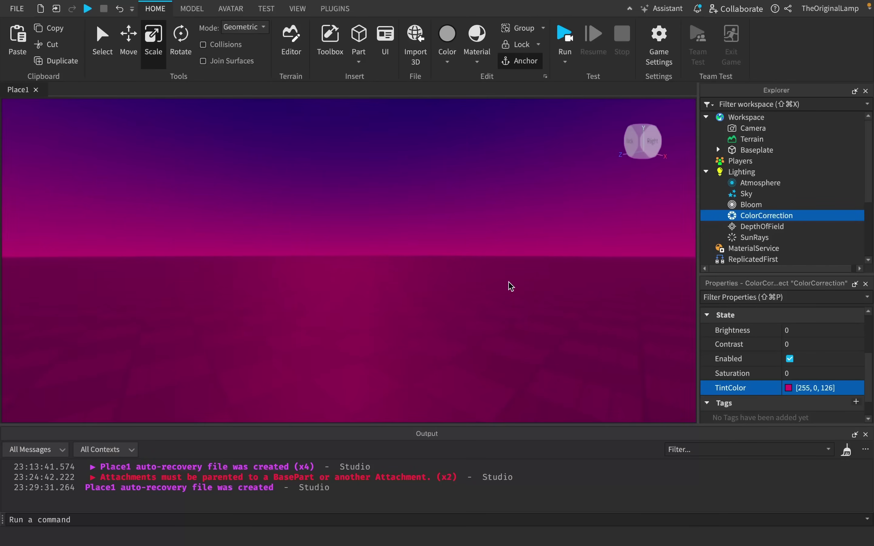
Step: Set the Contrast of the pink-tinted ColorCorrection to 1
click(823, 349)
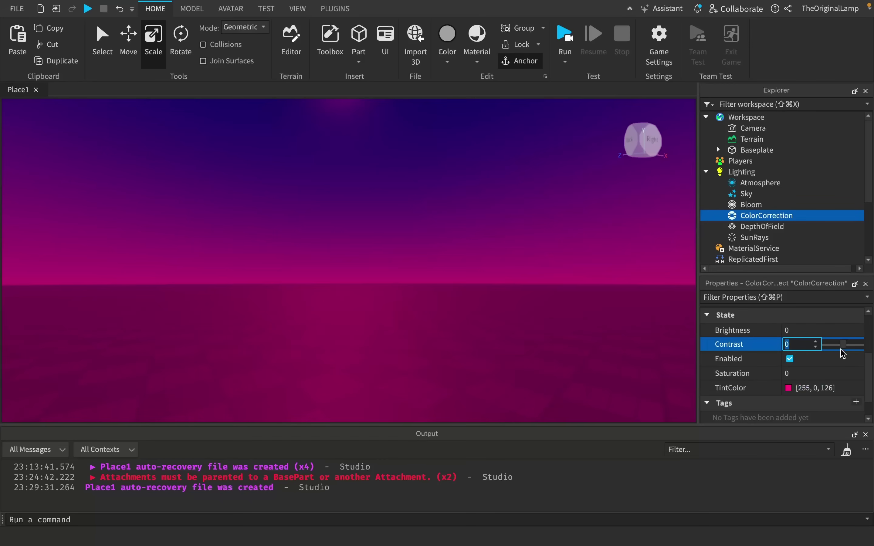
drag(840, 353, 861, 349)
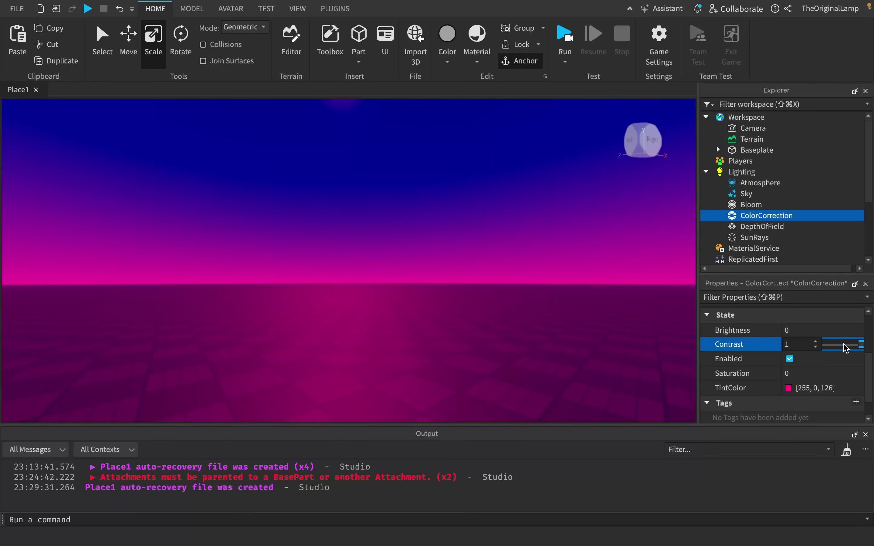
click(848, 336)
Step: Try a Saturation of 1 on the pink-tinted ColorCorrection, then return it to 0
click(832, 372)
drag(831, 372, 851, 376)
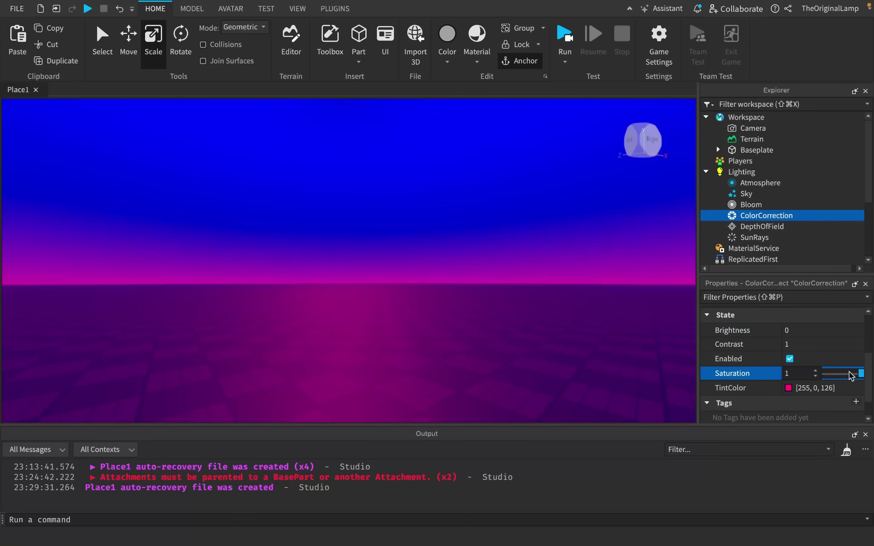
click(857, 374)
right_drag(640, 296, 644, 318)
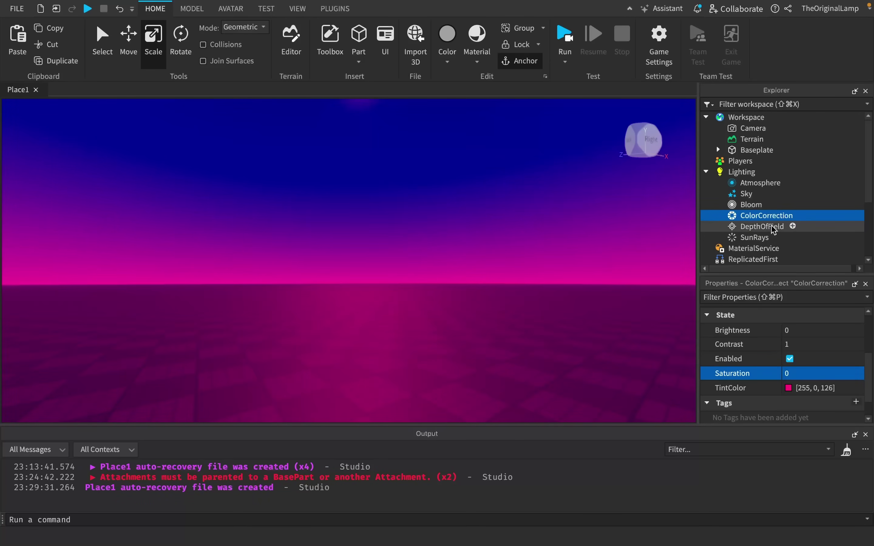
Step: Toggle the ColorCorrection's Enabled property off and on to compare the scene with and without the effect
click(793, 360)
click(790, 359)
click(790, 360)
click(790, 359)
click(790, 359)
Step: Delete the ColorCorrection effect from Lighting and look over the restored scene
click(749, 204)
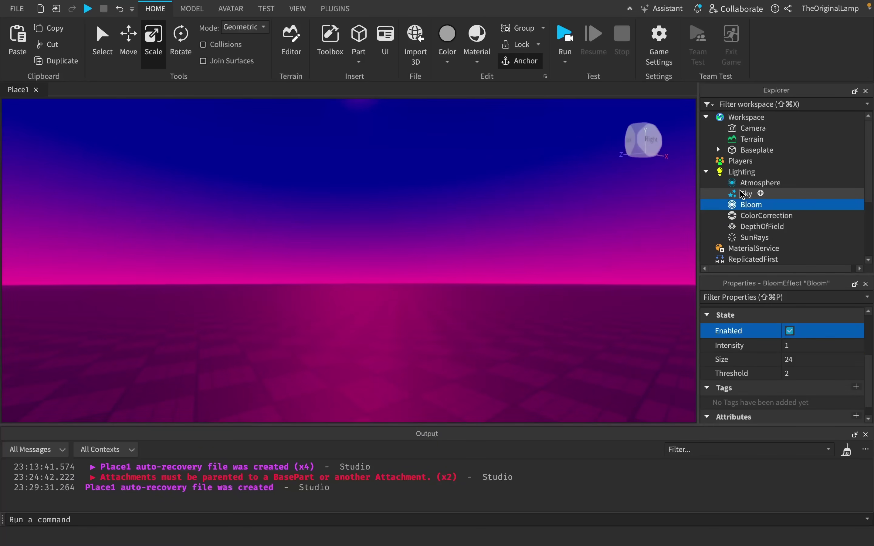
click(744, 218)
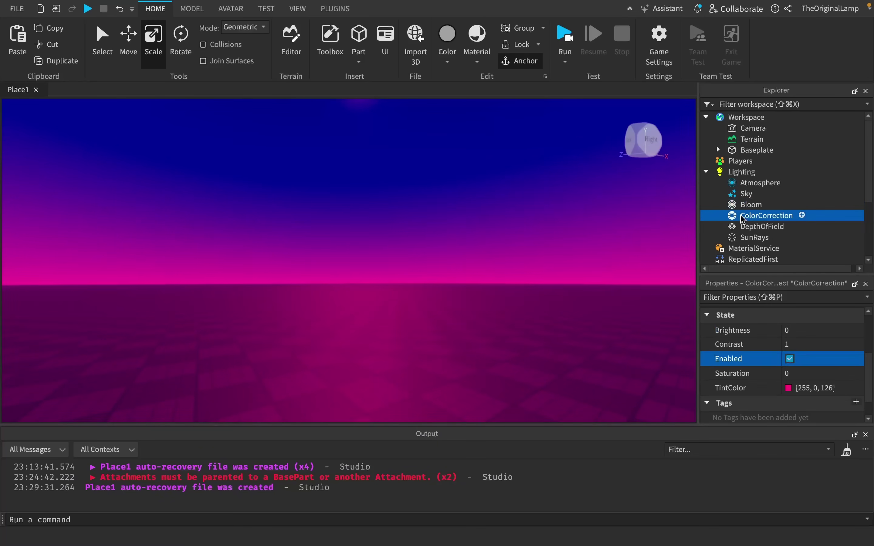
key(Delete)
right_drag(454, 353, 456, 354)
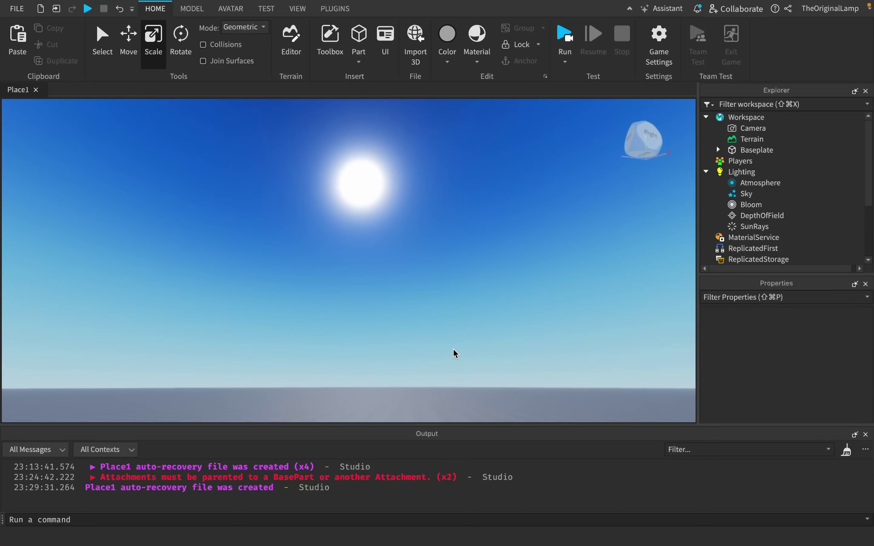
right_drag(490, 325, 502, 281)
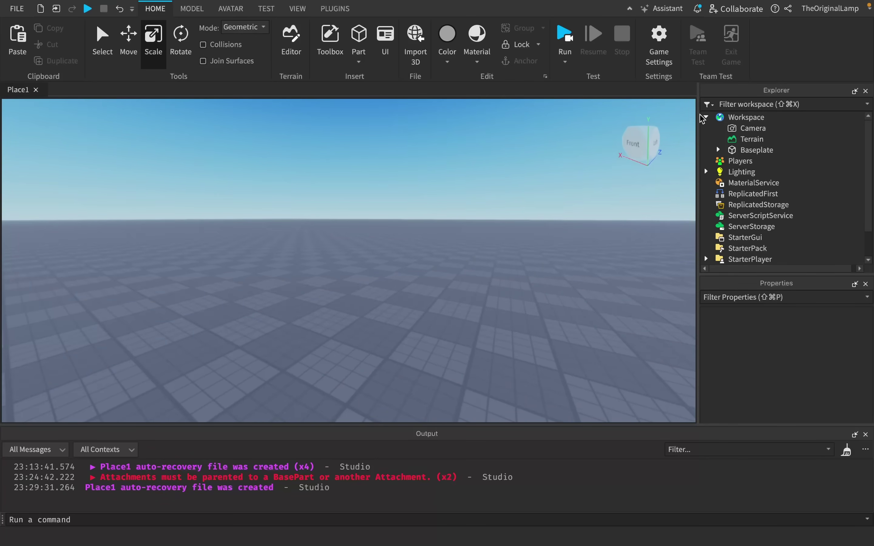
Step: Collapse the Workspace tree and insert a ModuleScript into ServerScriptService
click(704, 117)
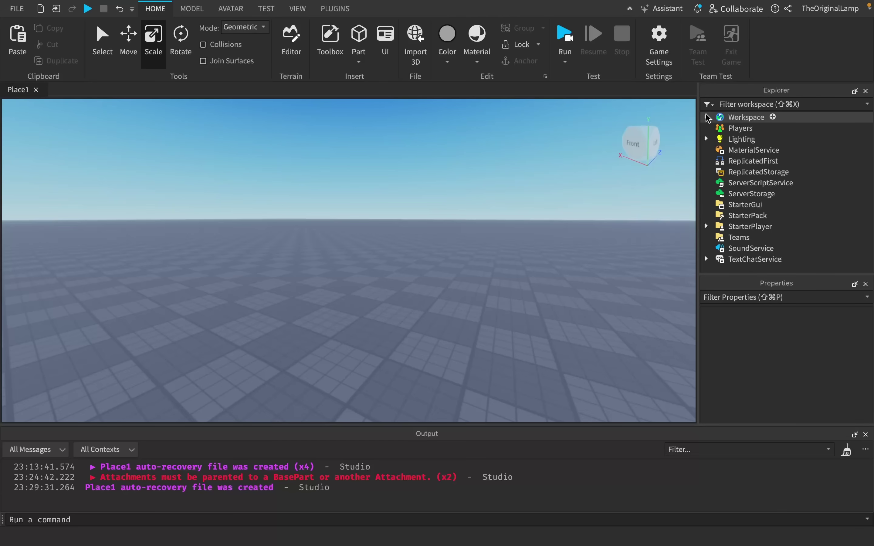
click(803, 183)
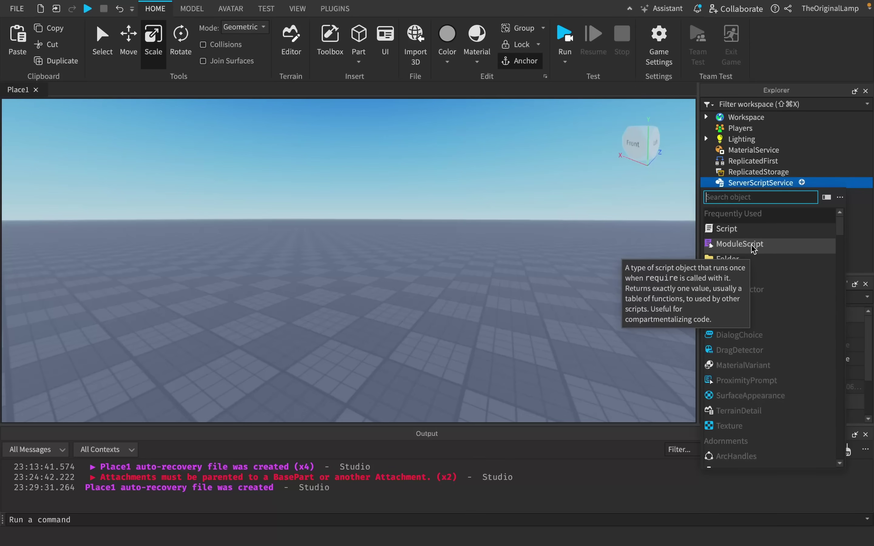
click(771, 248)
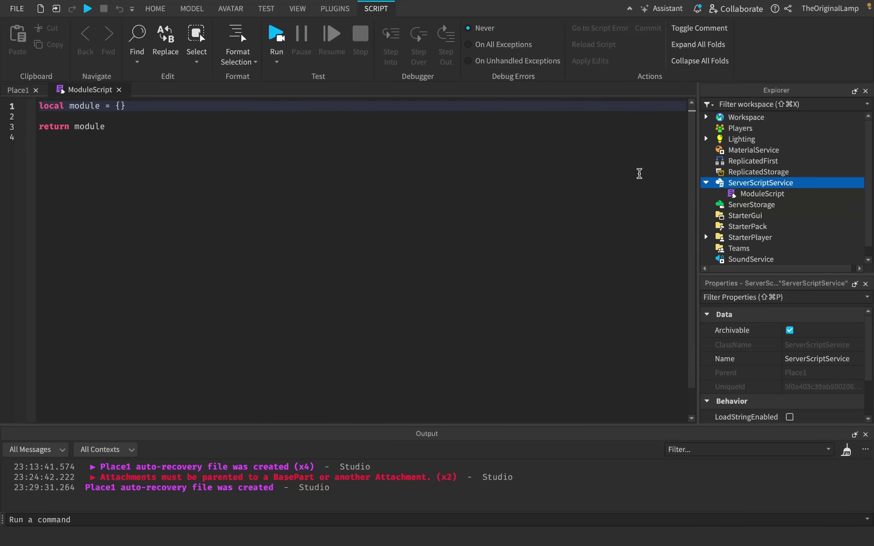
Step: Insert a Script into ServerScriptService and move the ModuleScript inside it
click(806, 182)
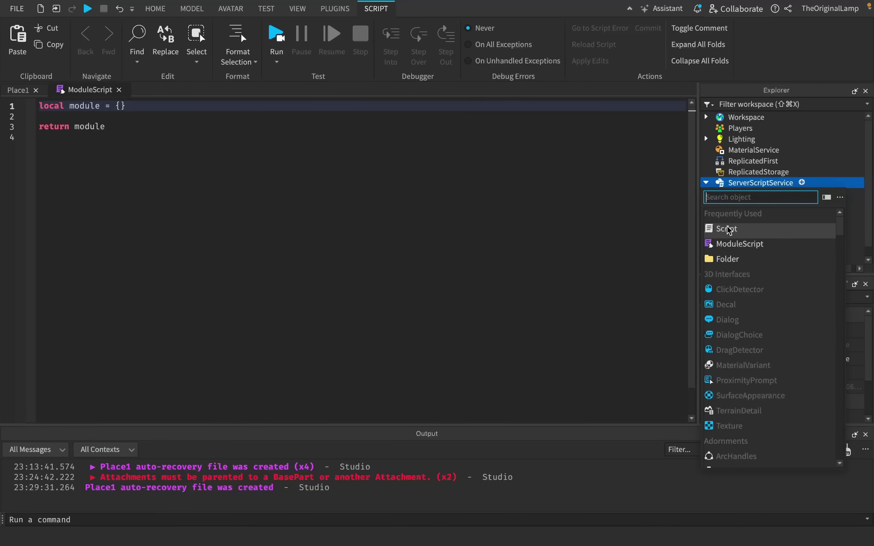
click(763, 226)
drag(771, 202, 747, 196)
Step: Write a script that declares local tbl = {123, "Hello", true} and prints tbl on the following line
drag(253, 156, 1, 74)
text(local tbl = {)
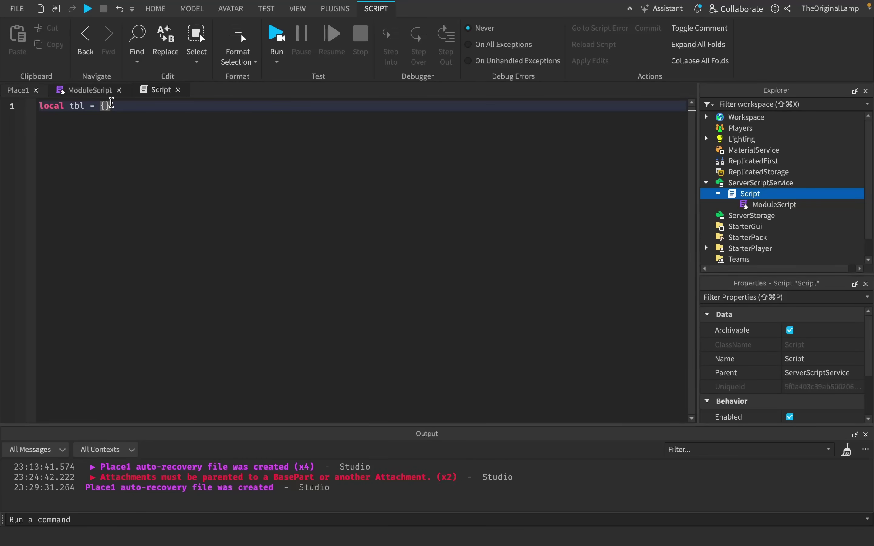
text(123, )
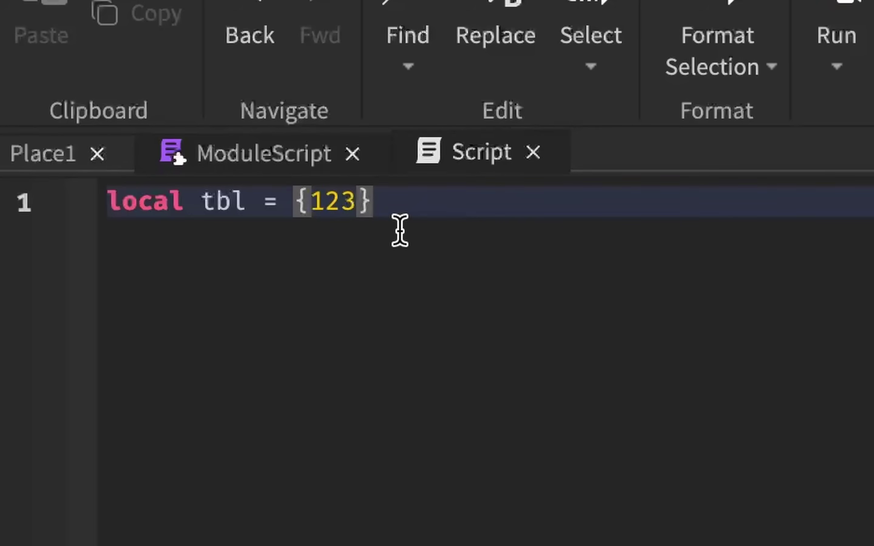
text("Hello", tru)
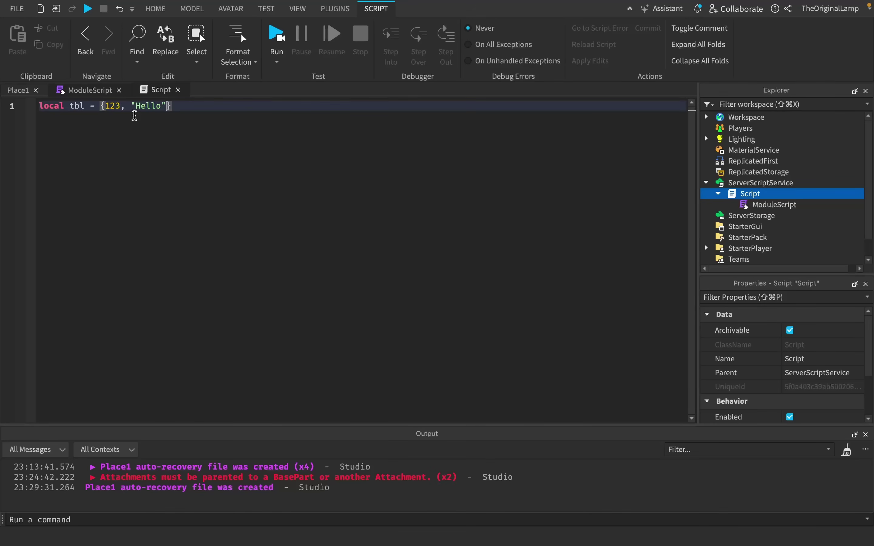
text(e})
key(Return)
text(print(tb)
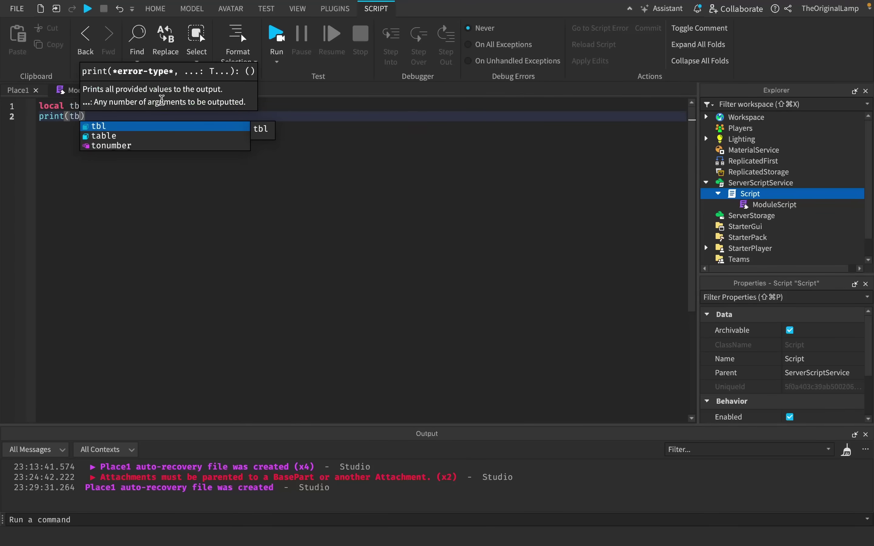
key(Tab)
Step: Run the place, expand the printed table in the Output and examine its indices and values
click(277, 34)
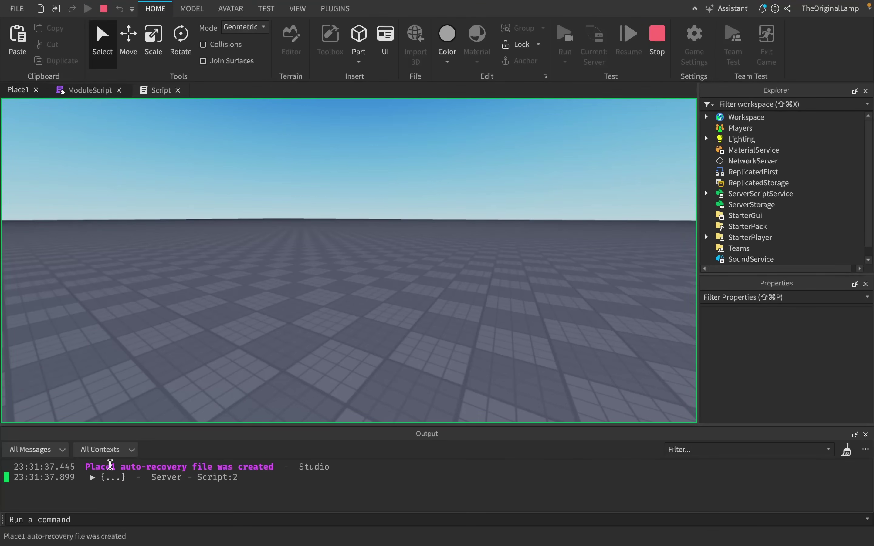
click(93, 478)
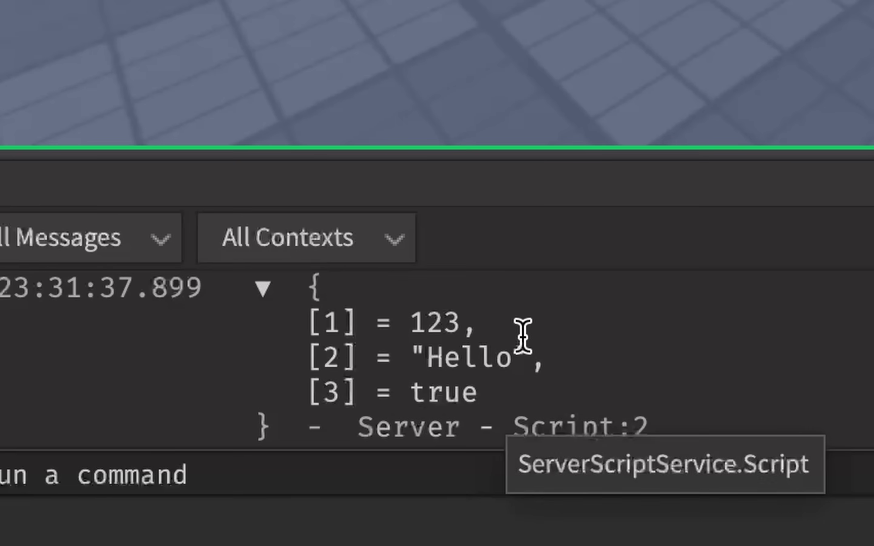
drag(300, 336, 427, 337)
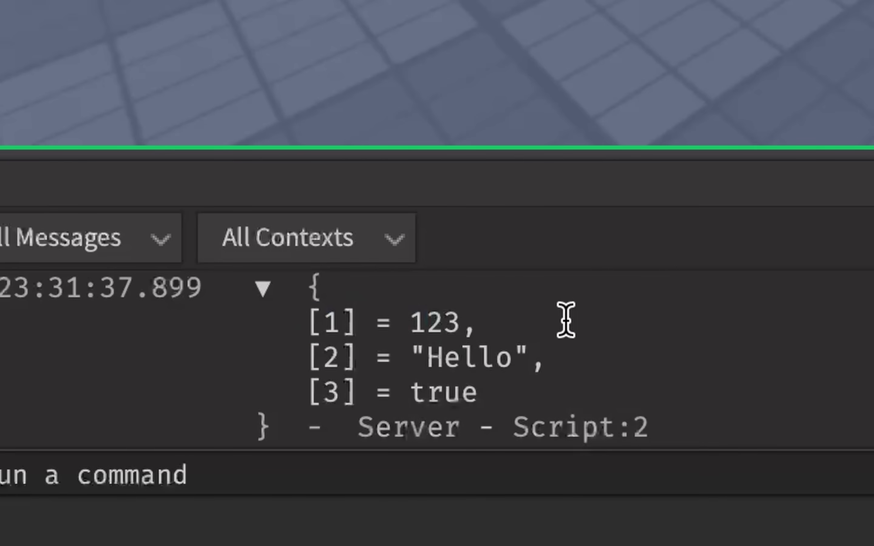
click(563, 321)
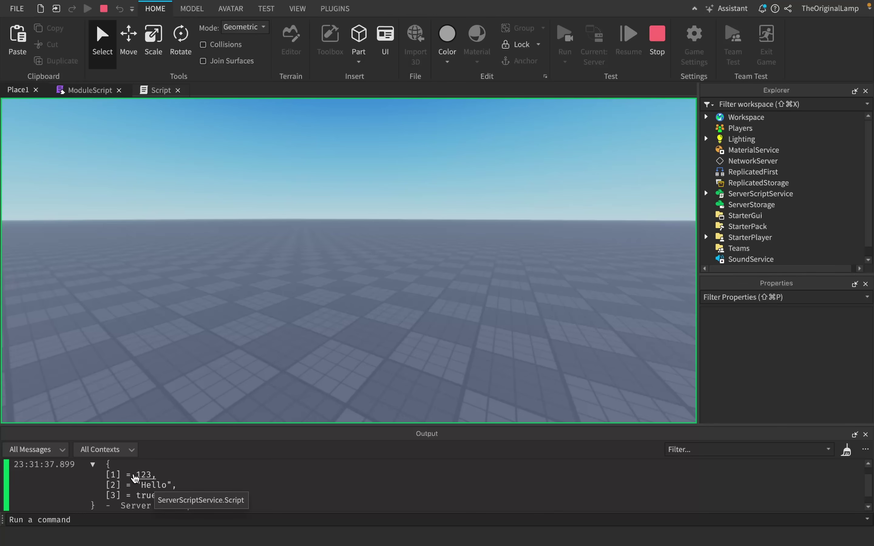
drag(135, 475, 158, 497)
click(168, 475)
click(185, 484)
click(155, 497)
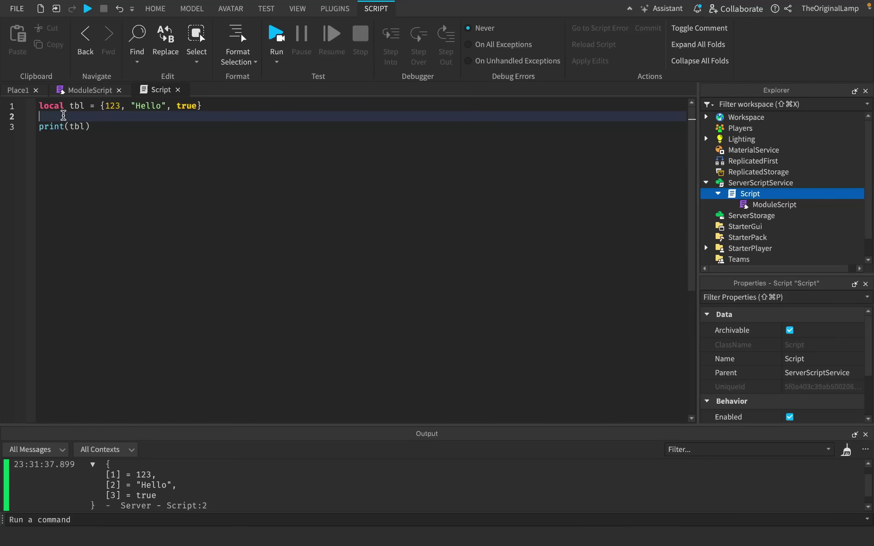
Step: Add the line tbl[4] = false between the table declaration and the print statement
text(tbl.)
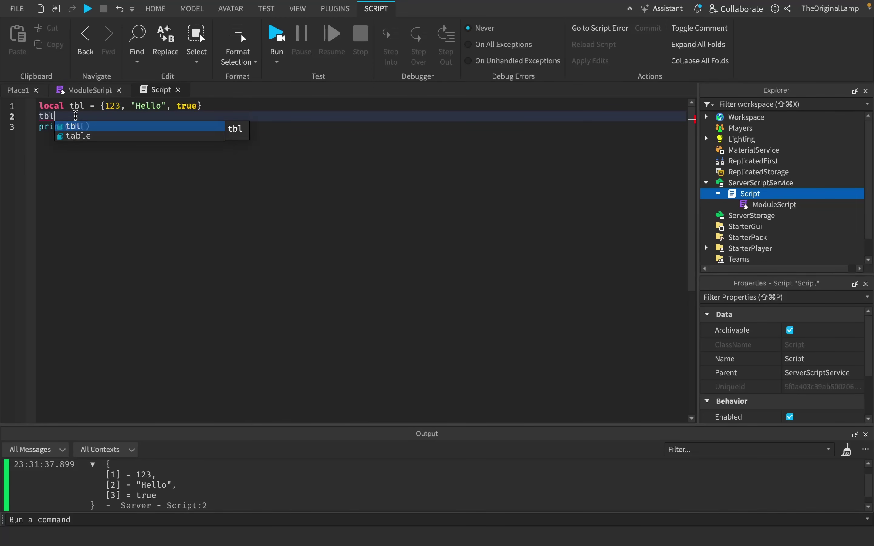
key(BackSpace)
text([)
key(BackSpace)
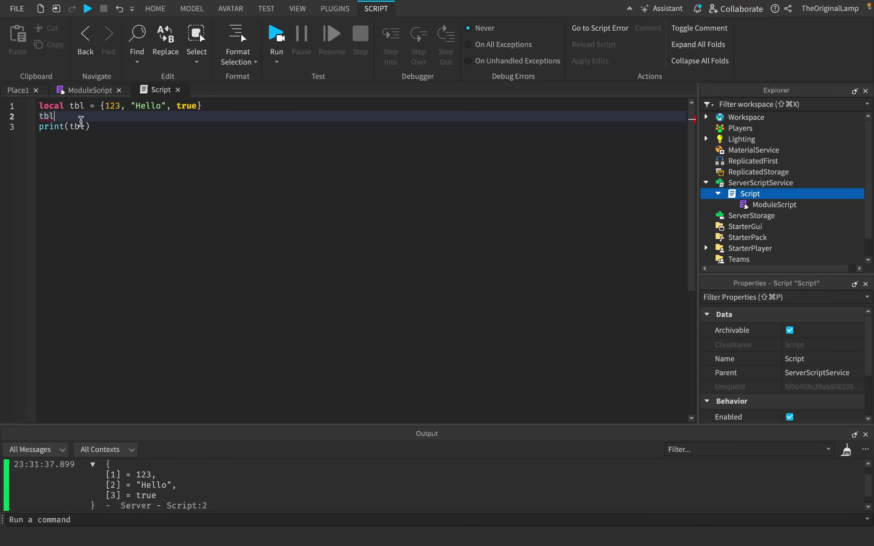
text([)
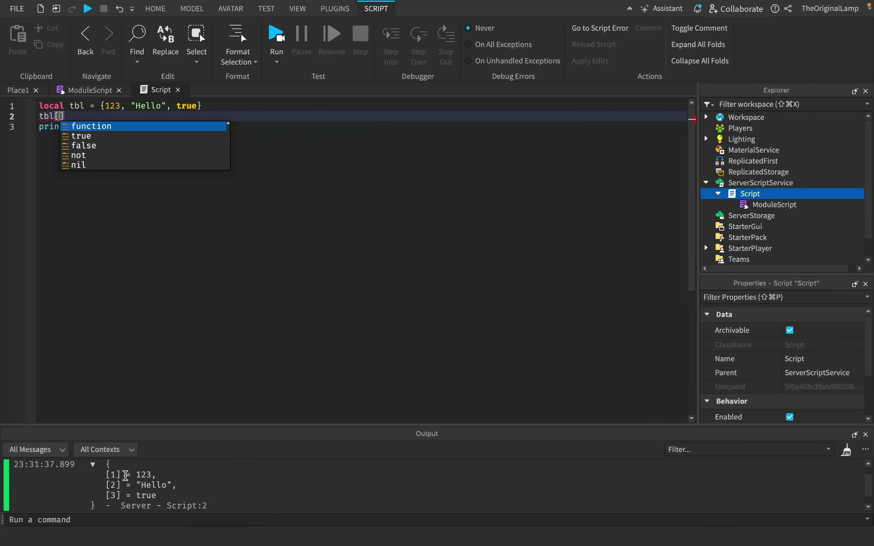
text(4] =)
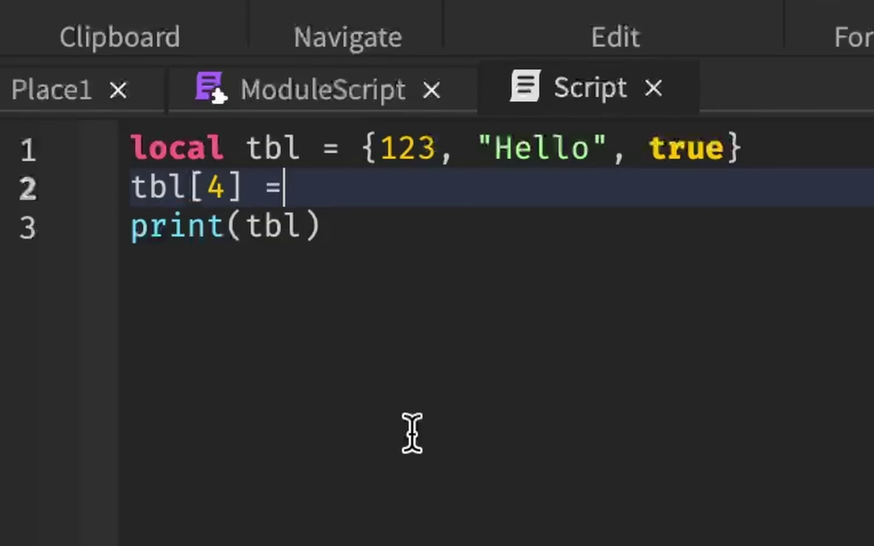
text( false)
Step: Run the place to check the table with its fourth entry in the Output, and stop the test
click(469, 397)
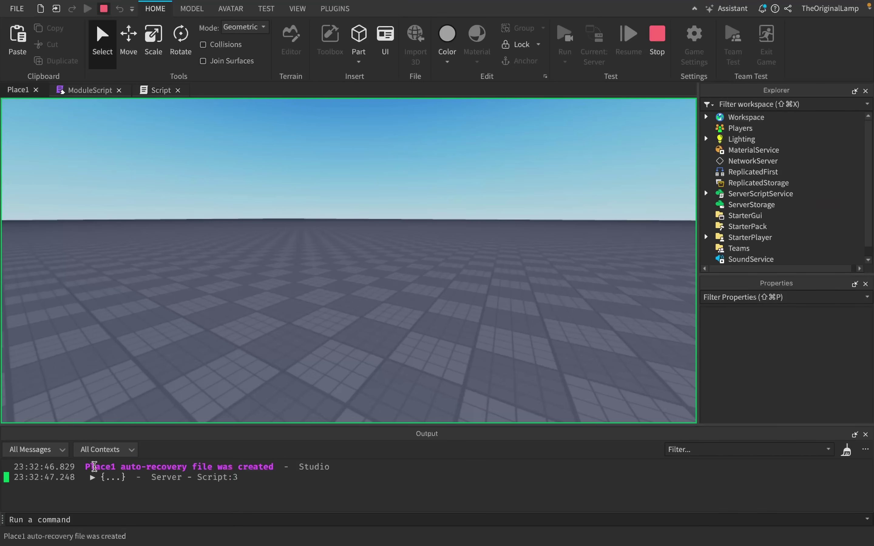
click(93, 478)
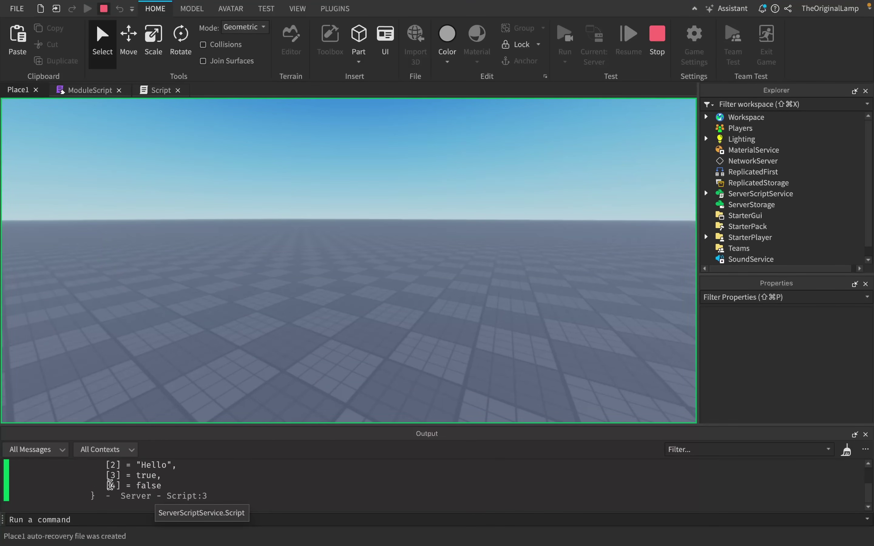
key(shift+F5)
Step: Change the assignment on line 2 to index 3, run the place and expand the printed table in the Output
click(65, 116)
key(BackSpace)
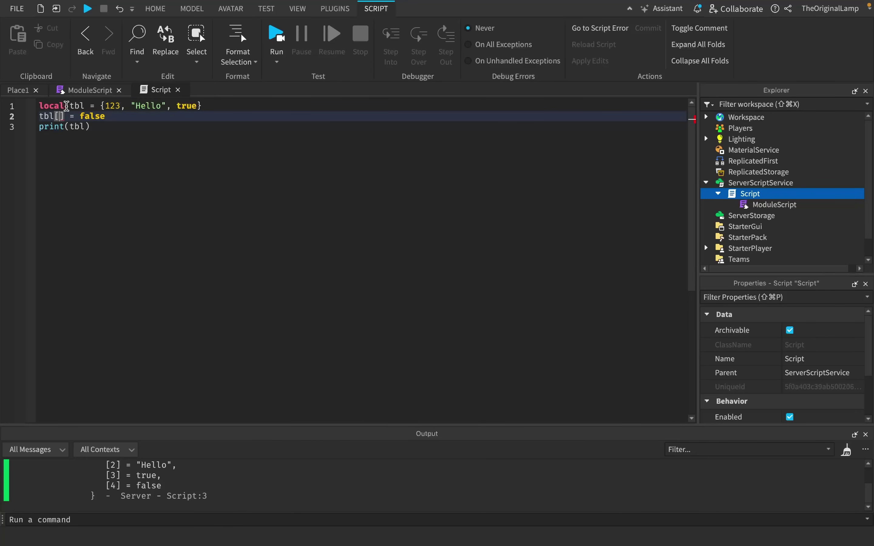
text(3)
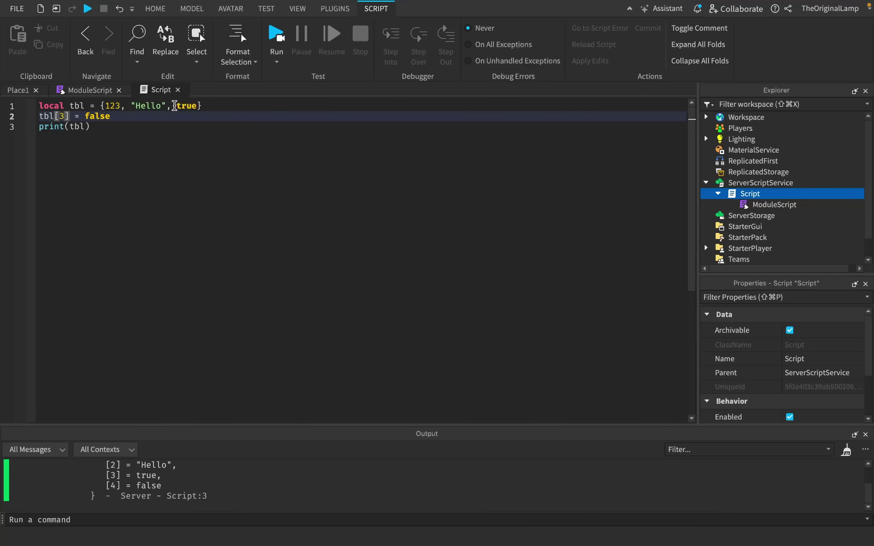
drag(175, 106, 197, 106)
click(169, 133)
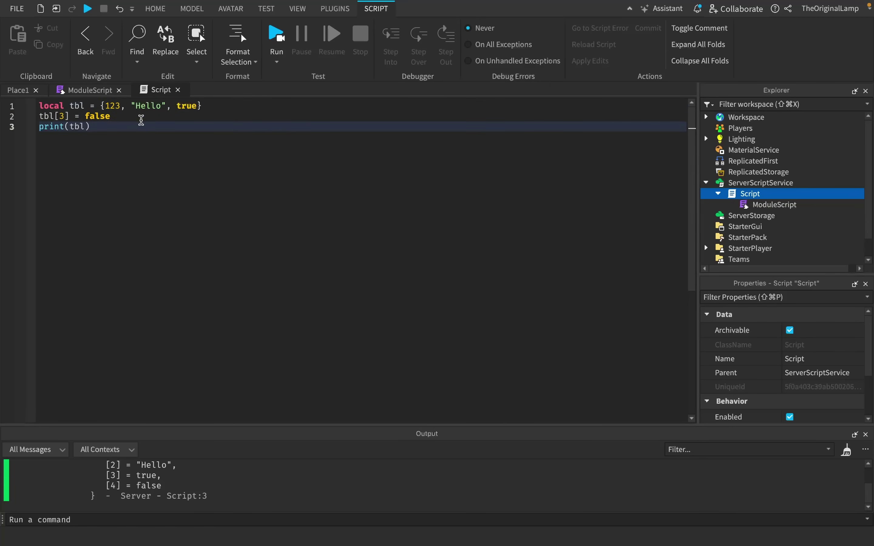
click(277, 38)
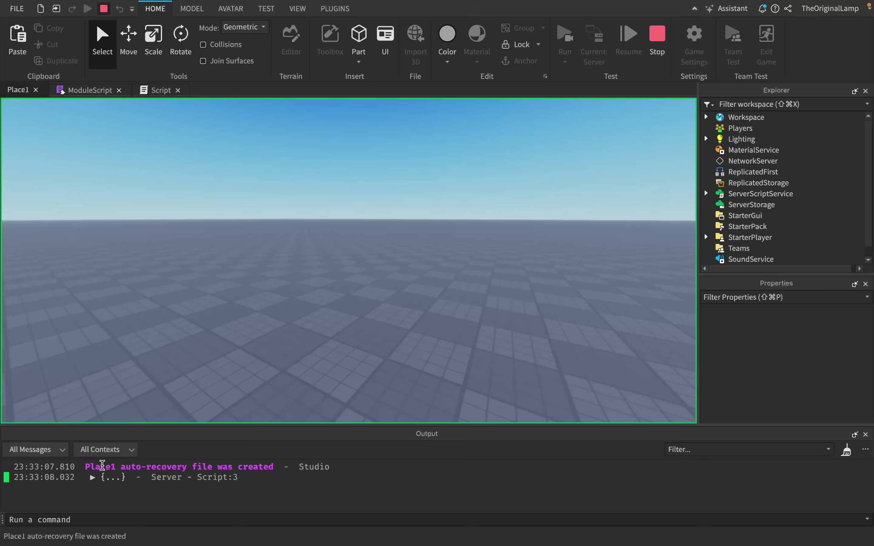
click(92, 478)
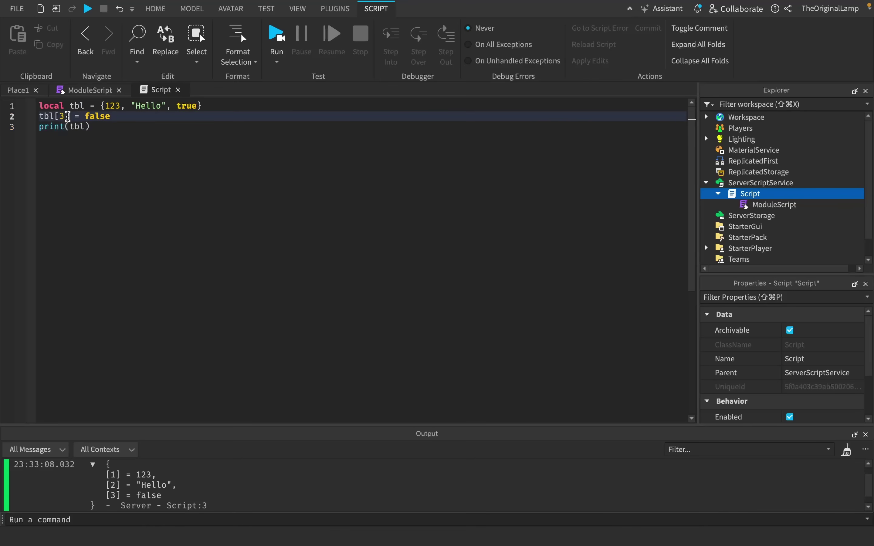
Step: Replace the numeric index on line 2 with a named key so it reads tbl.value = false
key(BackSpace)
key(BackSpace)
key(BackSpace)
text(.)
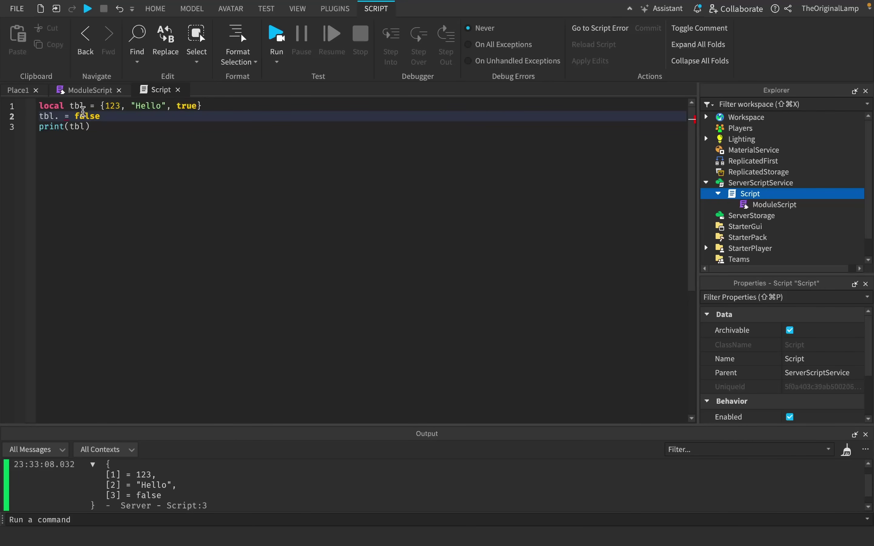
text(value)
click(102, 127)
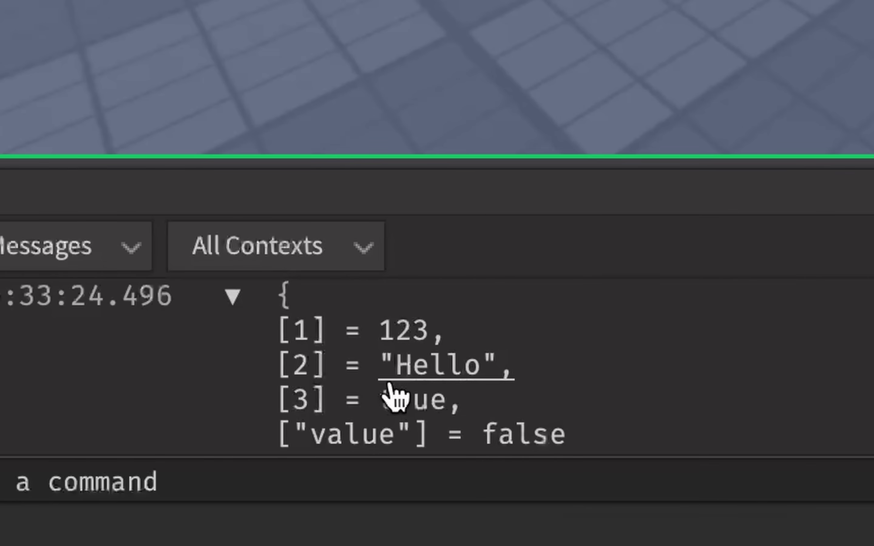
Step: Examine the "value" key and its assigned value in the table printed to the Output
drag(274, 437, 422, 434)
click(286, 433)
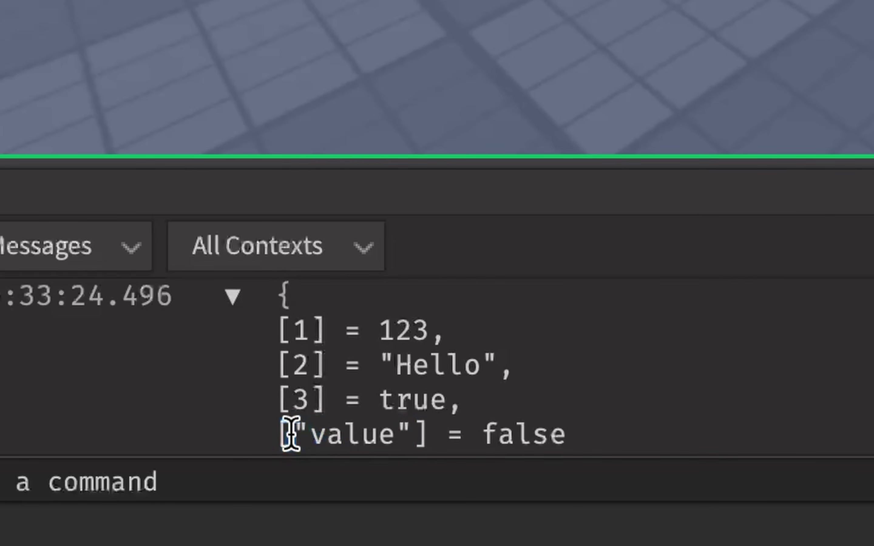
double_click(498, 443)
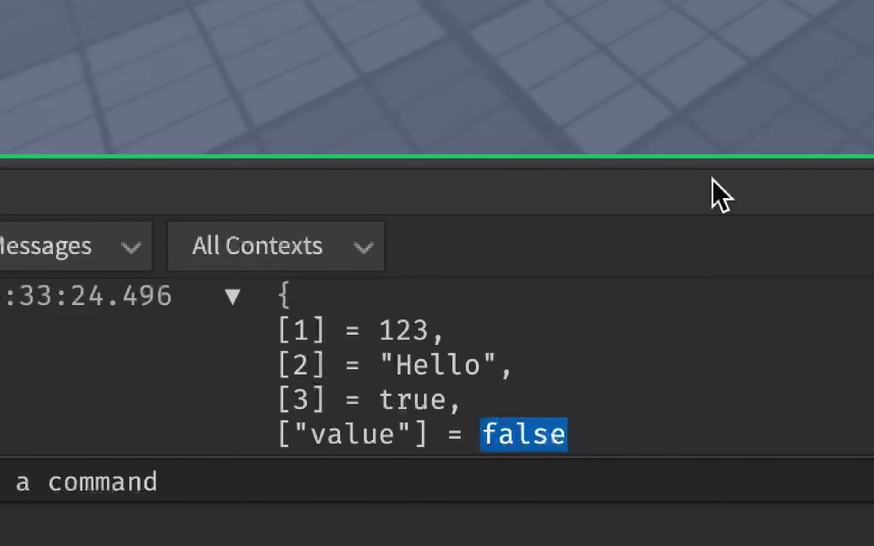
Step: In the ModuleScript, add the line module.hello = "Hello" between the table declaration and the return statement
click(79, 93)
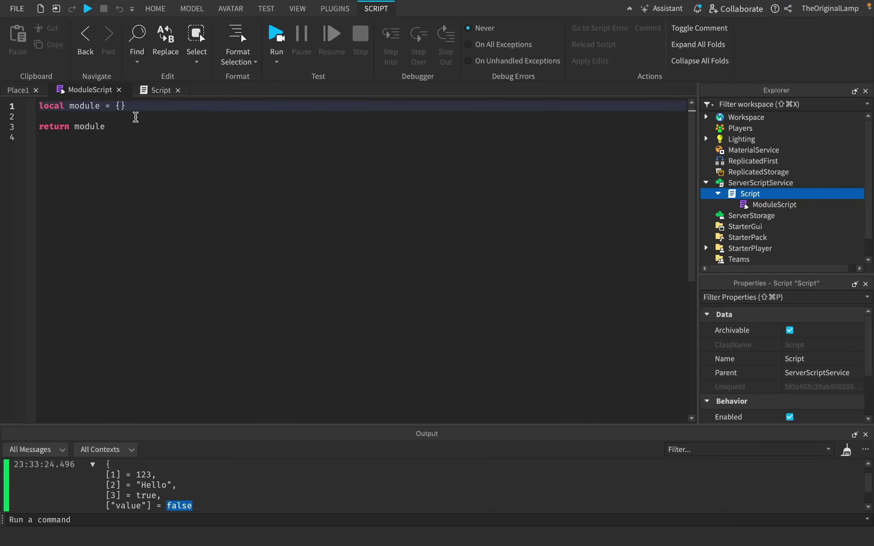
click(136, 117)
key(Return)
key(Return)
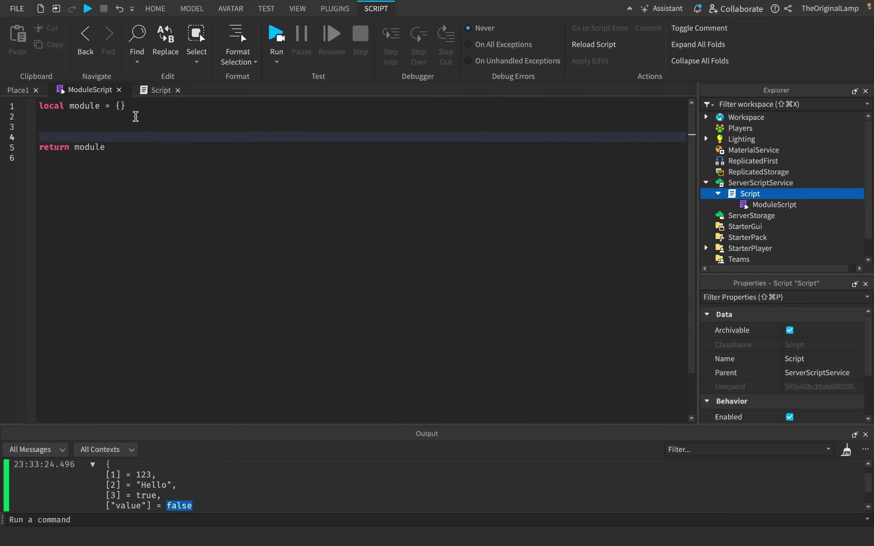
key(Up)
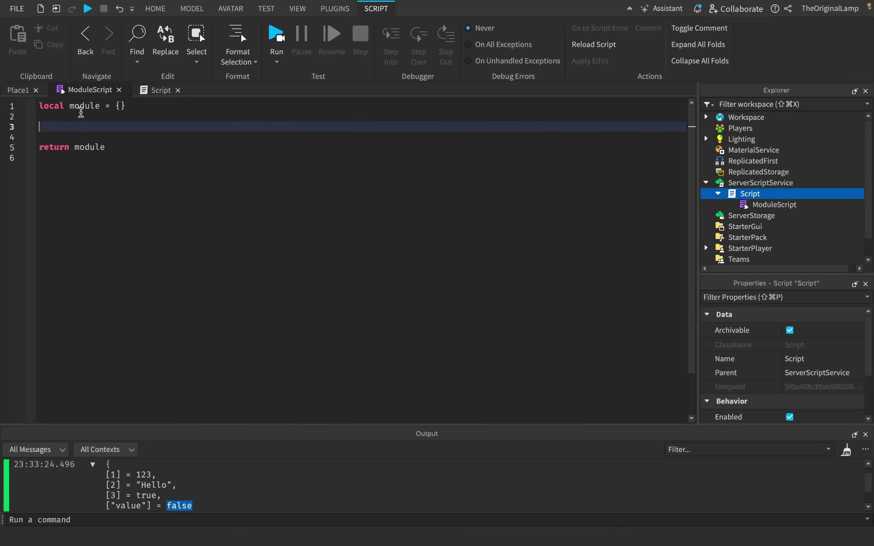
text(modu)
key(Tab)
text(.)
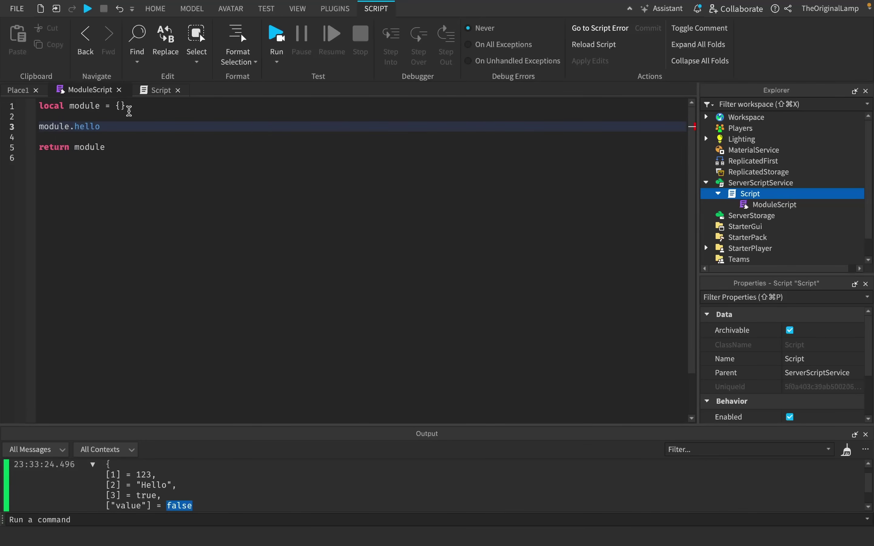
text(hello = "Hello")
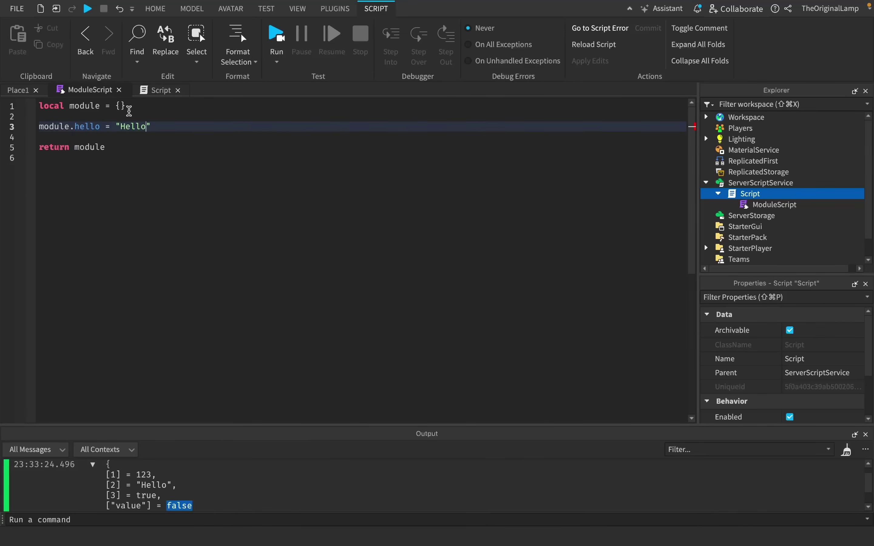
Step: Replace the Script's code with a require call for its child module, require(script.ModuleScript)
click(159, 90)
text(req)
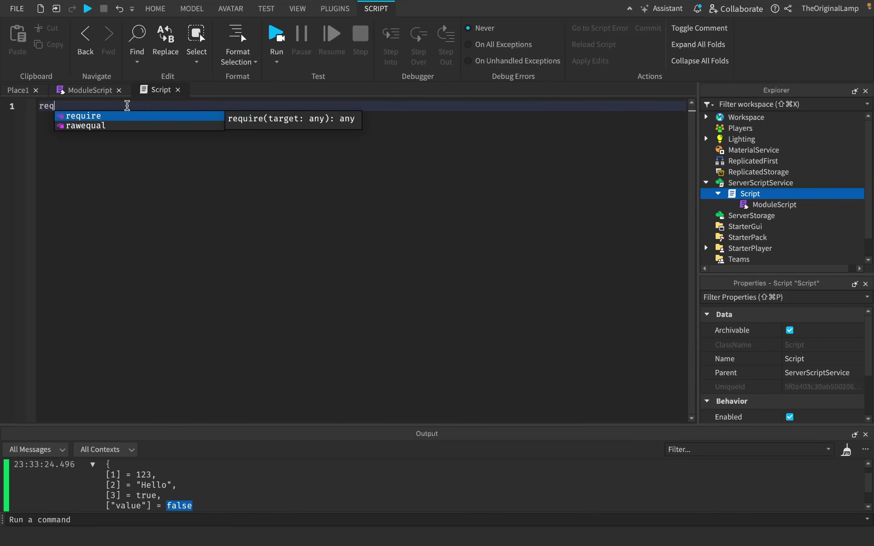
key(Tab)
text(()
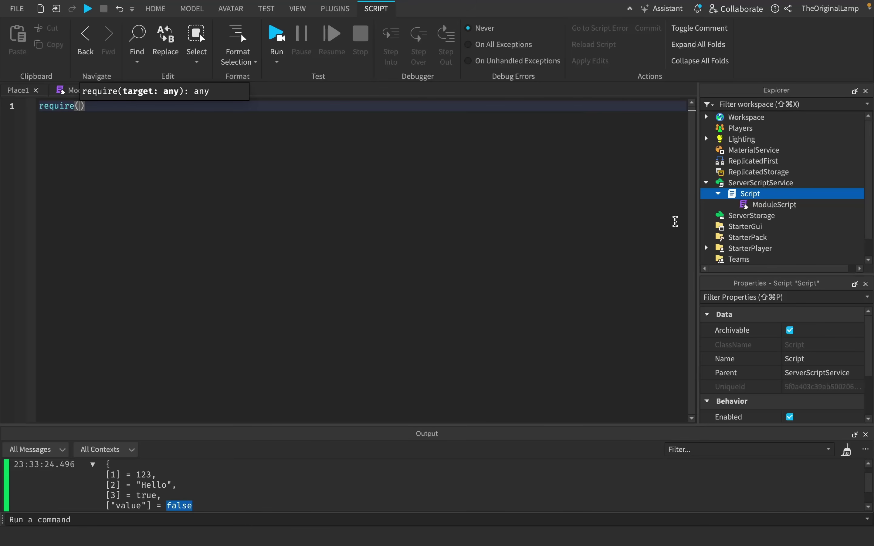
text(scr)
key(Tab)
text(.Mo)
key(Tab)
key(super+a)
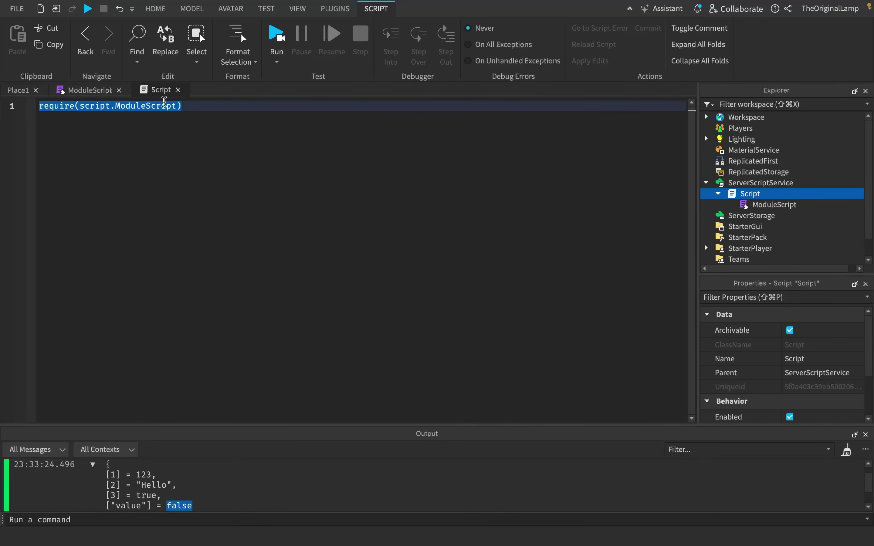
Step: Access the module's hello value and wrap the call in a print: print(require(script.ModuleScript).hello)
click(187, 101)
text(.he)
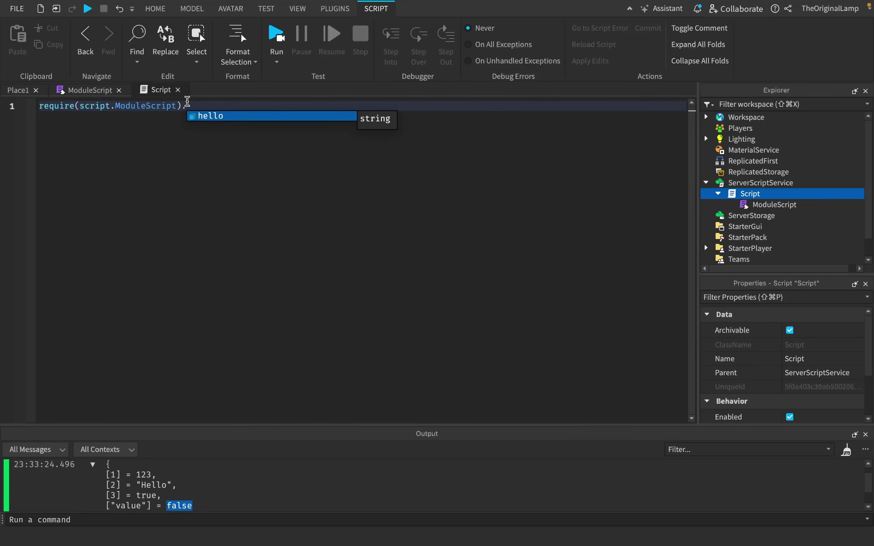
key(Tab)
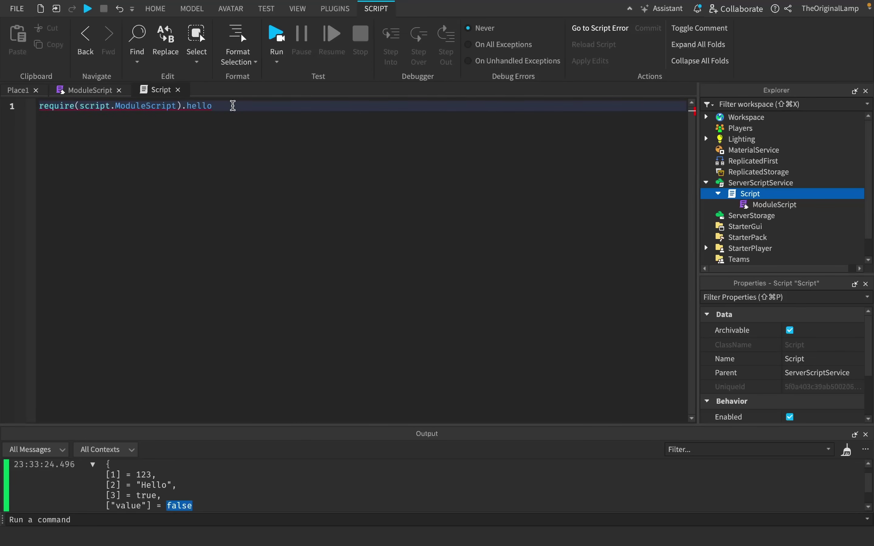
key(super+a)
text(print()
text(require(script.ModuleScript).hello)
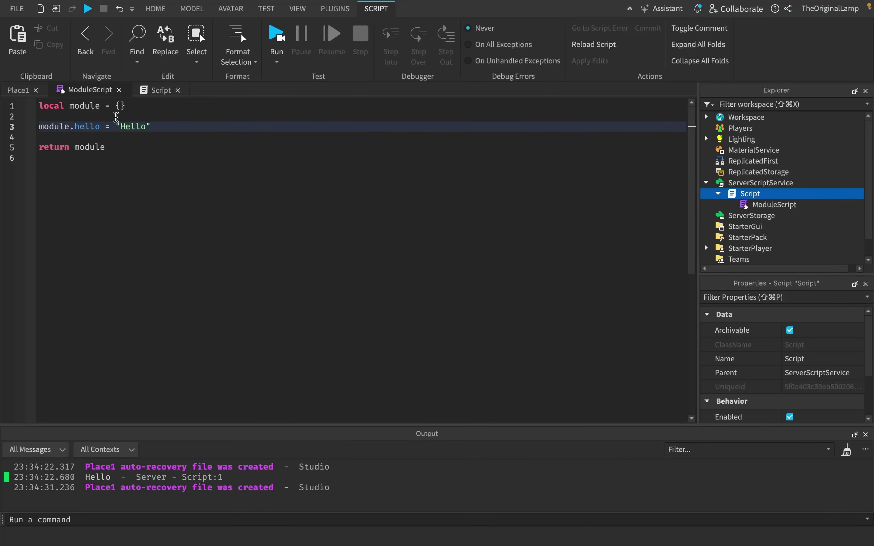
Step: In the ModuleScript, replace the "Hello" string assigned to module.hello with an empty function() ... end block
drag(152, 127, 116, 126)
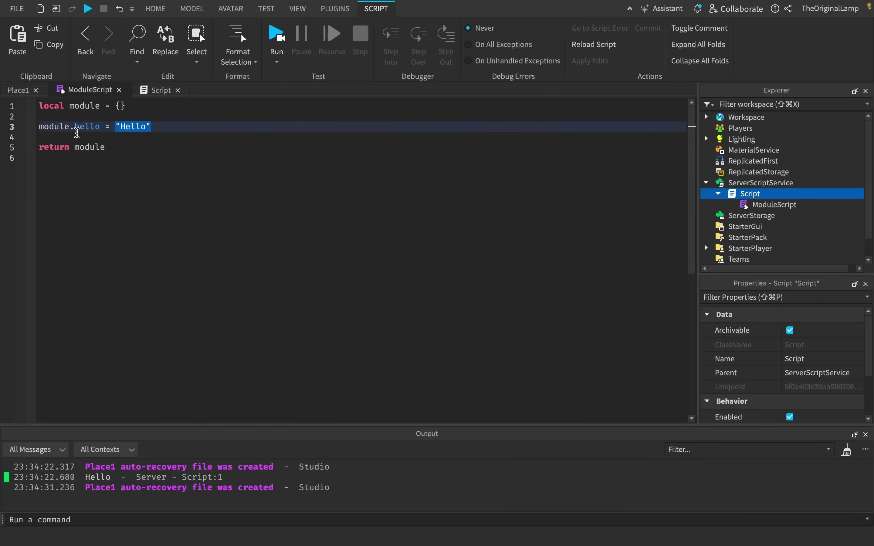
key(BackSpace)
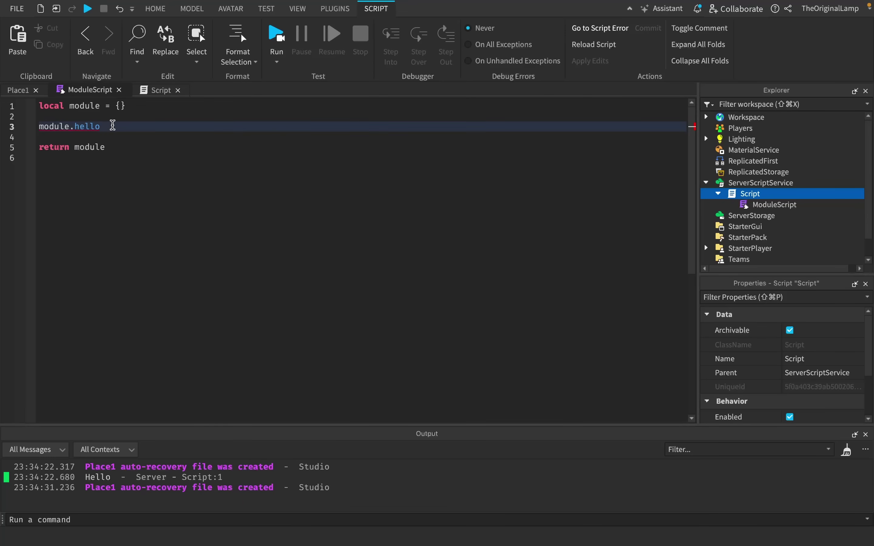
text(Hefun)
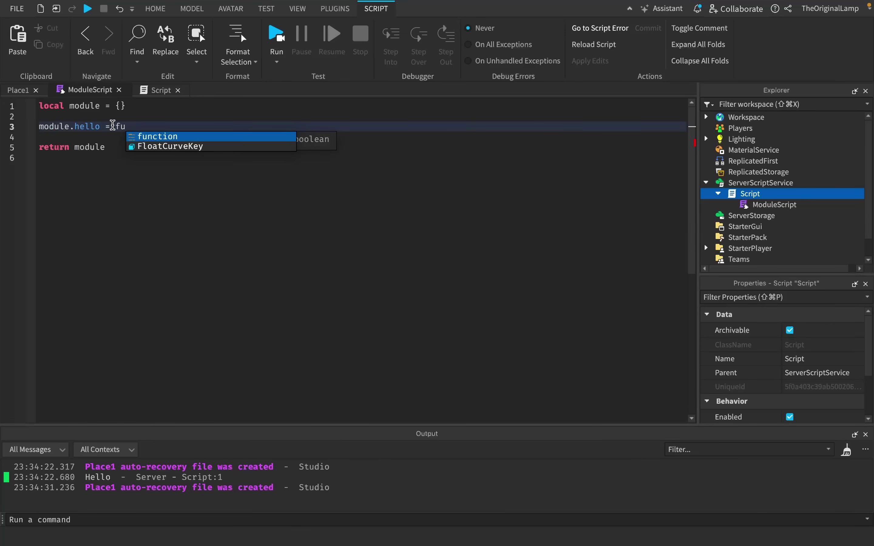
key(Tab)
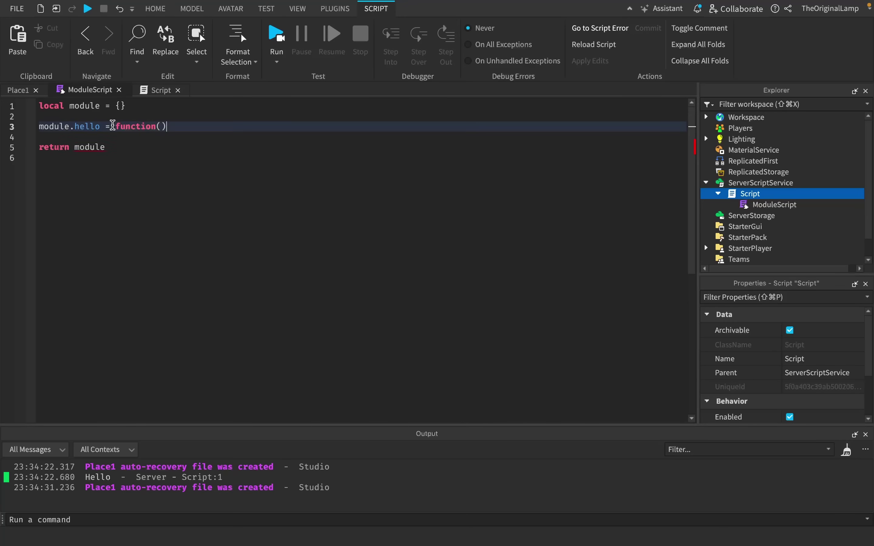
key(Return)
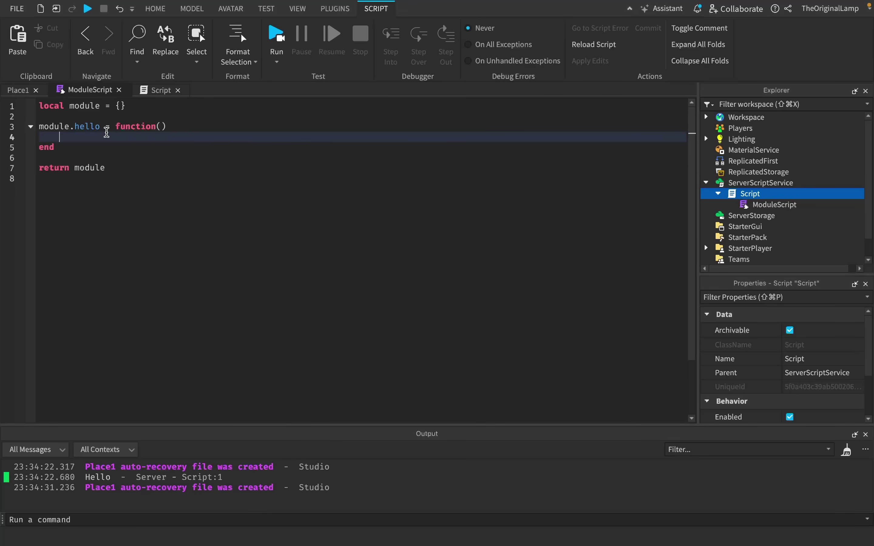
Step: Fill the hello function's body with print("Hi") and Instance.new("Part", workspace)
text(print("Hi)
key(End)
key(Return)
text(Instance.new()
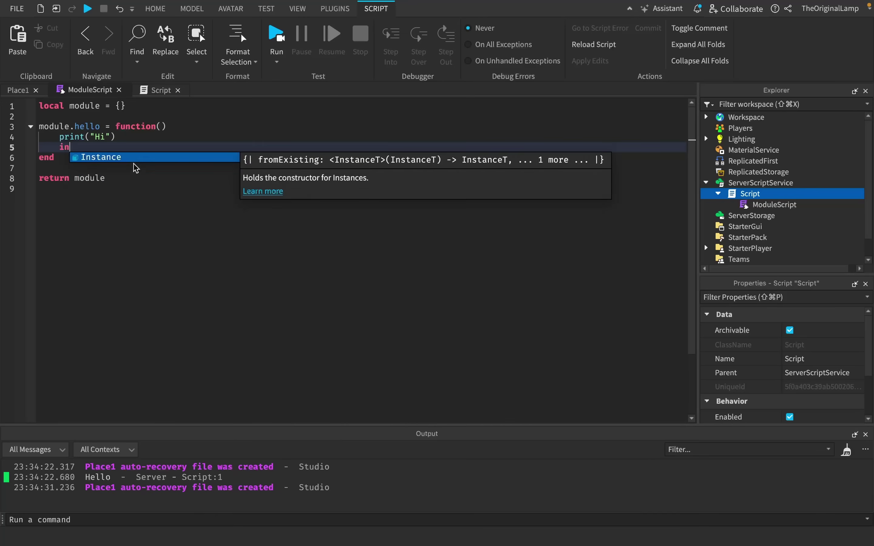
text("Part", )
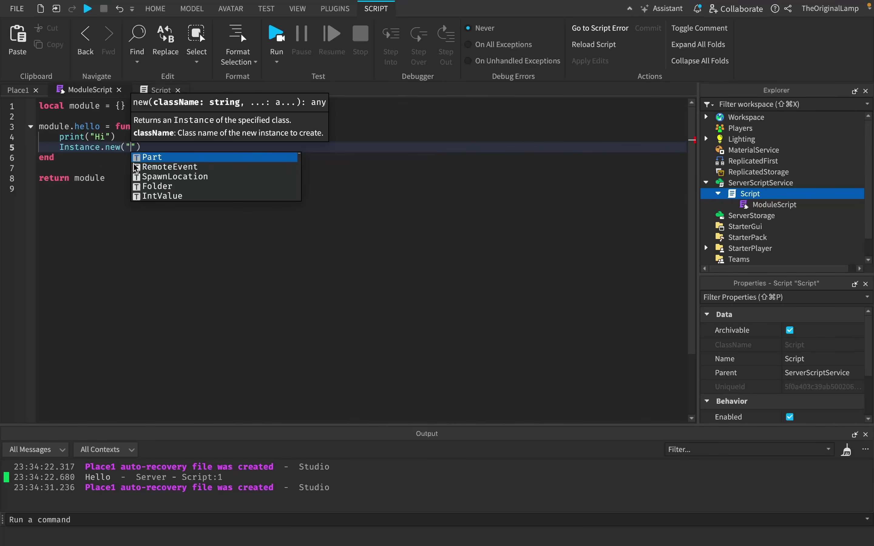
text(workspace)
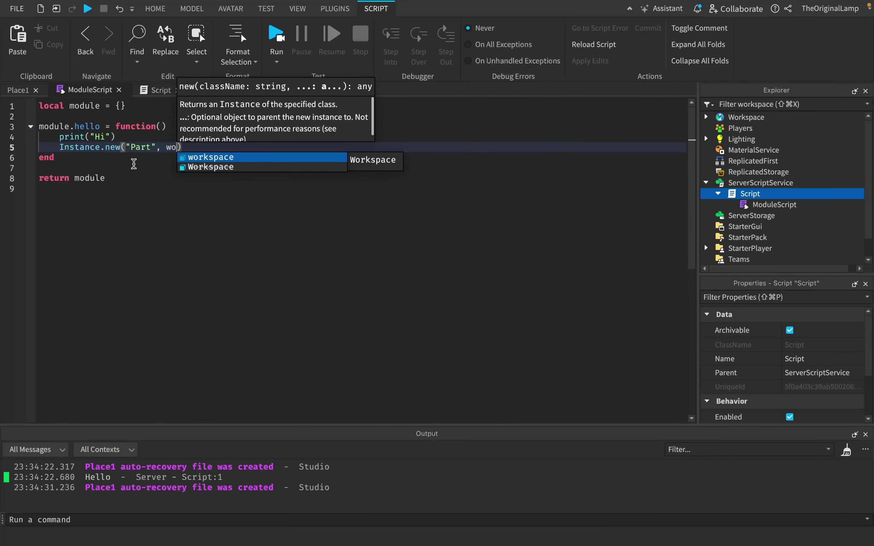
click(137, 167)
Step: Change the Script's code to call the module's function without the print wrapper: require(script.ModuleScript).hello()
click(155, 90)
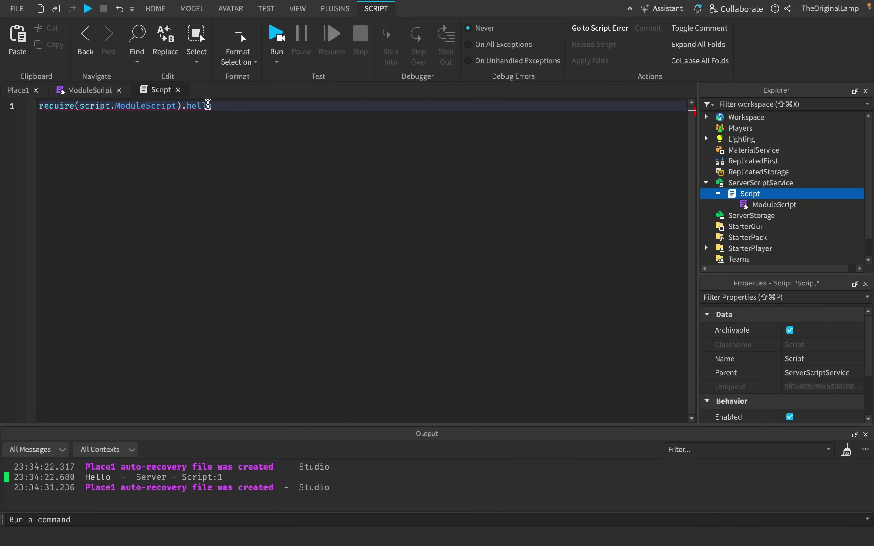
click(170, 115)
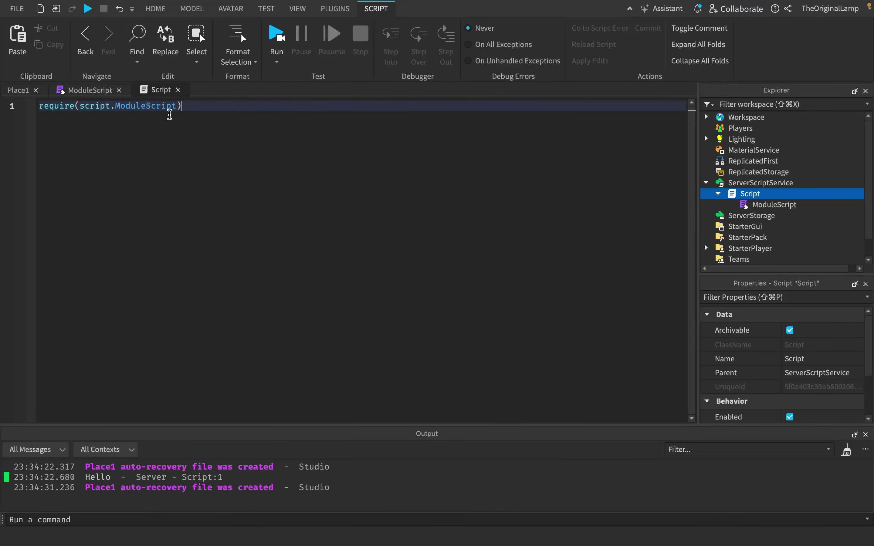
text(.hello())
drag(230, 109, 184, 107)
click(227, 109)
Step: Run the game to test the module function call and look around the world for its new part
click(277, 34)
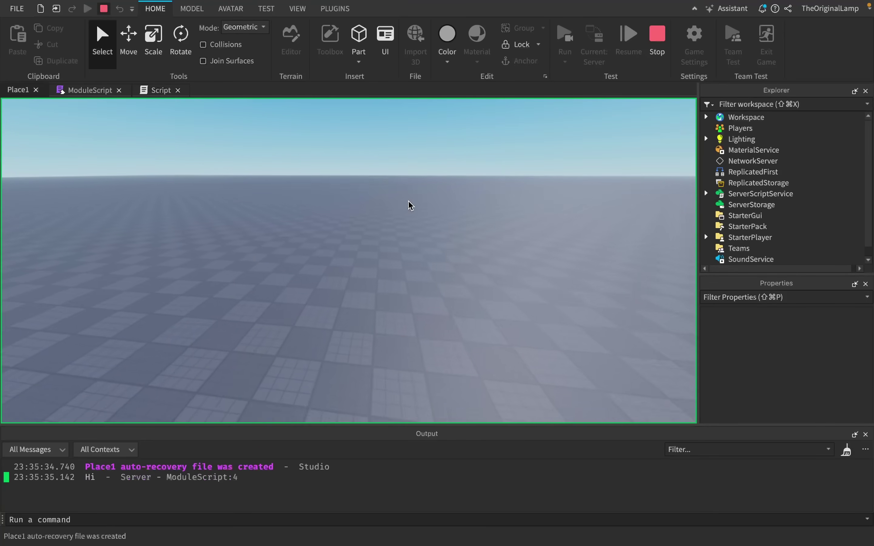
right_drag(360, 243, 360, 243)
key(w)
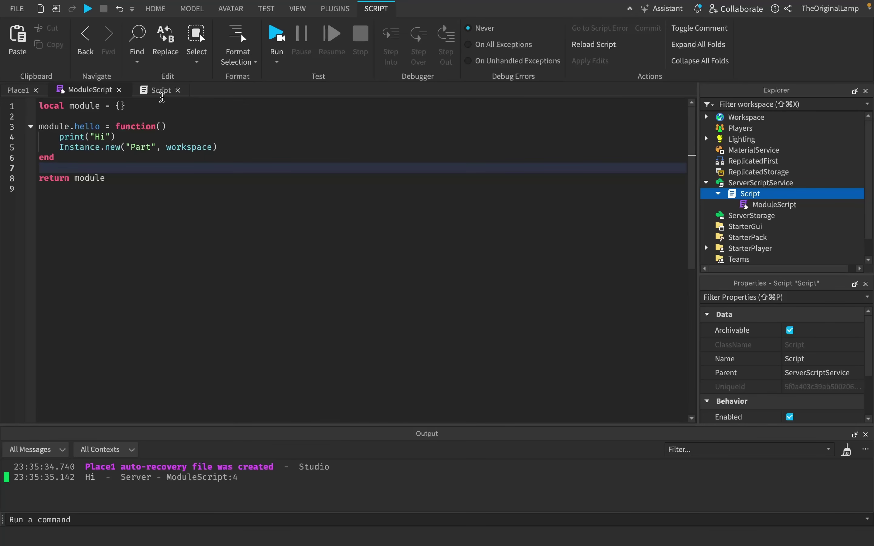
Step: Review the ModuleScript's hello function alongside the Script that calls it, and check the place's 3D view
drag(72, 160, 39, 126)
click(131, 124)
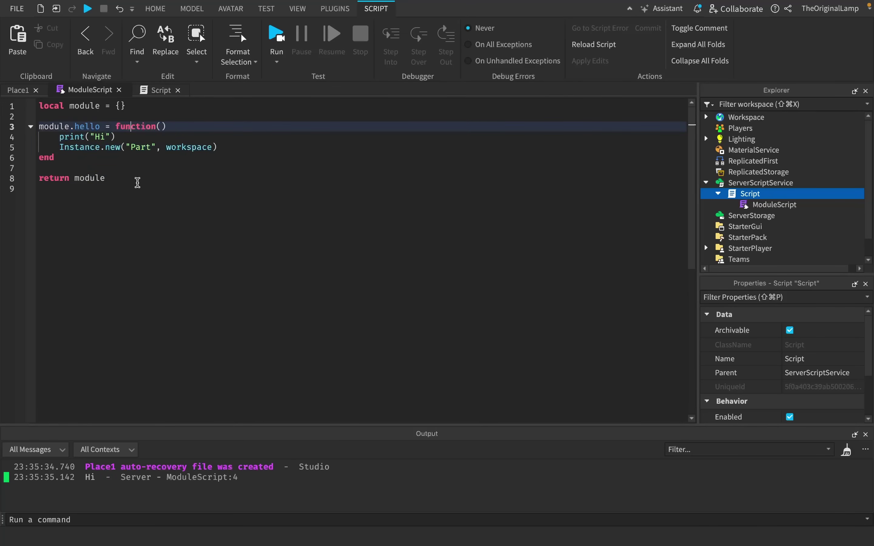
click(155, 90)
click(90, 90)
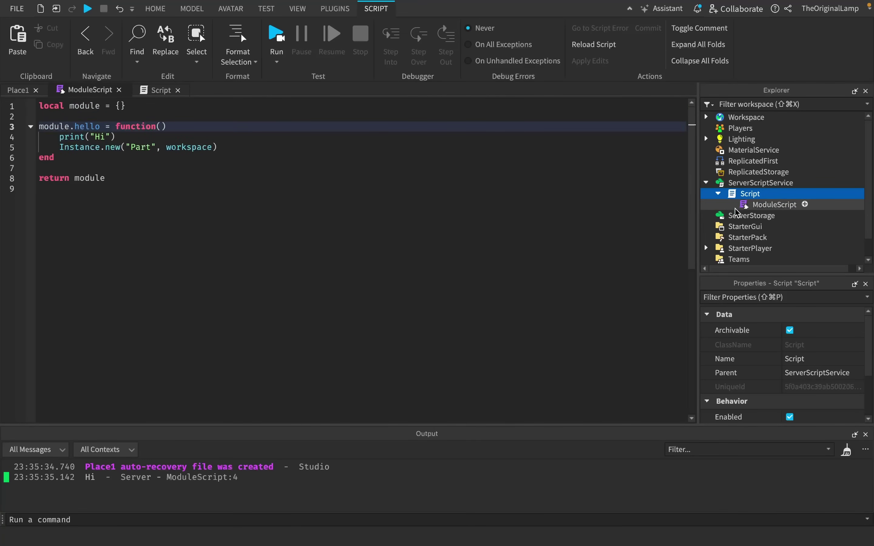
click(18, 90)
right_drag(405, 190, 405, 190)
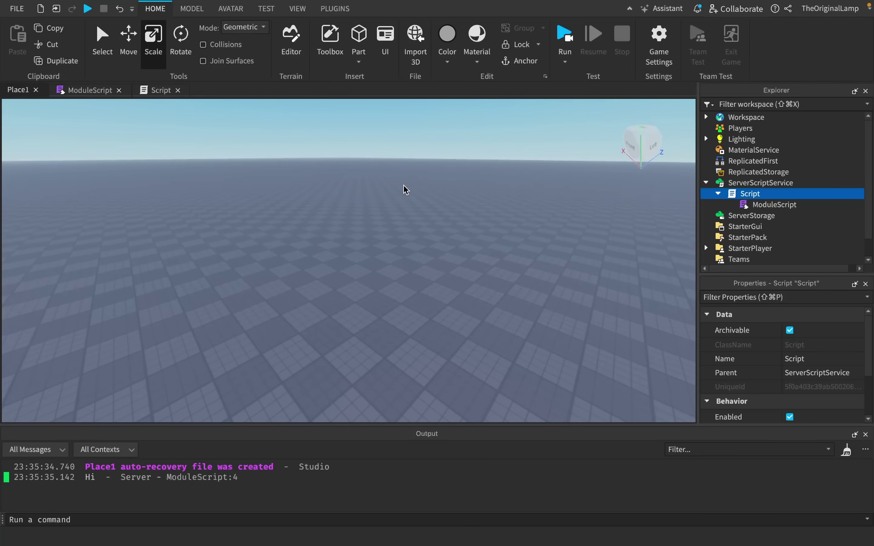
Step: Examine the hello function in the ModuleScript, including its print and Instance.new lines and the module's return statement
click(91, 90)
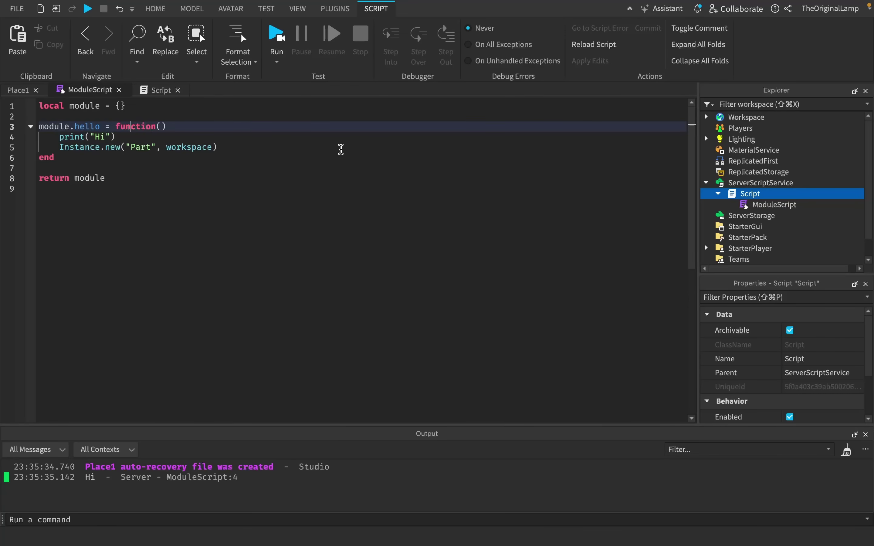
drag(177, 159, 40, 124)
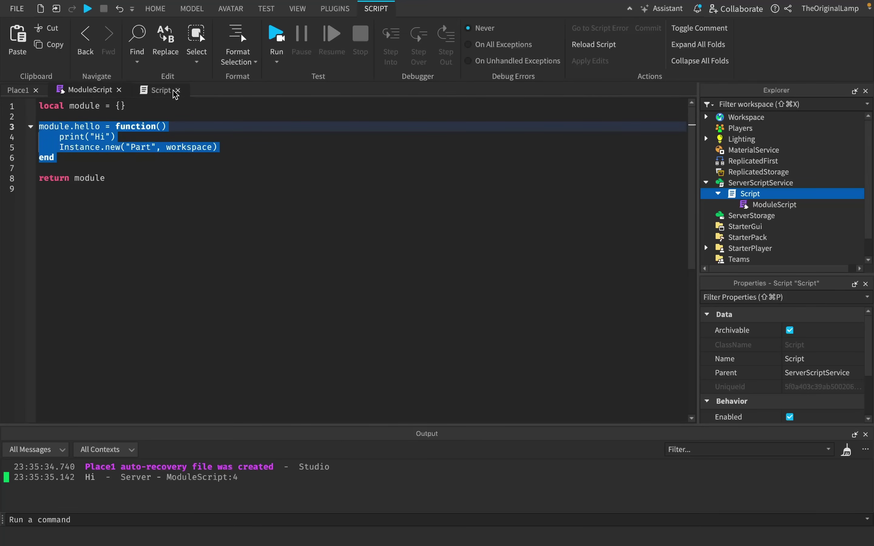
click(212, 194)
click(202, 178)
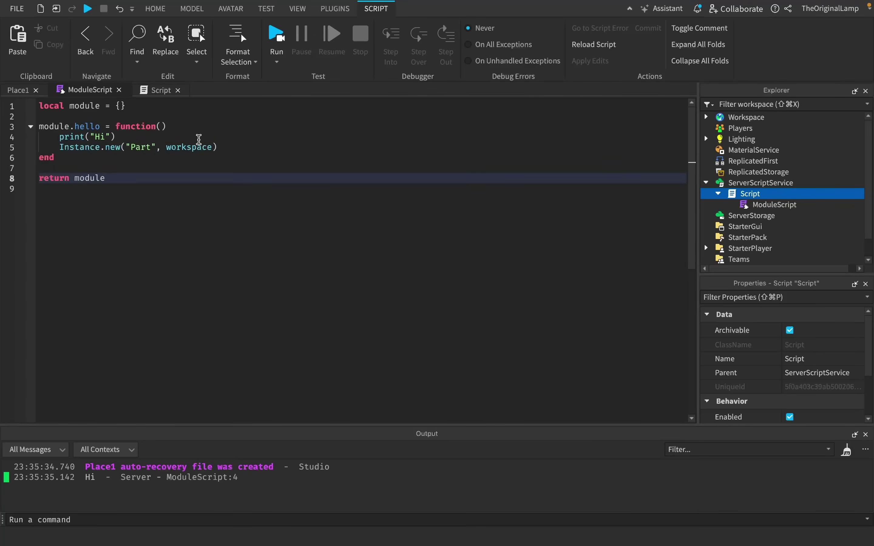
drag(132, 177, 19, 97)
click(142, 176)
drag(100, 164, 38, 127)
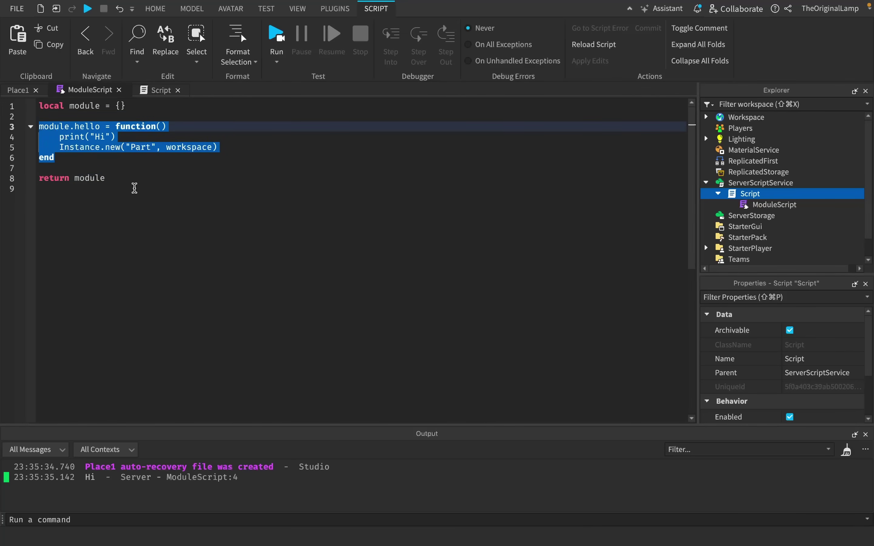
click(128, 146)
click(68, 137)
drag(69, 137, 221, 147)
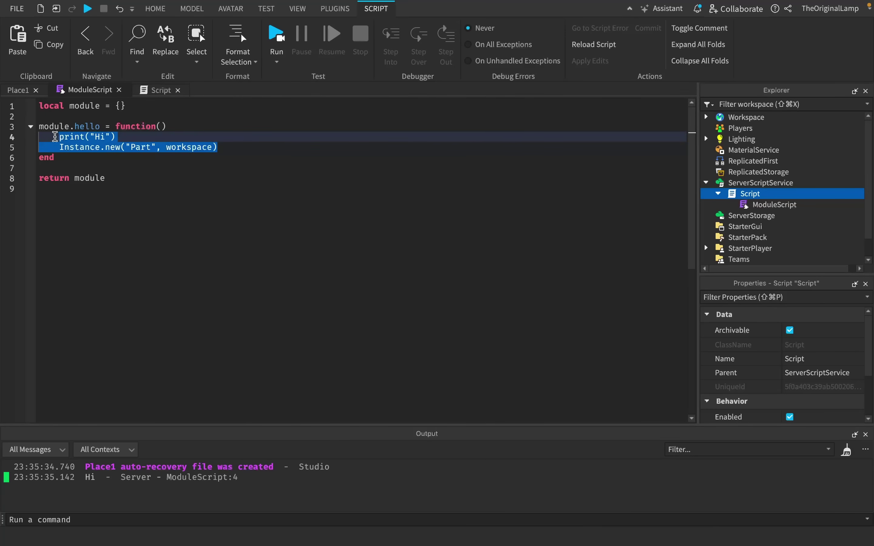
click(138, 134)
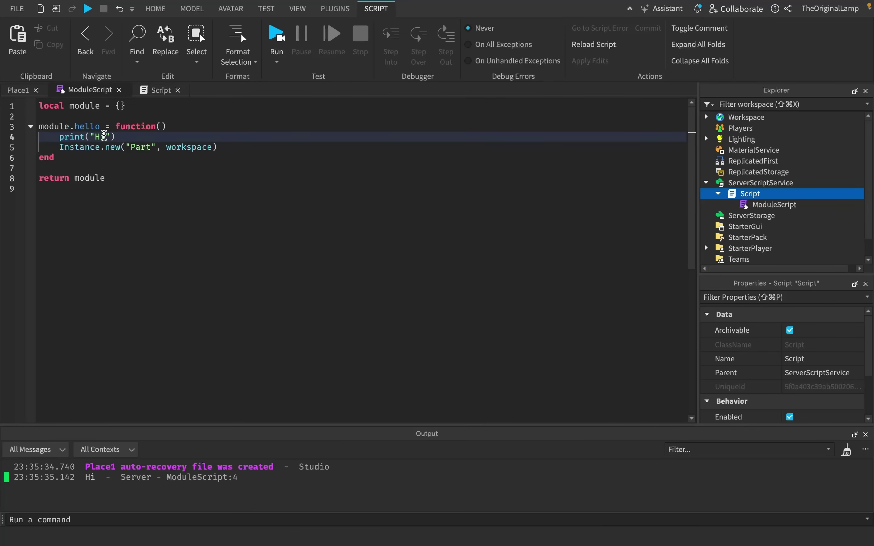
drag(105, 136, 96, 135)
click(140, 140)
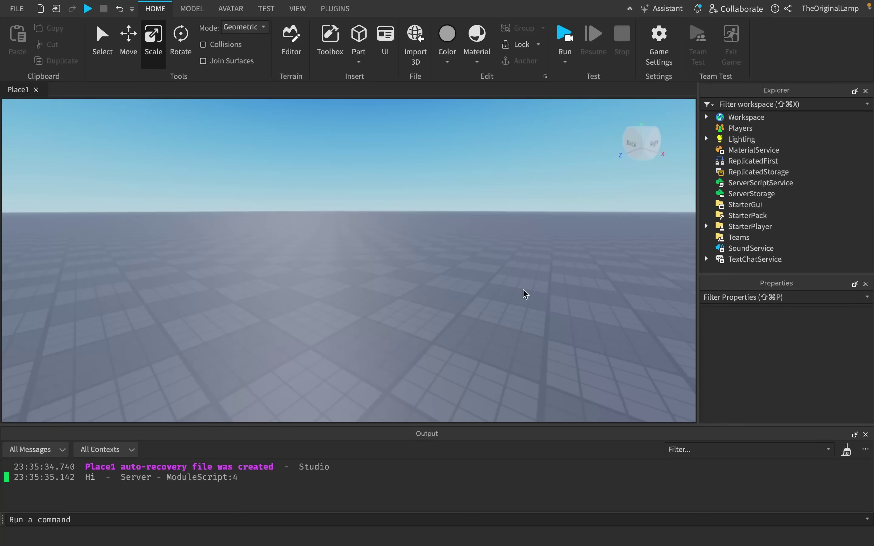
Step: Clear the Output log and bring the SpawnLocation into view on the baseplate, leaving nothing selected
click(846, 450)
right_drag(546, 274, 508, 284)
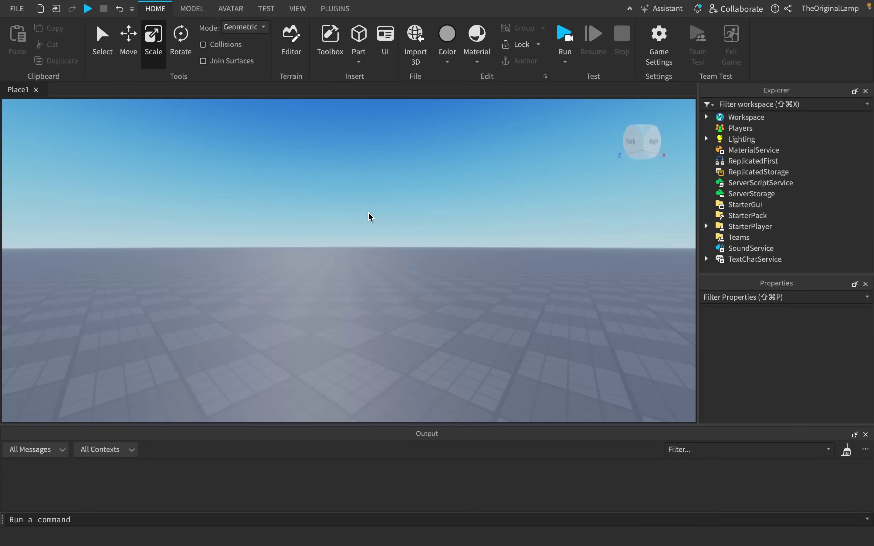
right_drag(370, 217, 478, 191)
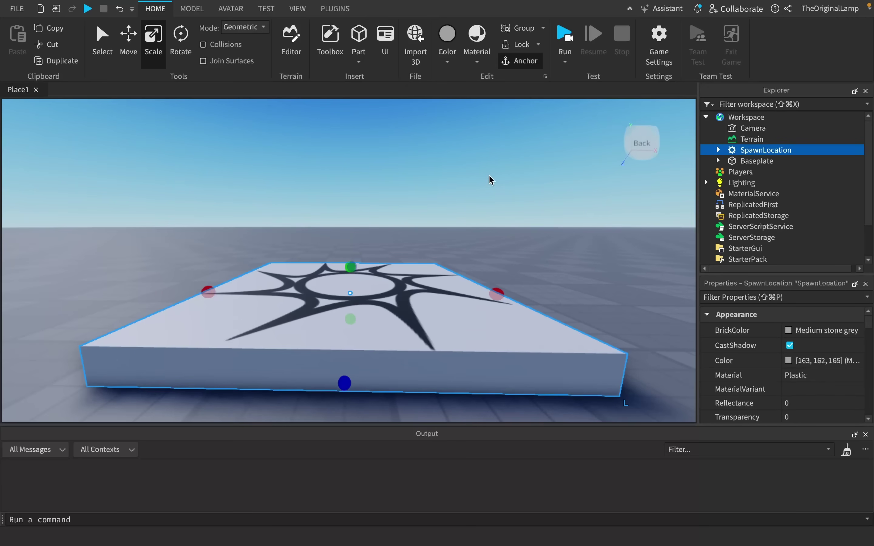
scroll(497, 202, down, 3)
click(503, 213)
right_drag(503, 213, 554, 213)
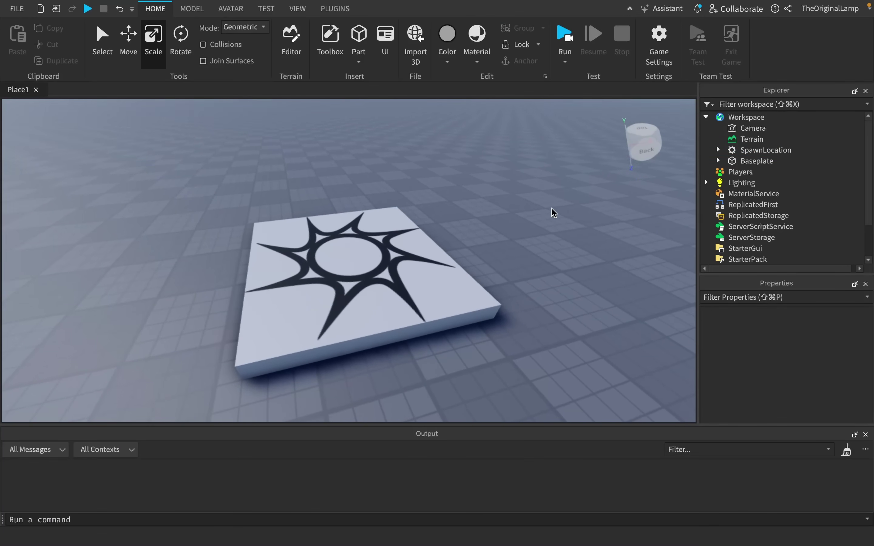